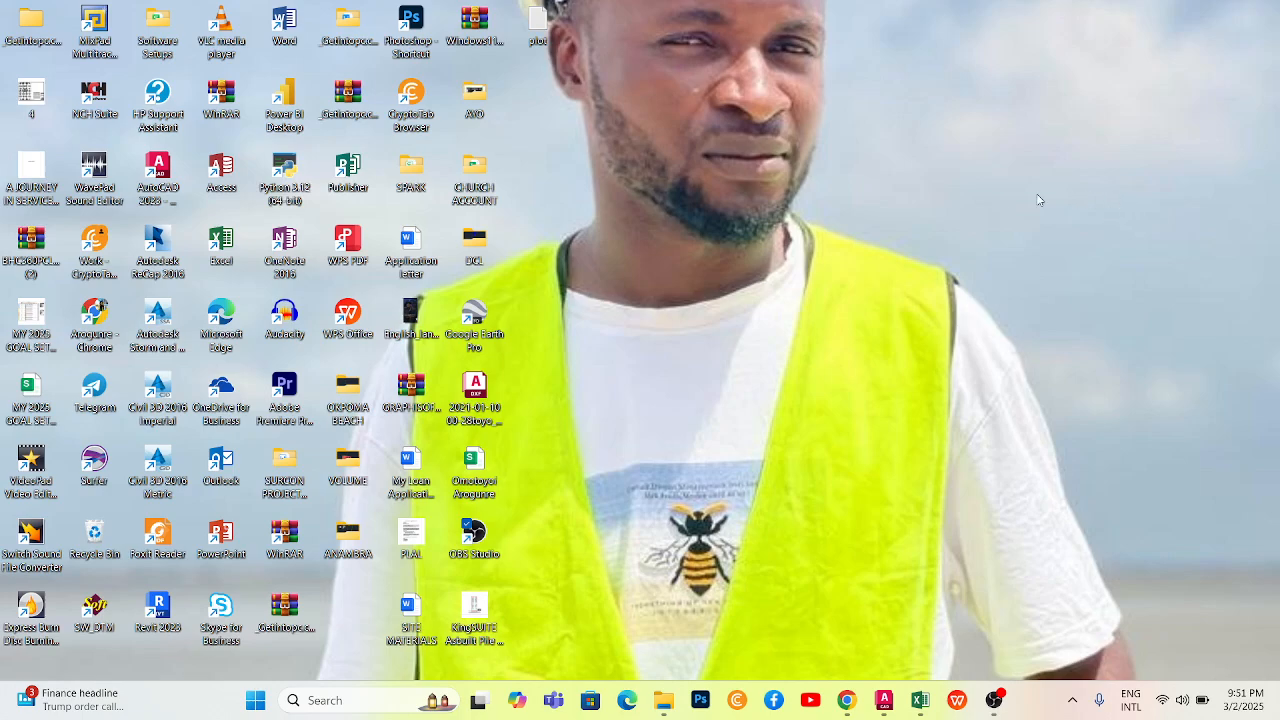
click(902, 91)
right_click(902, 91)
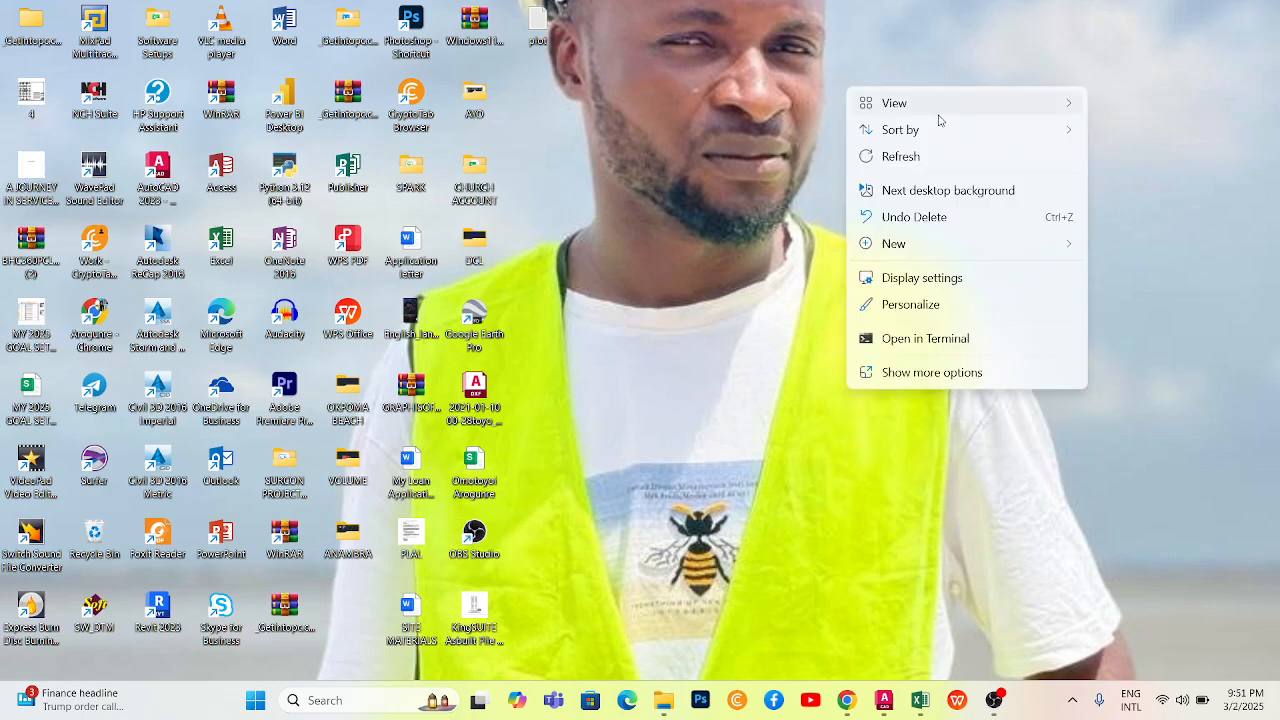
click(942, 160)
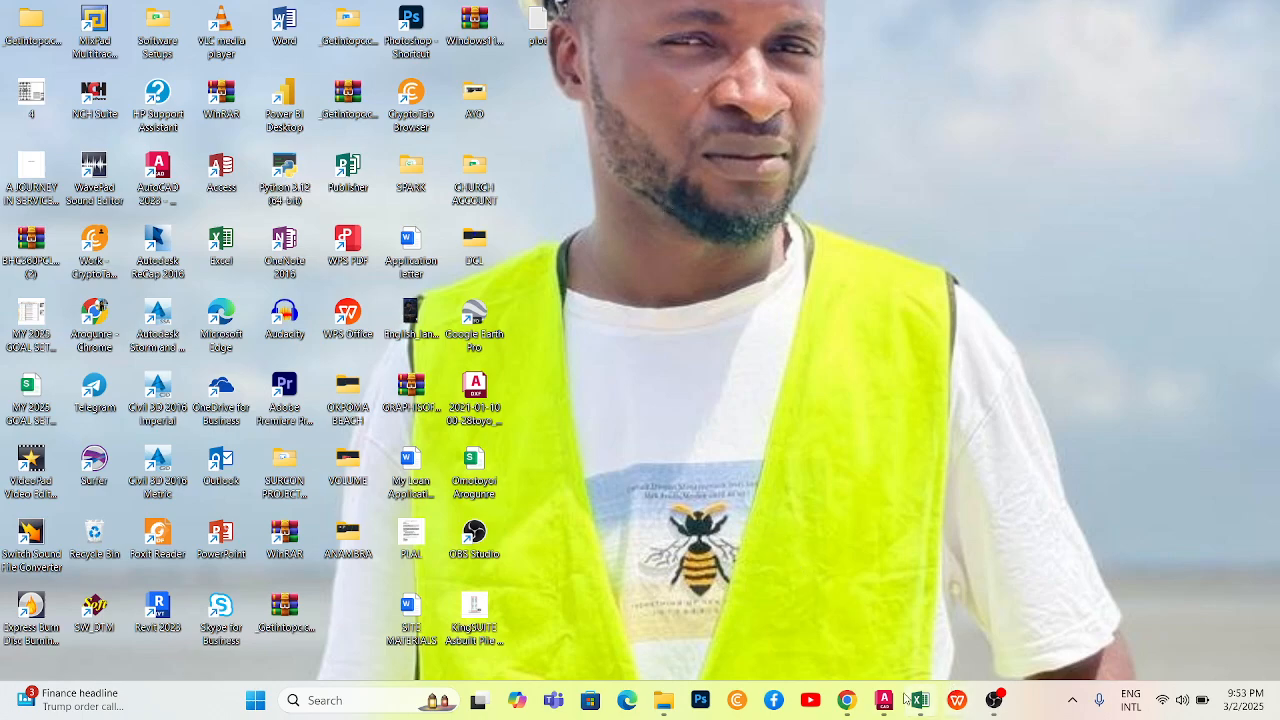
Switch to AutoCAD with the Setting out SID drawing and examine its floor level plans and title-block sheet
mouse_move(884, 702)
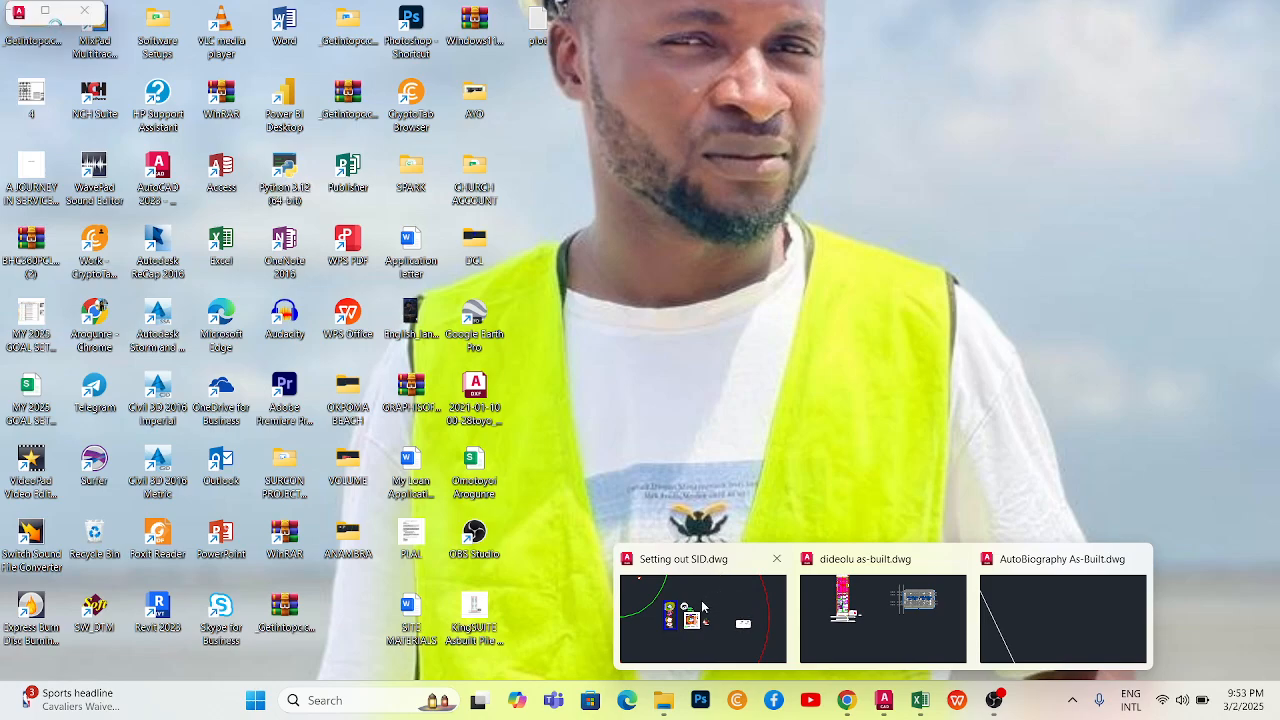
click(703, 608)
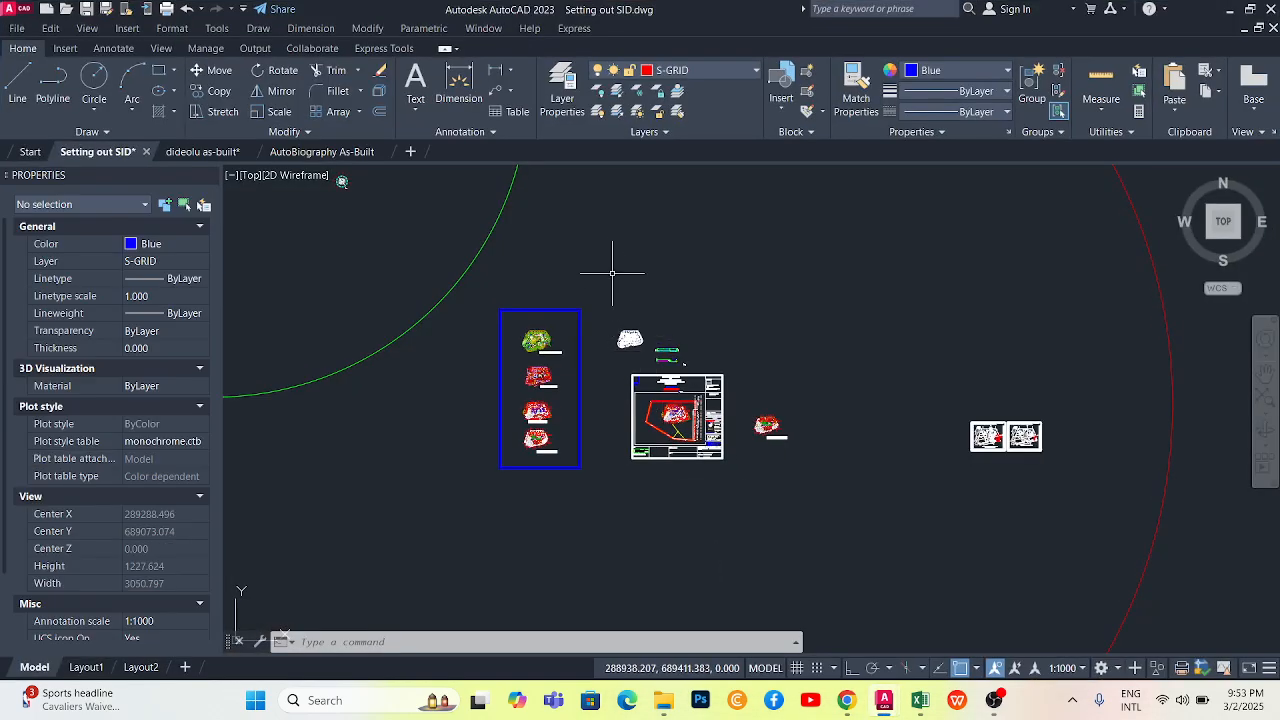
scroll(535, 390, up, 4)
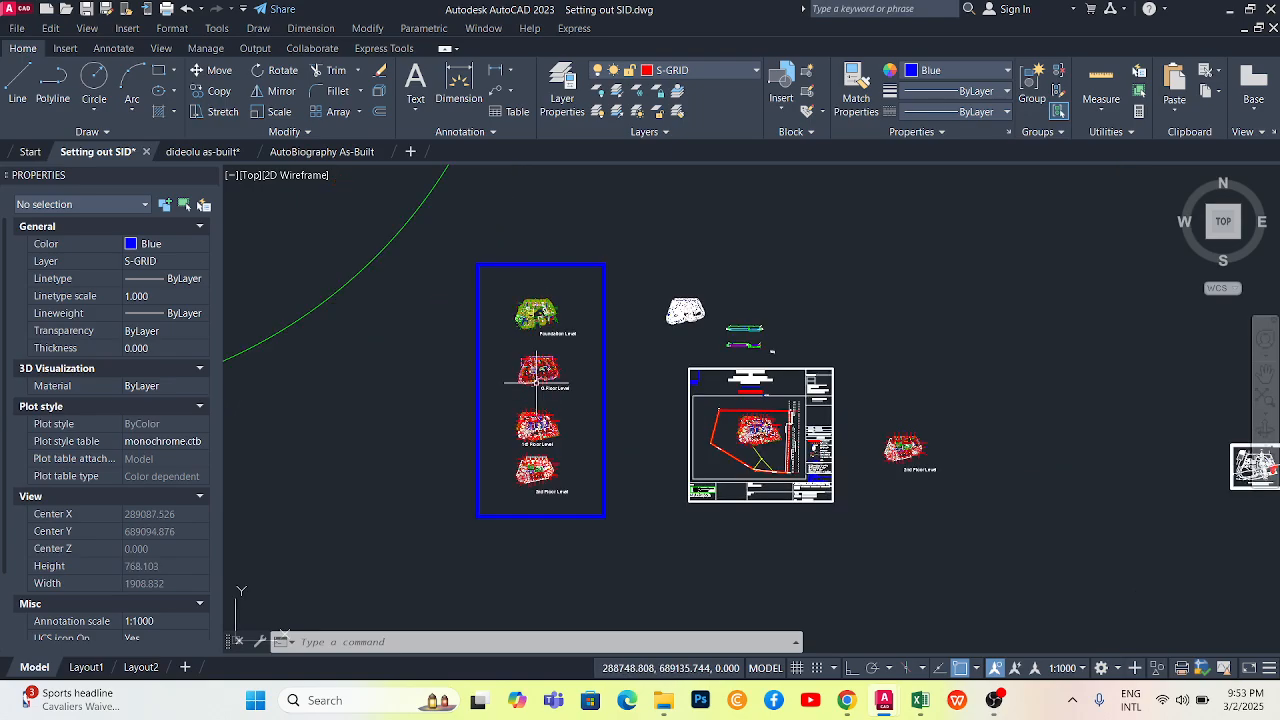
scroll(668, 371, down, 6)
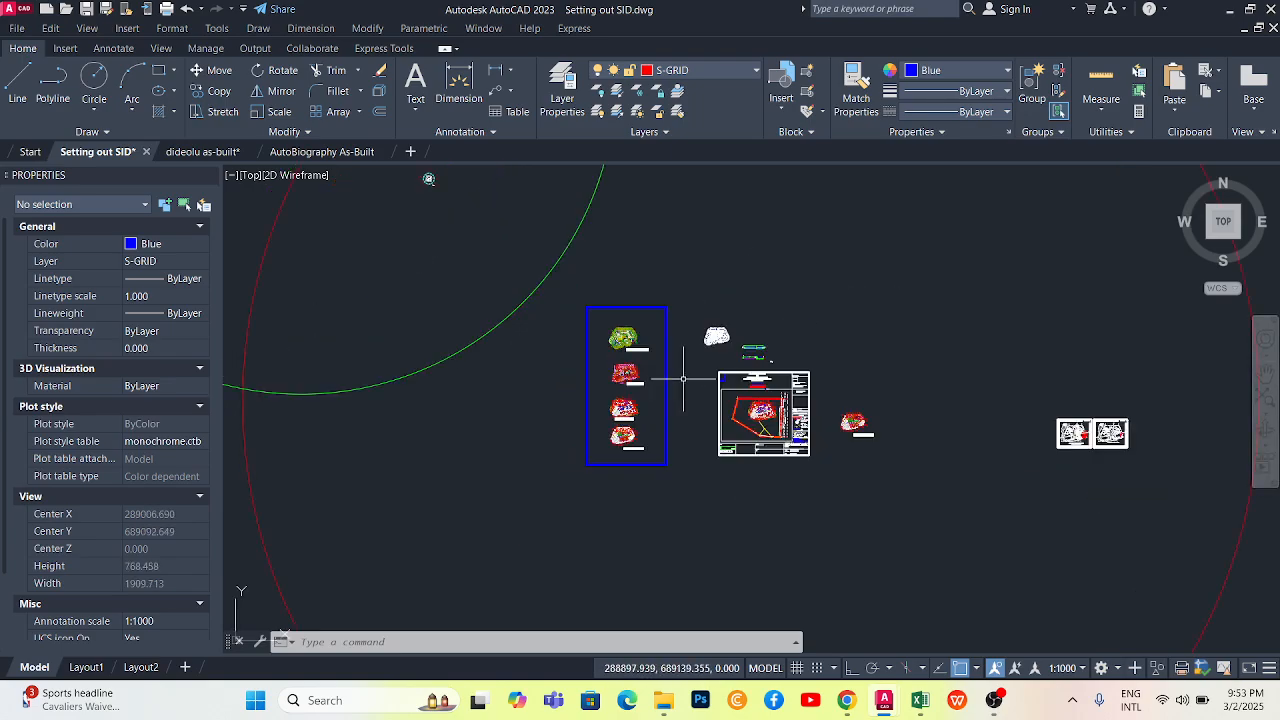
Switch to the dideolu as-built drawing and examine the as-built layout and the parking floor plan beside it
click(200, 151)
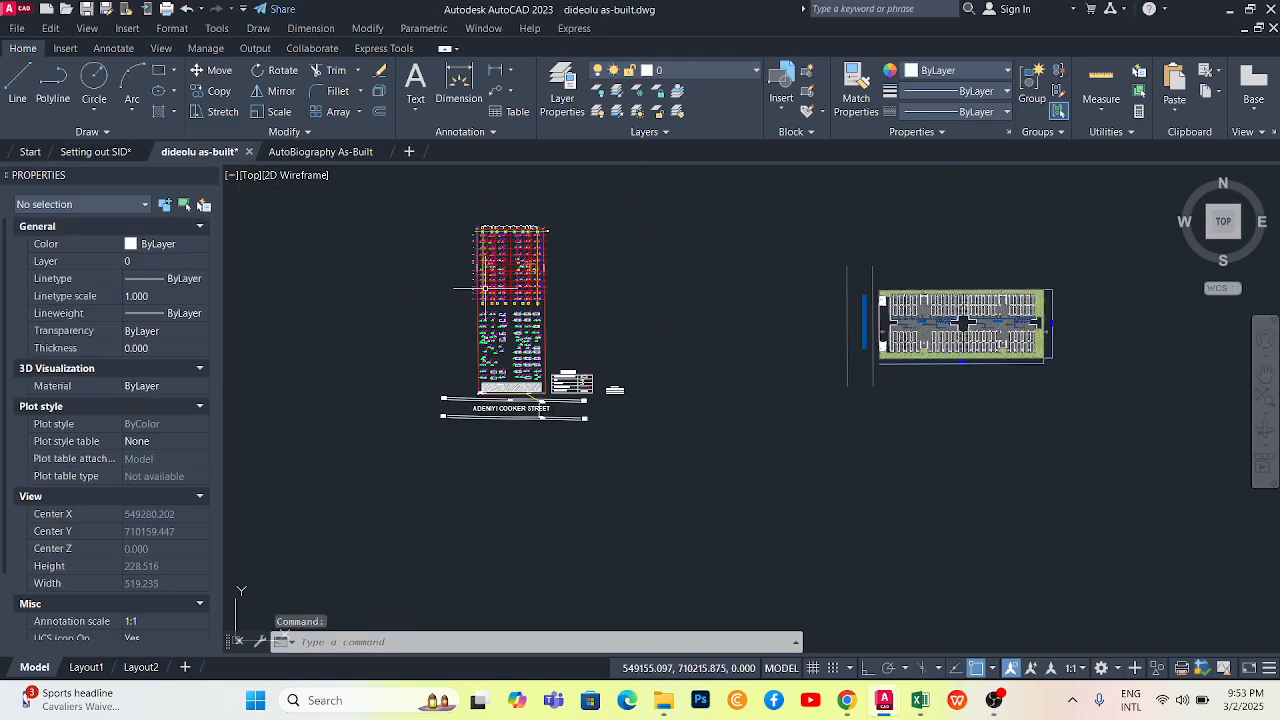
scroll(587, 306, down, 1)
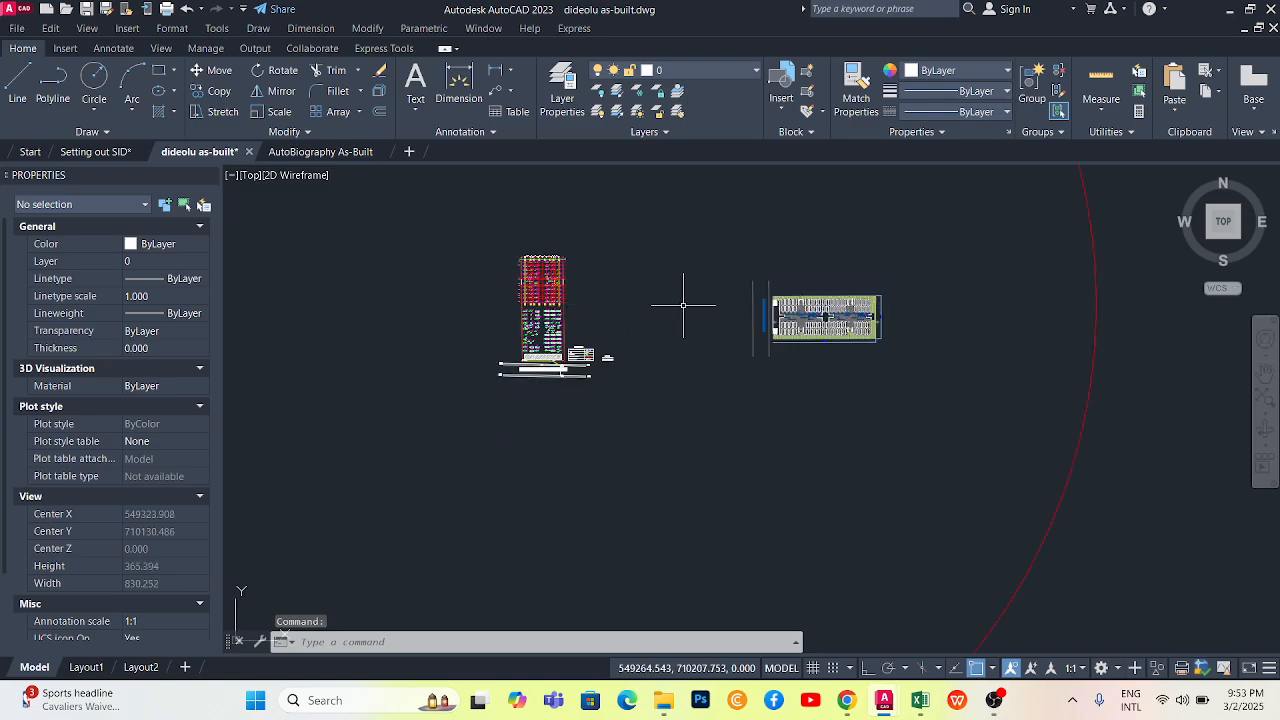
scroll(835, 310, up, 4)
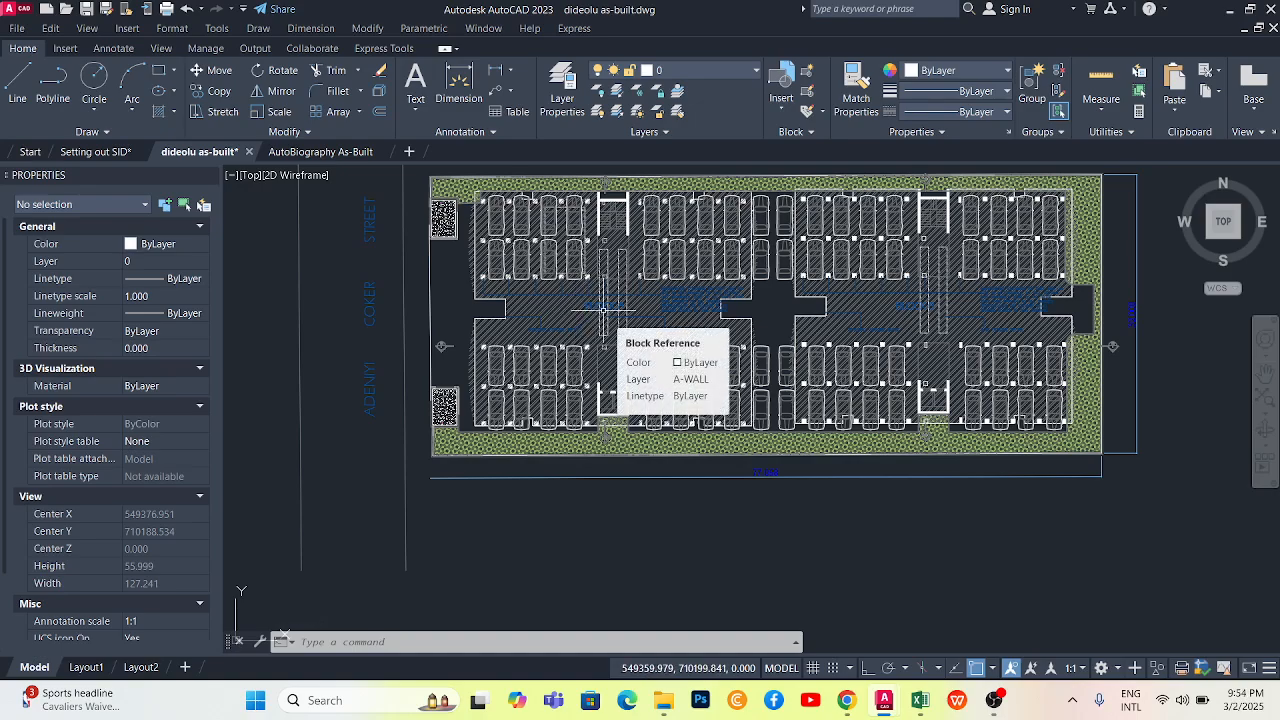
scroll(432, 330, down, 4)
scroll(520, 320, up, 4)
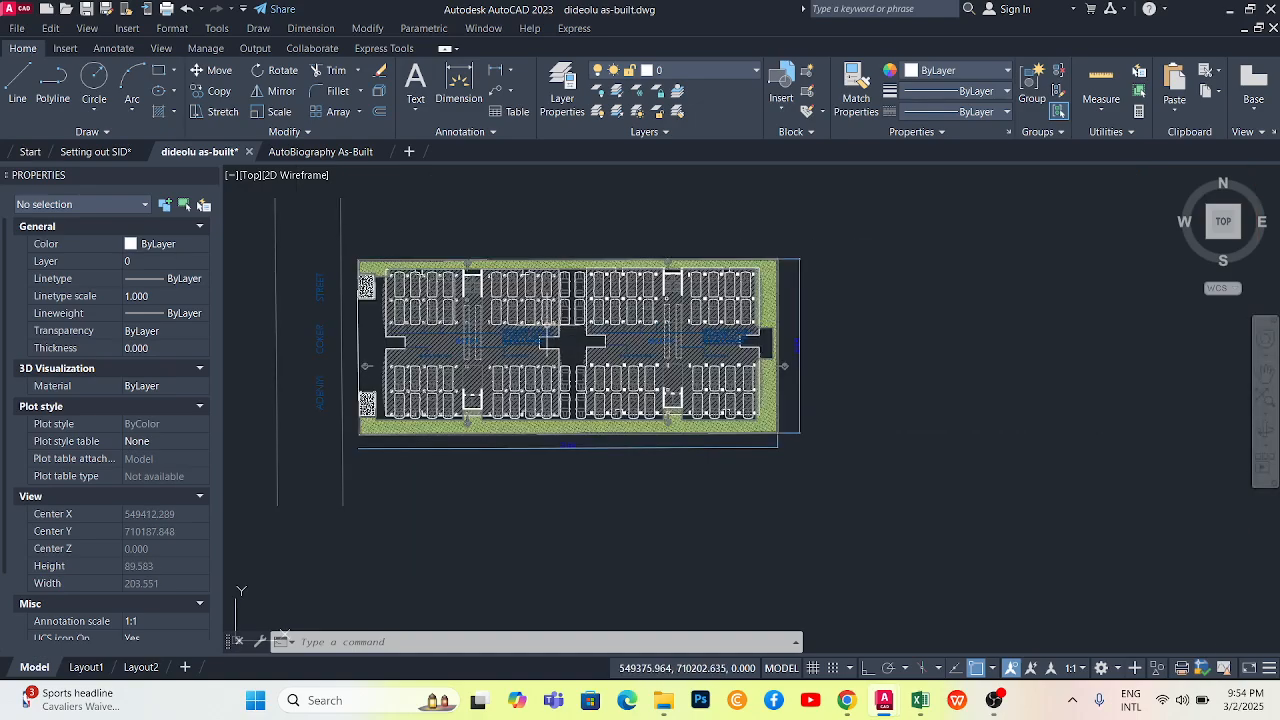
Switch to the AutoBiography As-Built drawing and examine the gridded pile layout and the site plan next to it
click(322, 152)
scroll(588, 324, down, 8)
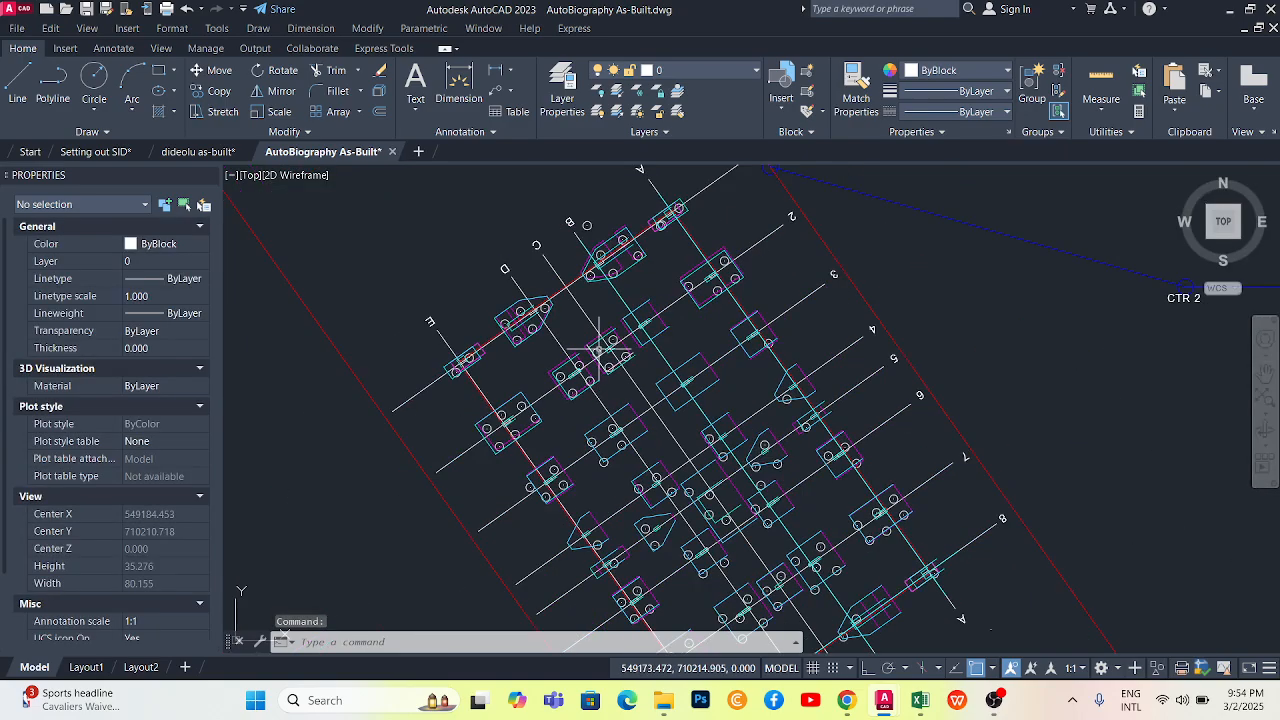
scroll(592, 324, down, 2)
scroll(602, 323, down, 4)
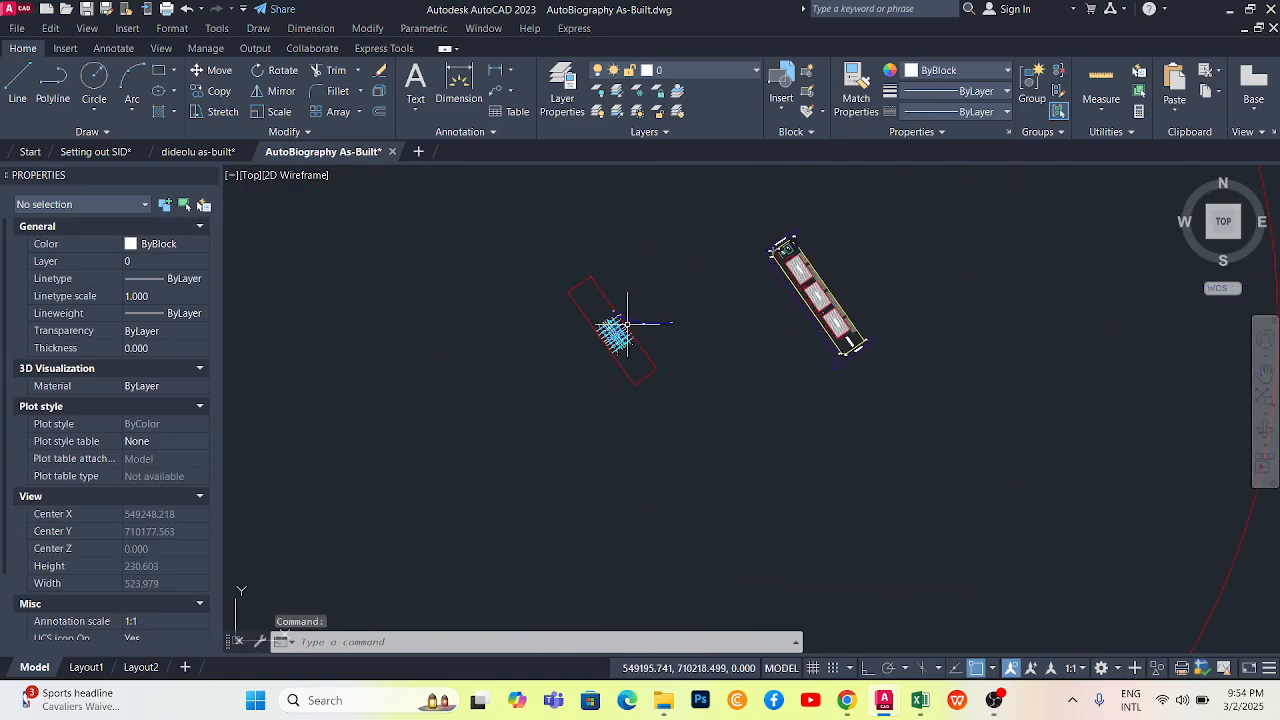
scroll(803, 268, up, 4)
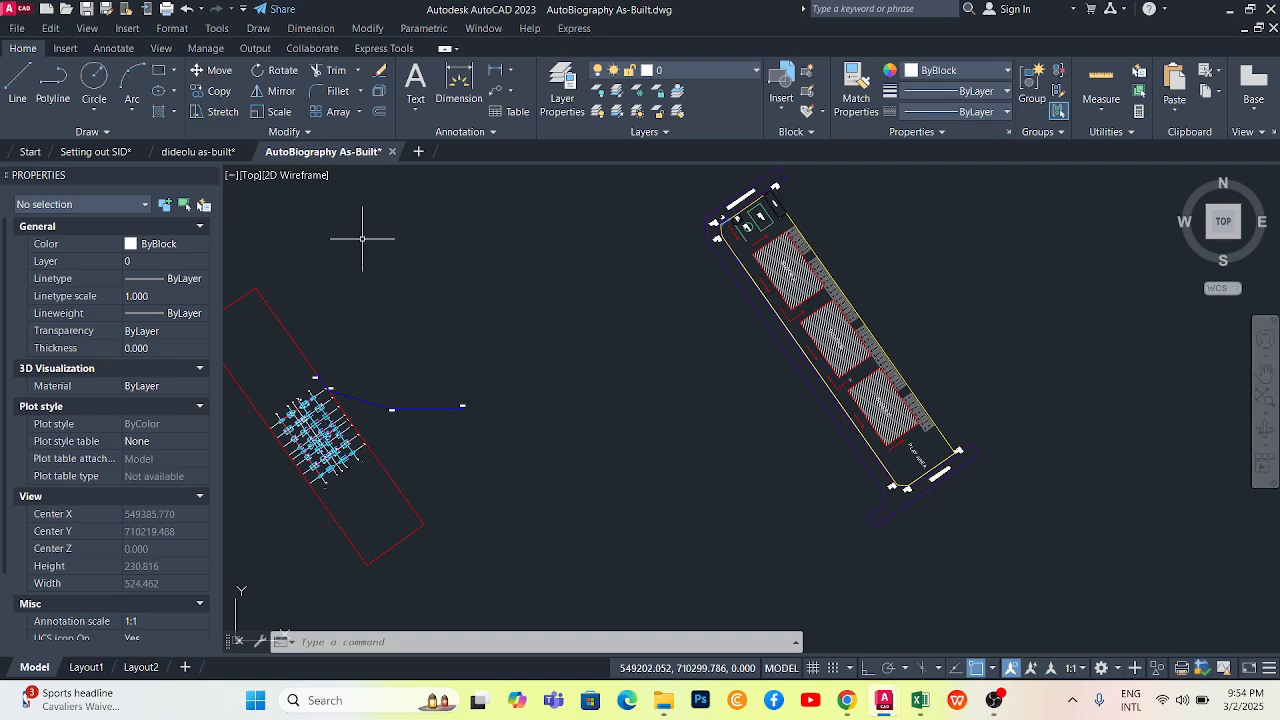
scroll(491, 290, down, 4)
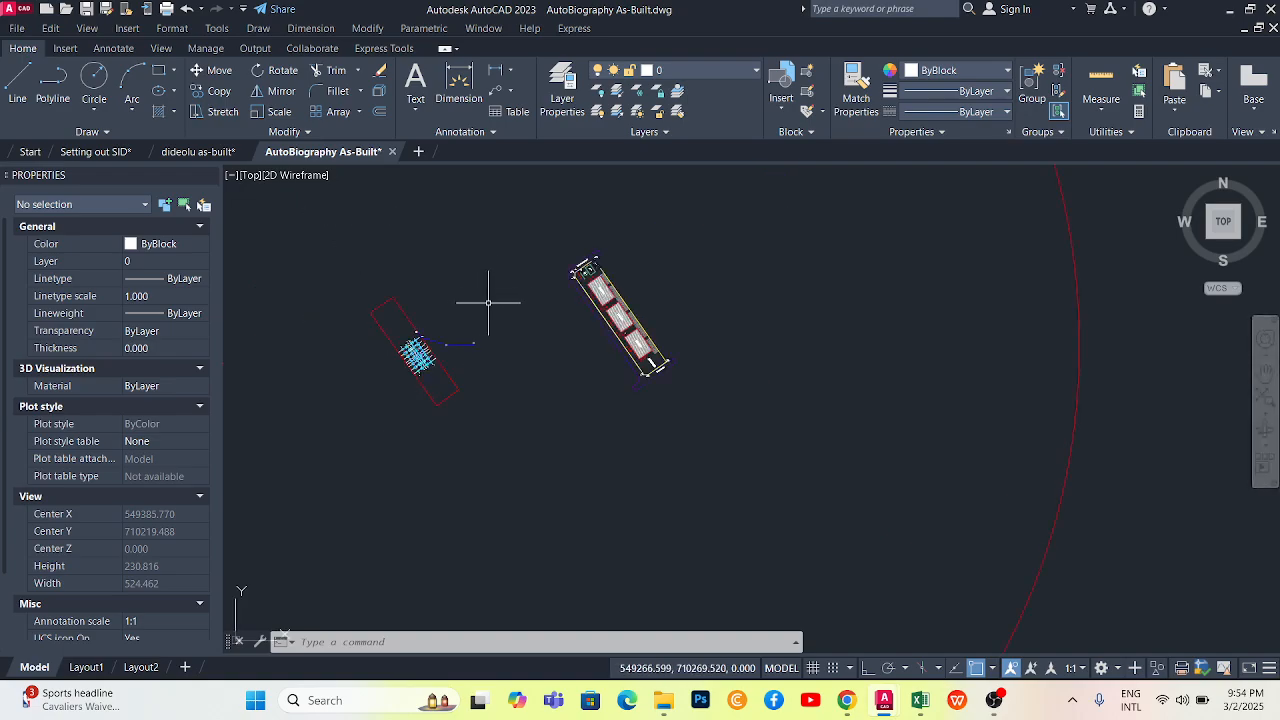
Minimize AutoCAD, open 4.pdf from the desktop, look over the G.A. pilecap layout plan, and minimize it
click(1230, 10)
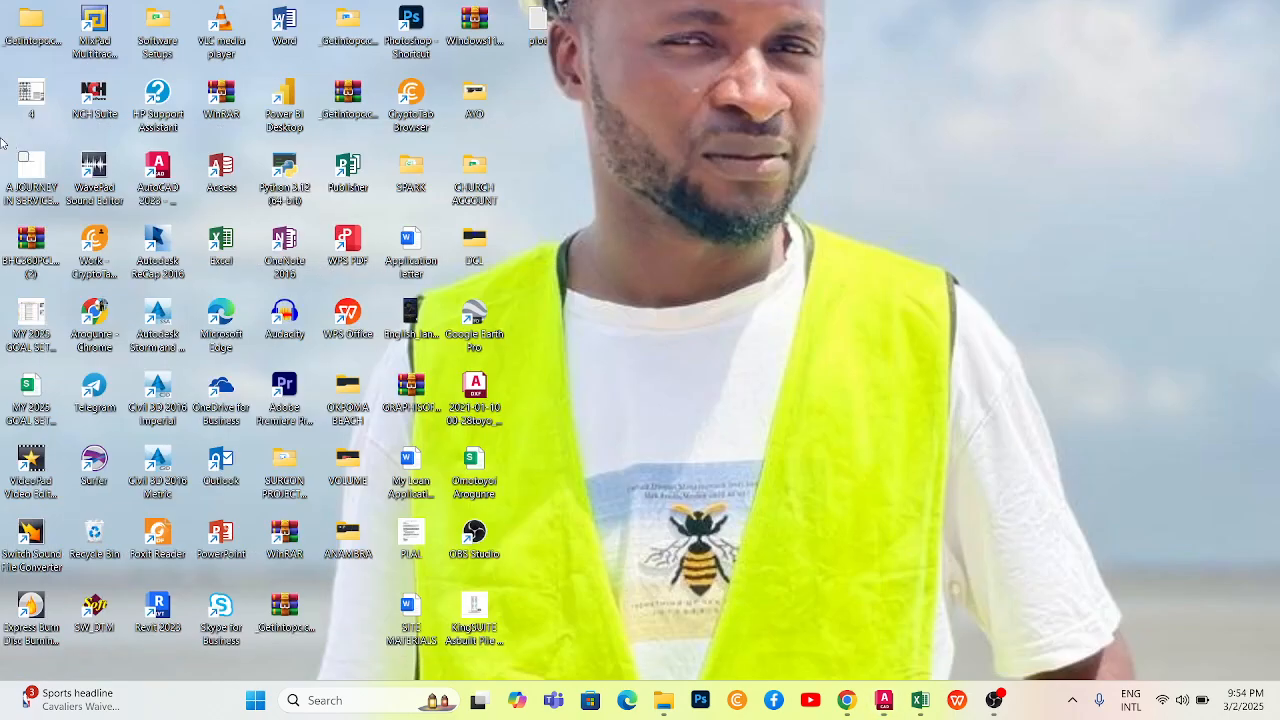
double_click(36, 96)
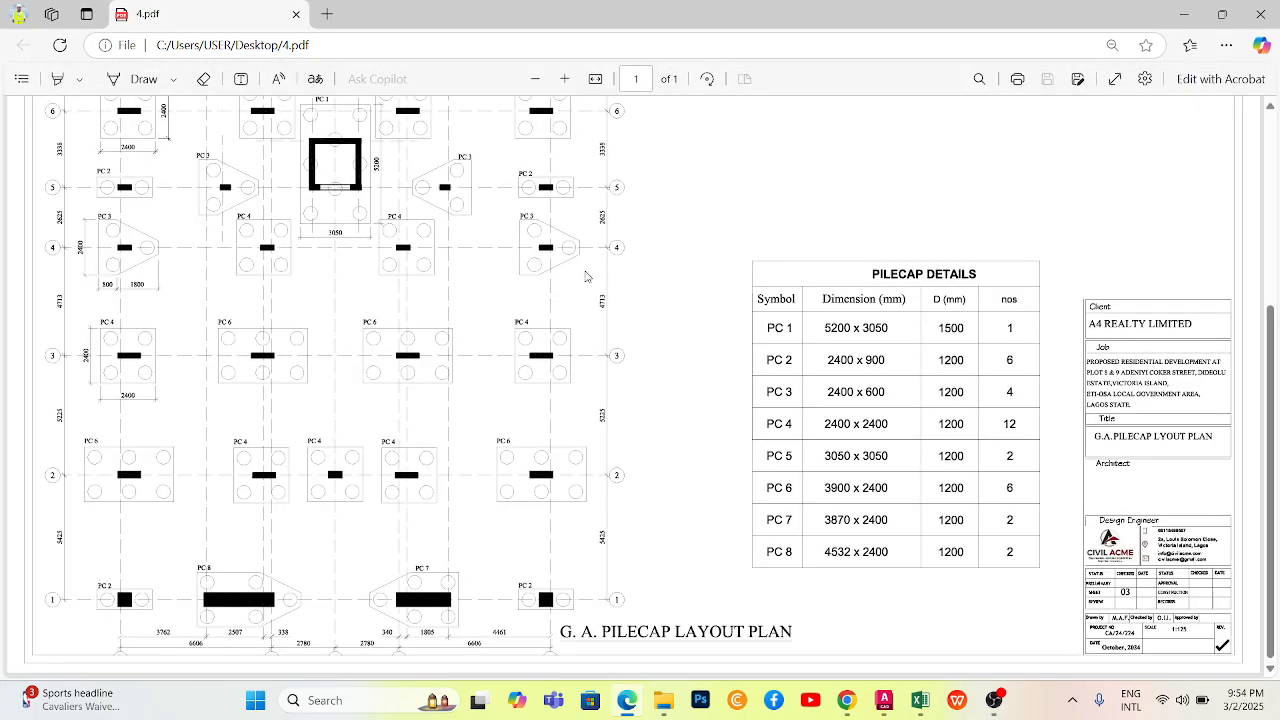
scroll(398, 272, up, 3)
scroll(397, 270, down, 3)
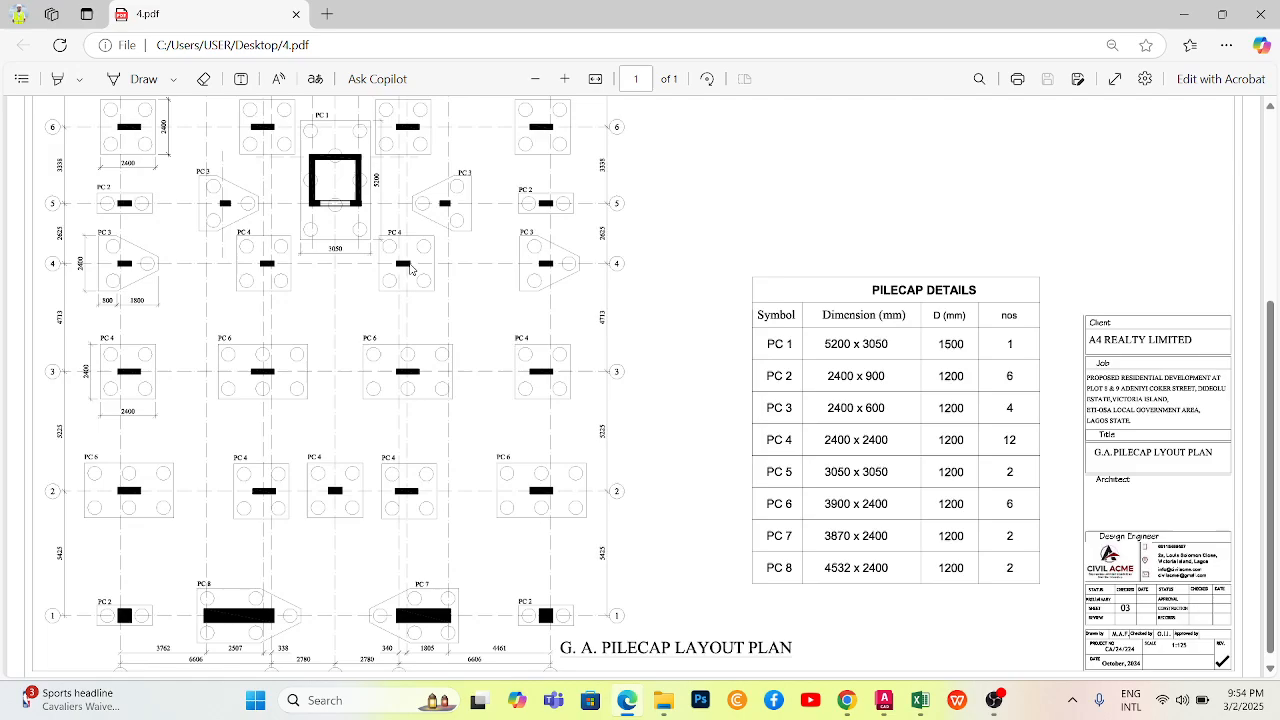
click(1196, 14)
right_click(727, 100)
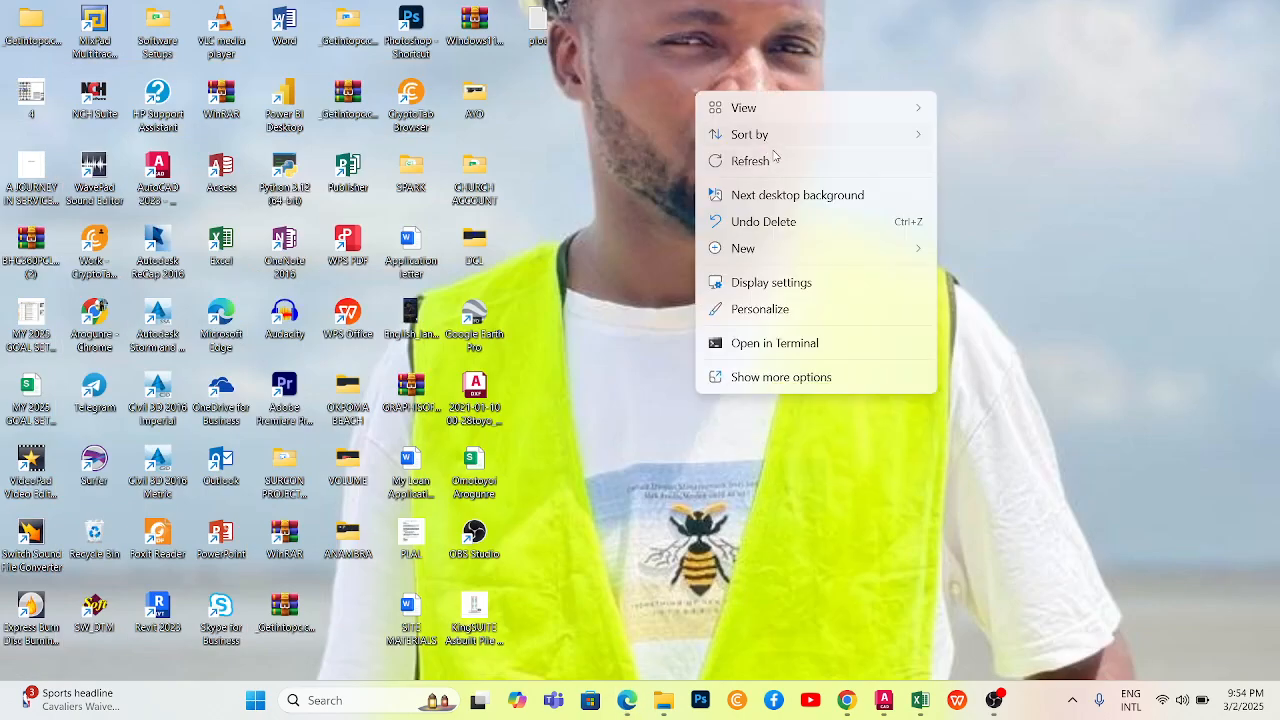
click(765, 160)
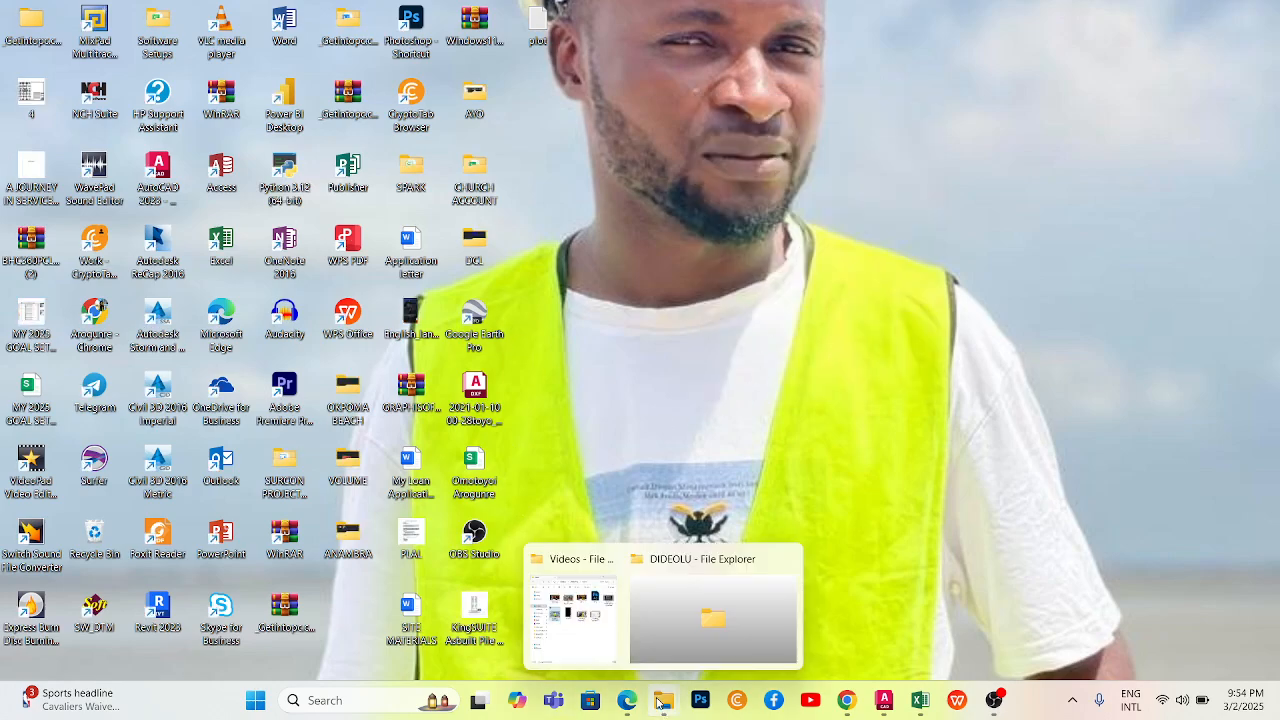
Bring up the DIDEOLU folder in File Explorer and go from there to The AUTOBIOGRAPHY folder inside DCL
mouse_move(663, 708)
mouse_move(578, 625)
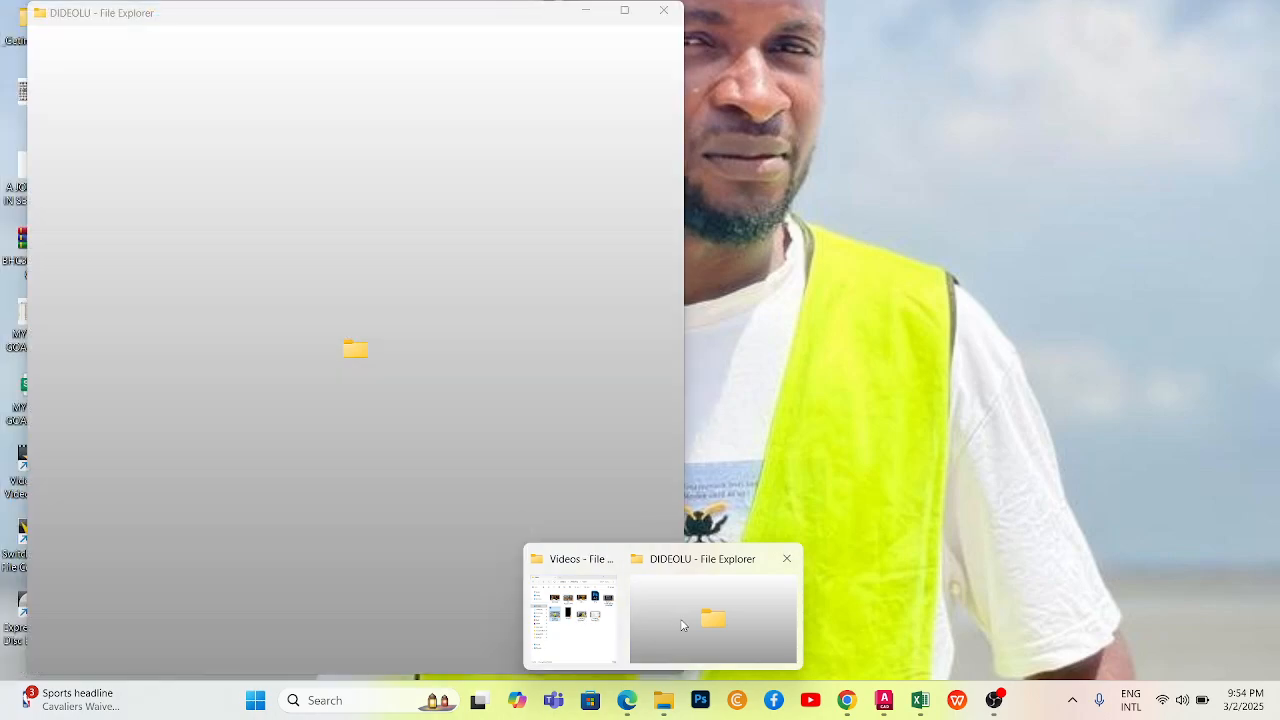
click(710, 617)
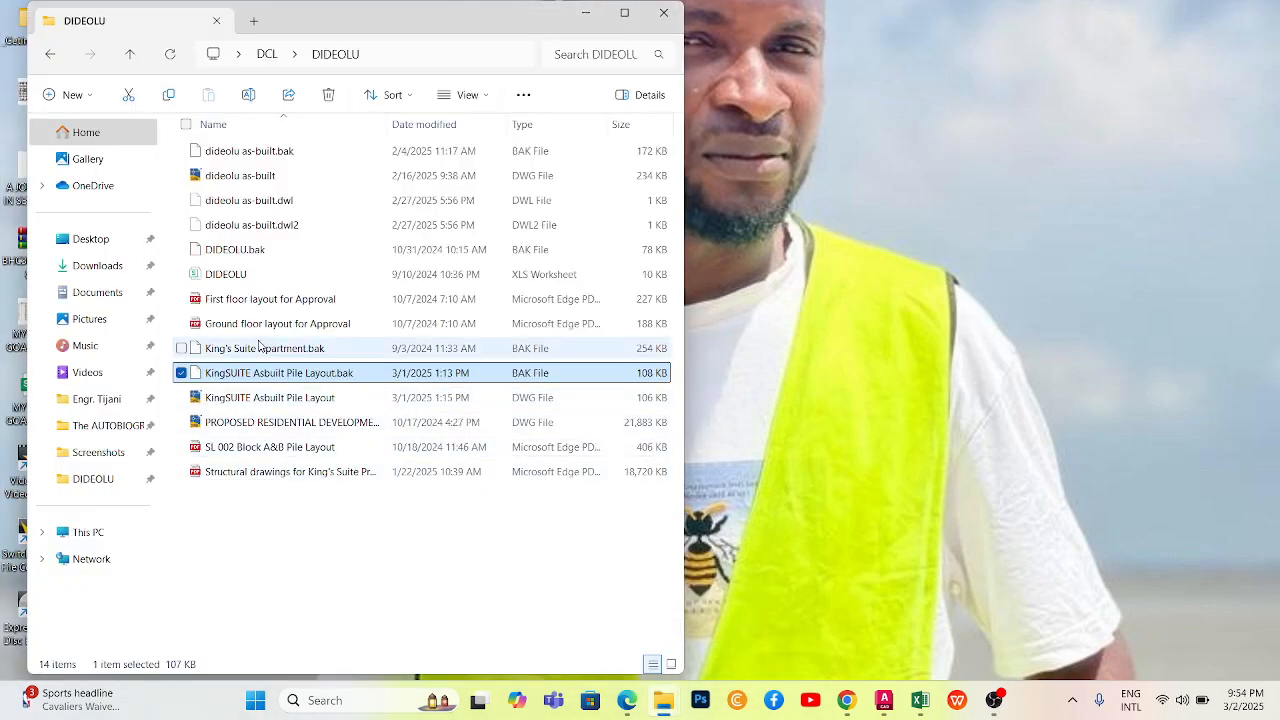
click(127, 55)
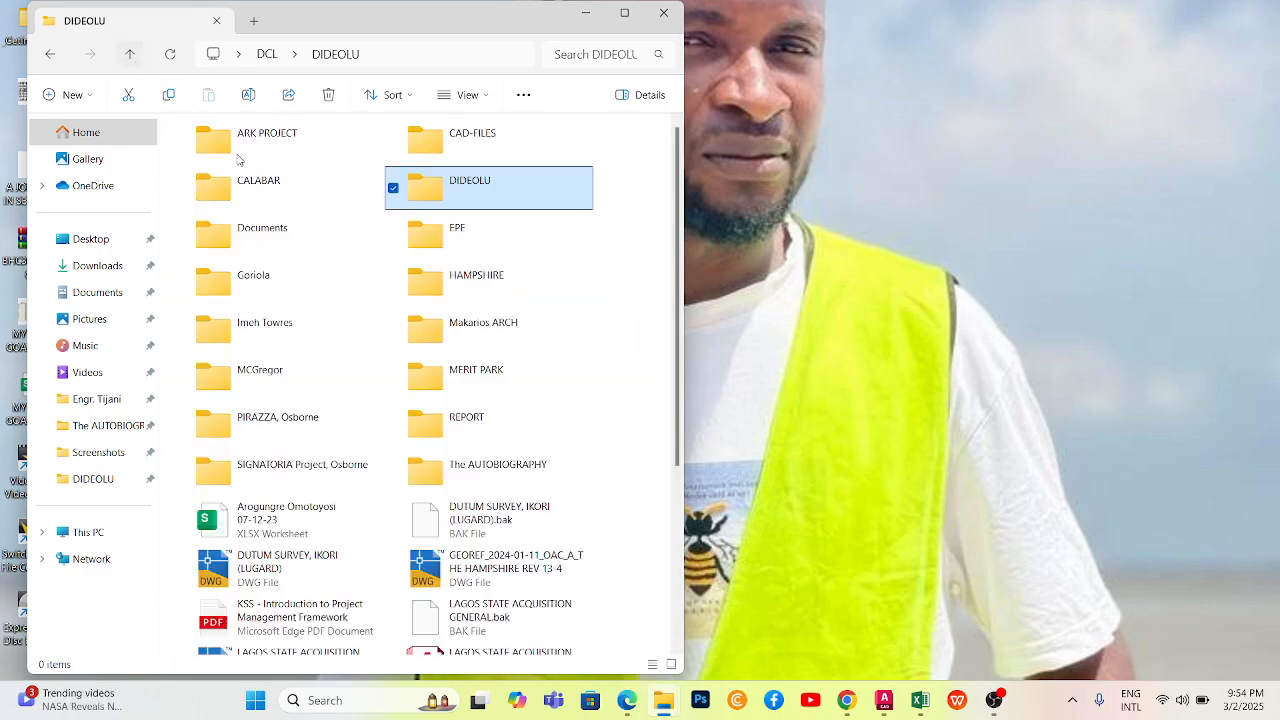
double_click(527, 487)
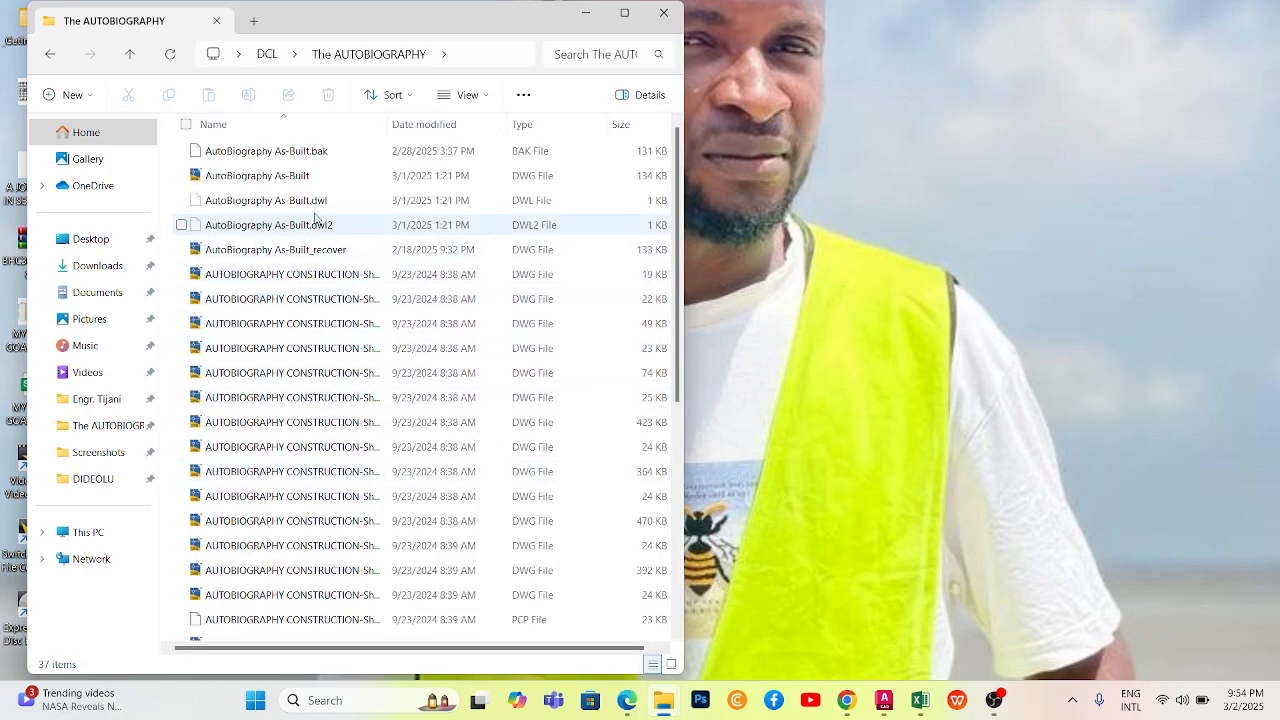
Open the Autobiography UPDATED PDF for a look at its structural sheets, then close the PDF viewer
scroll(305, 377, down, 6)
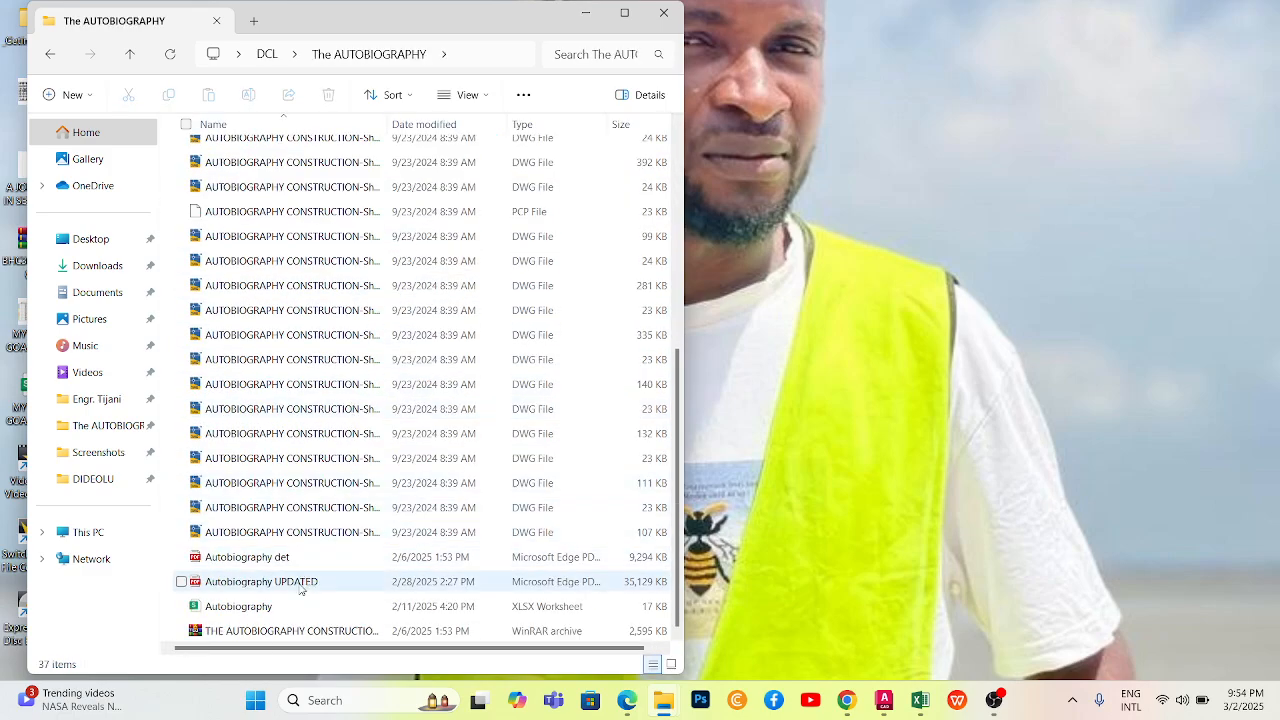
double_click(301, 590)
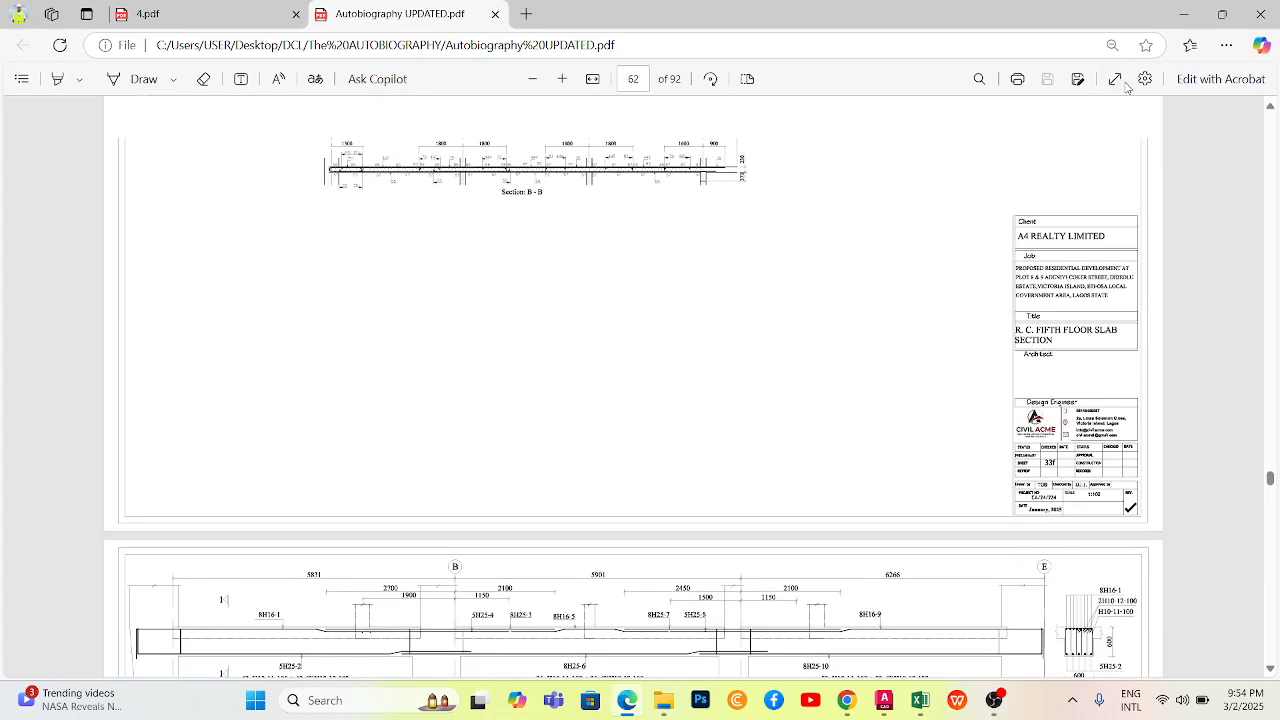
click(1240, 18)
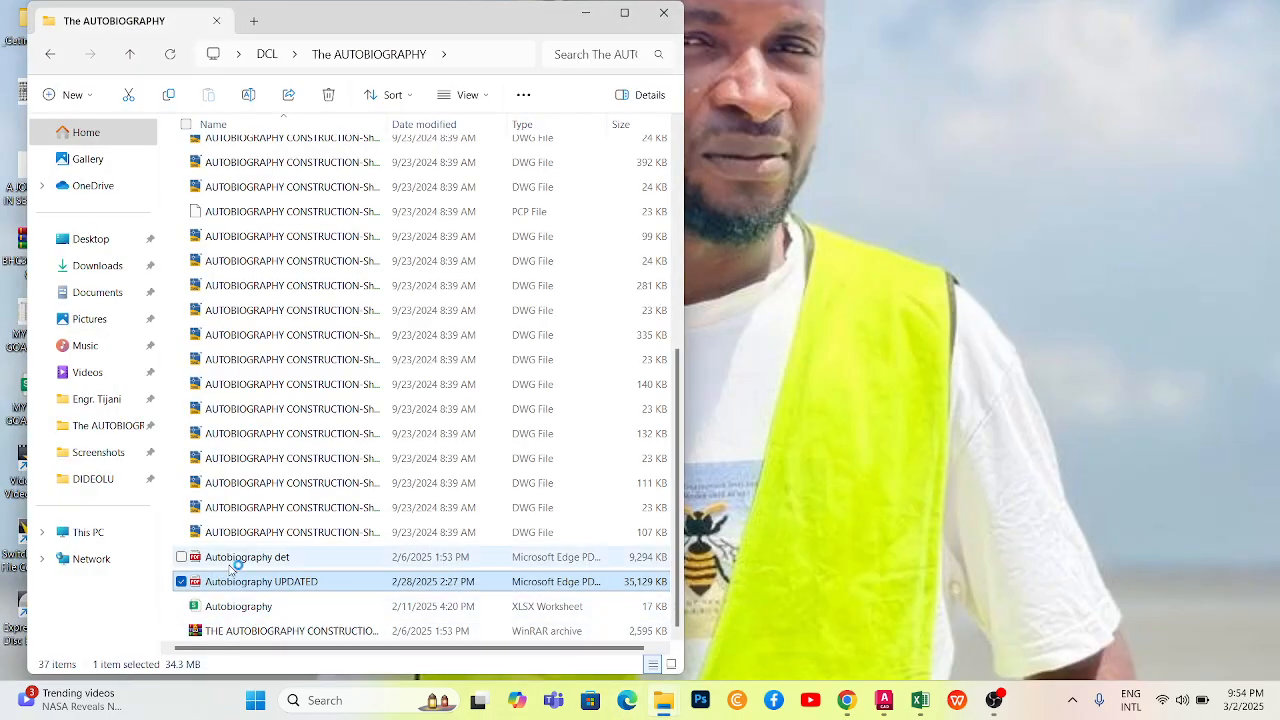
Return to the DCL folder, check the files in the DIDEOLU folder, and go back up to DCL
scroll(245, 565, up, 4)
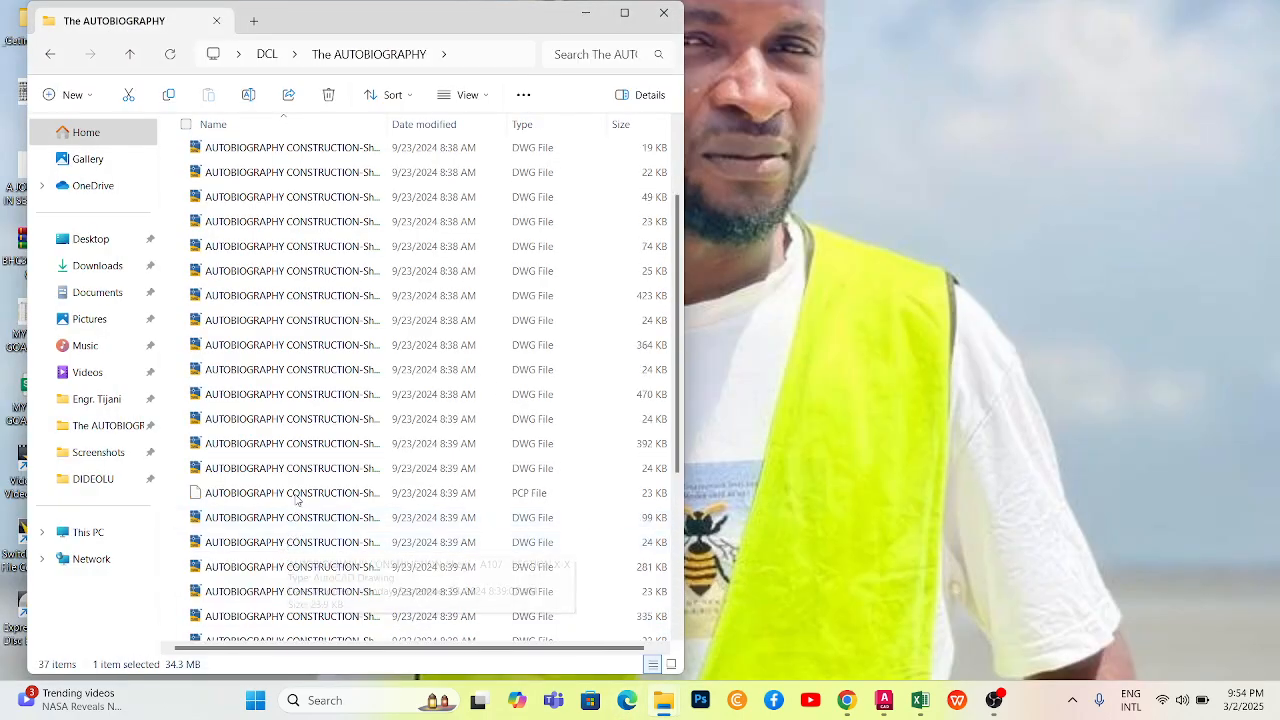
click(131, 54)
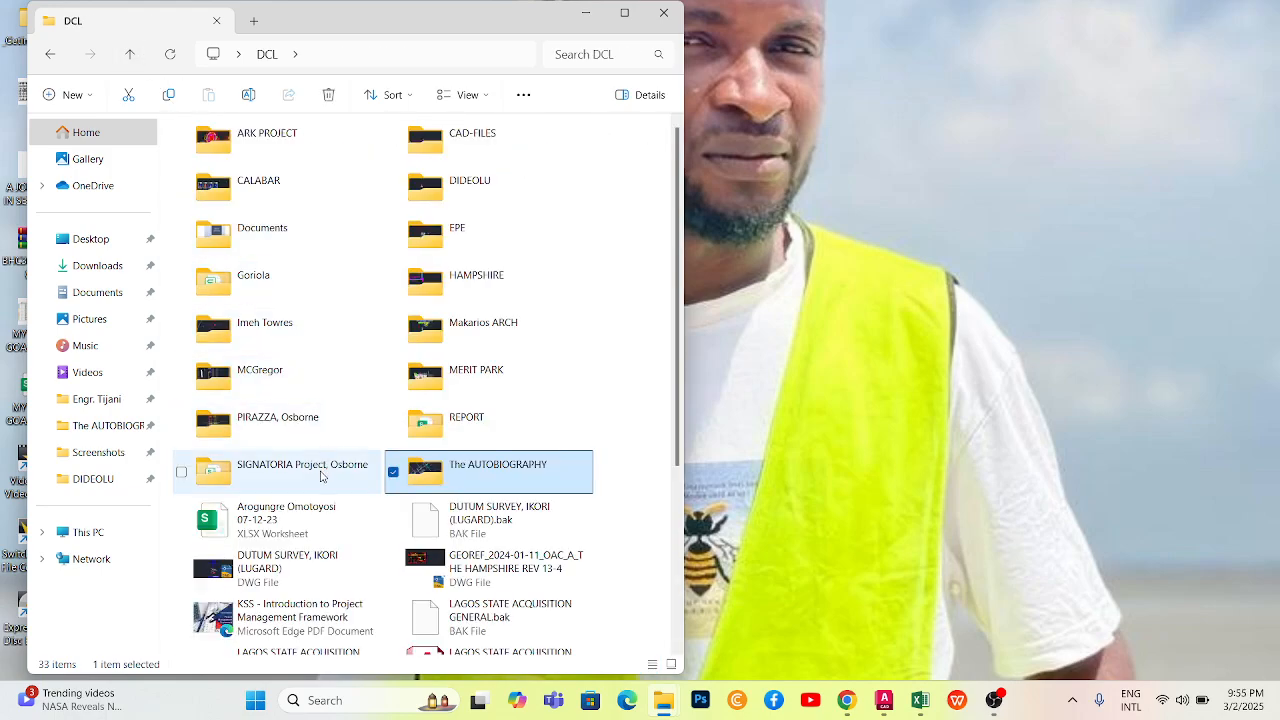
double_click(478, 188)
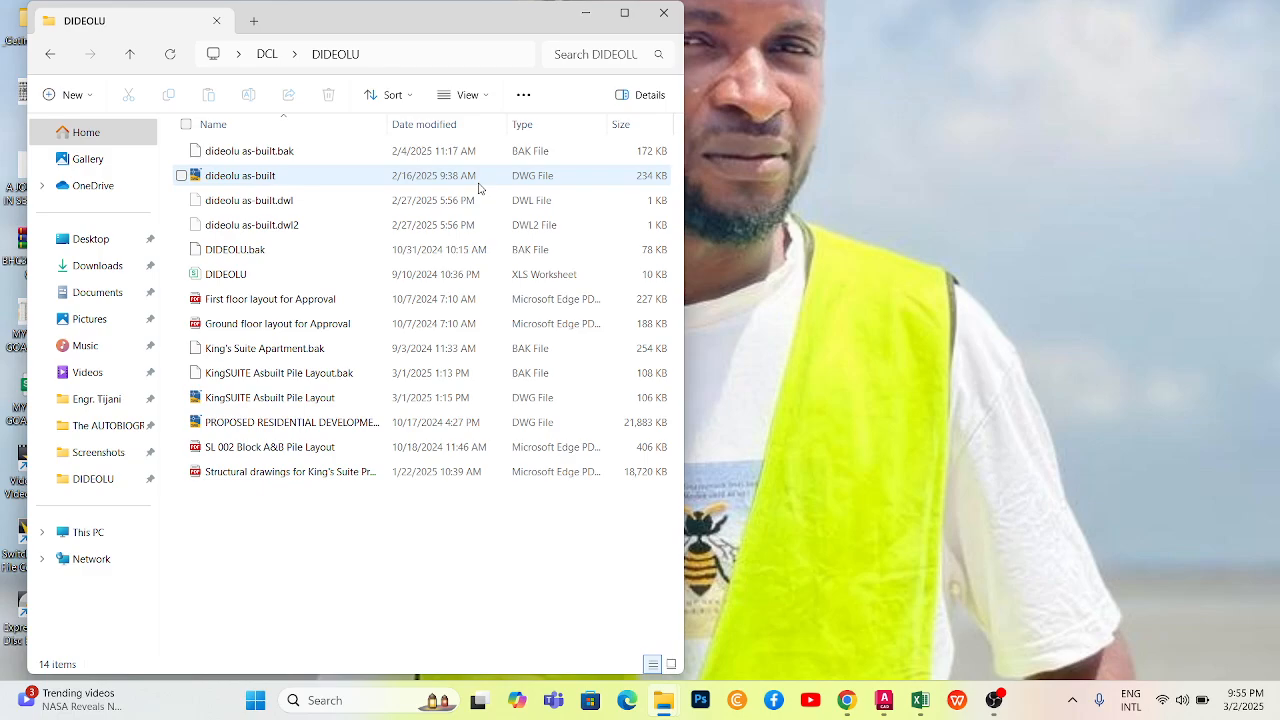
click(130, 54)
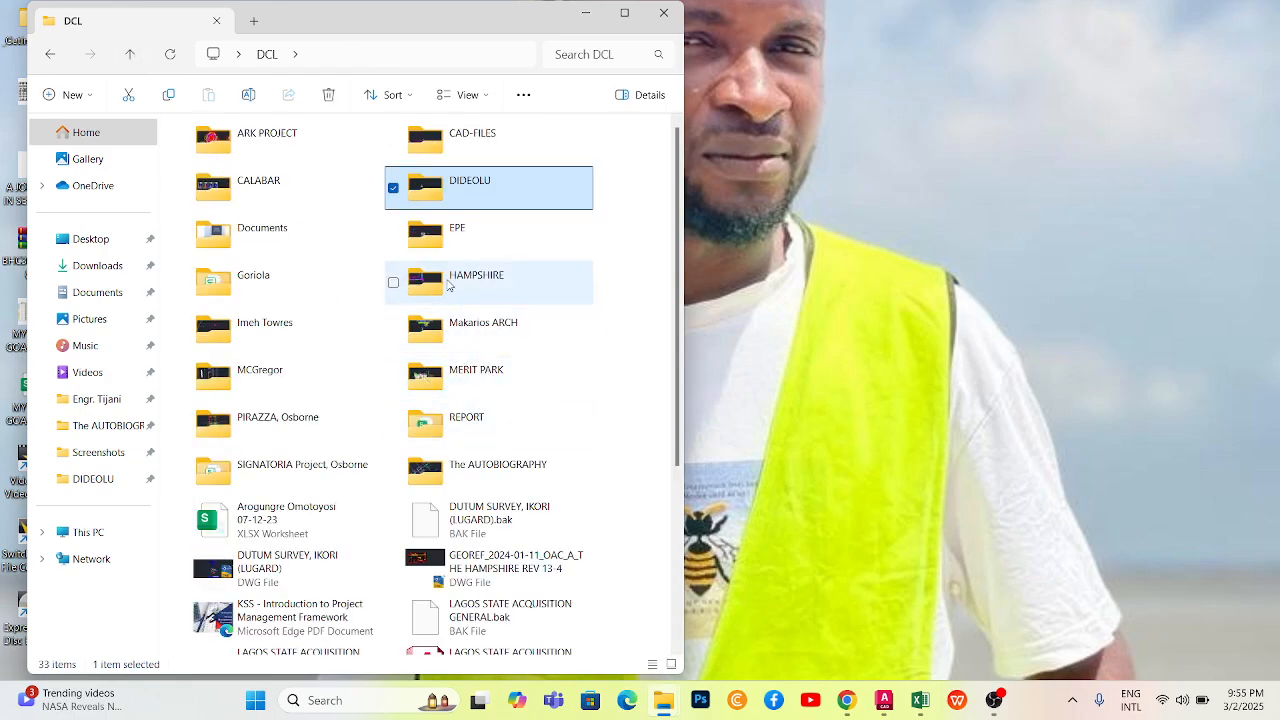
Open the 3 MC GREGOR REVISED PLANS 19-2-25 PDF from the MCGregor folder and look over its ground floor and site plan pages
double_click(287, 378)
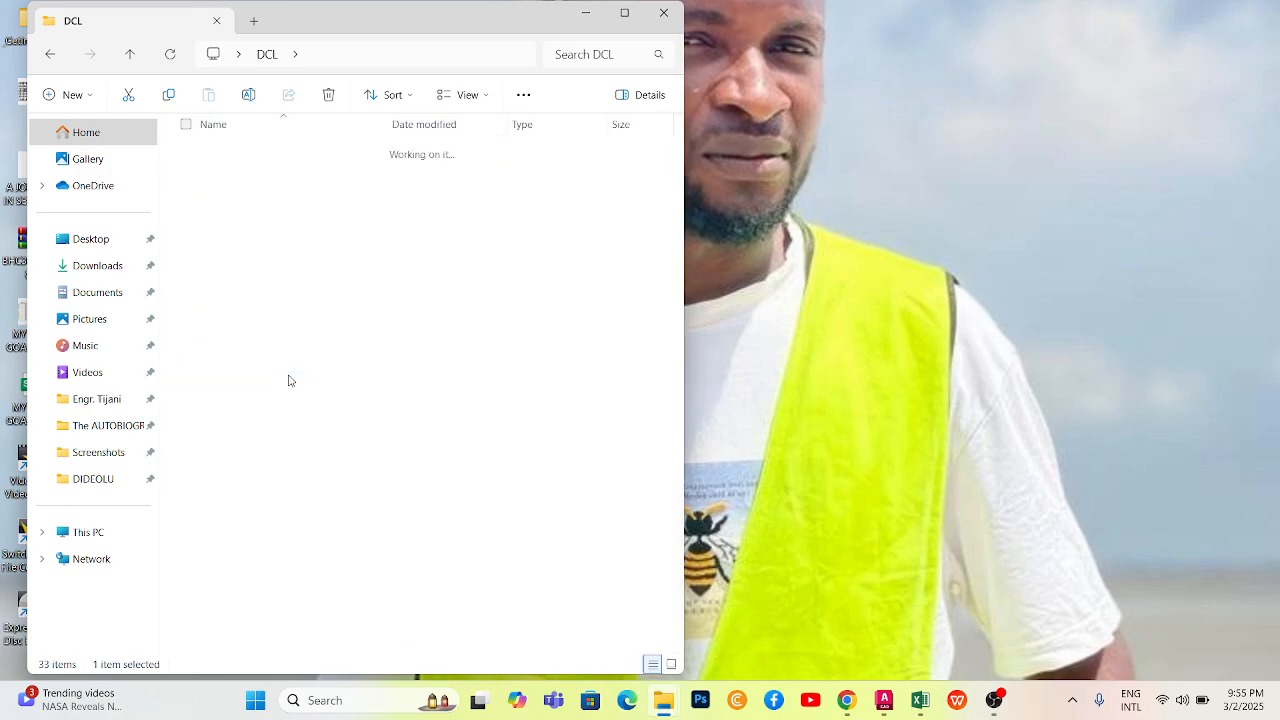
double_click(322, 158)
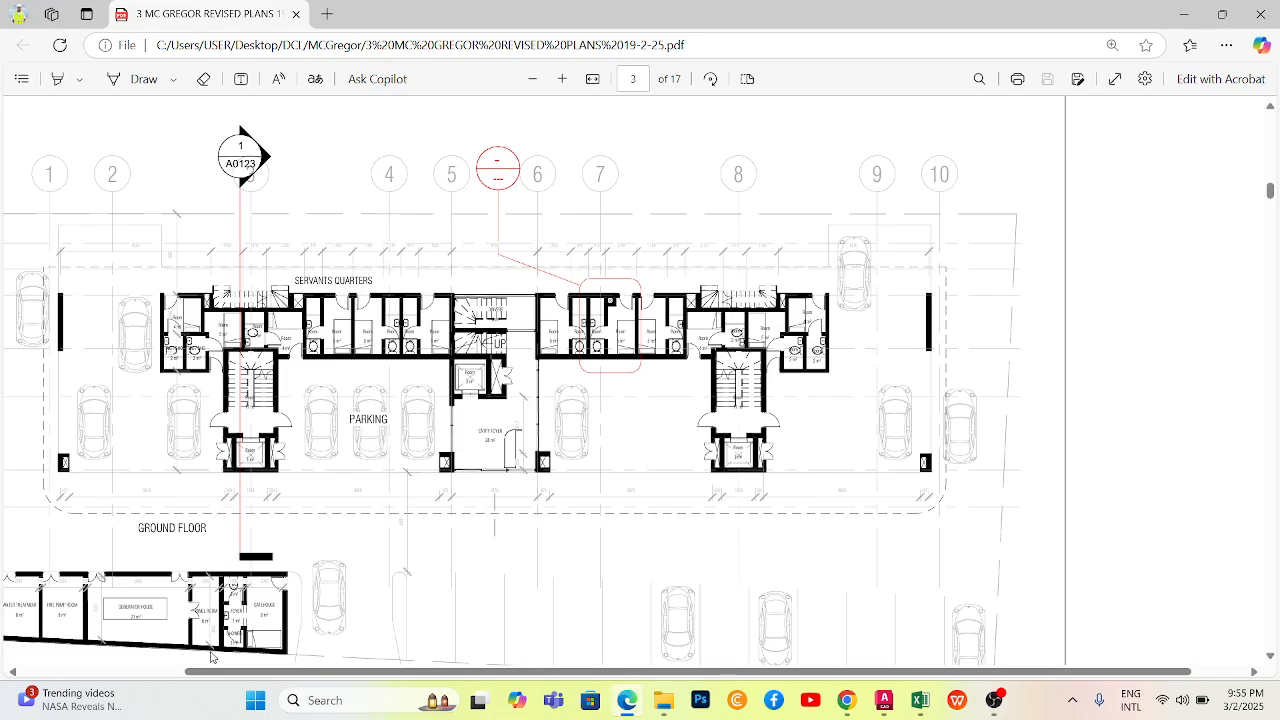
click(533, 79)
click(533, 79)
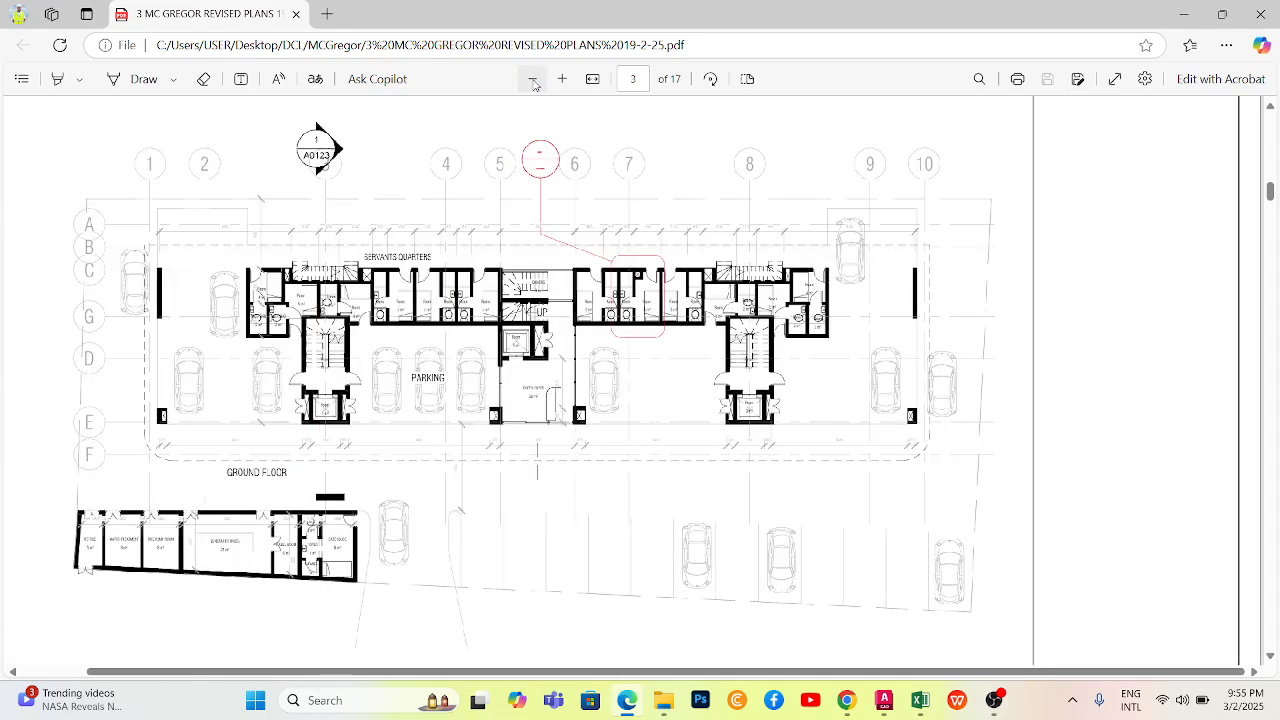
scroll(471, 326, up, 10)
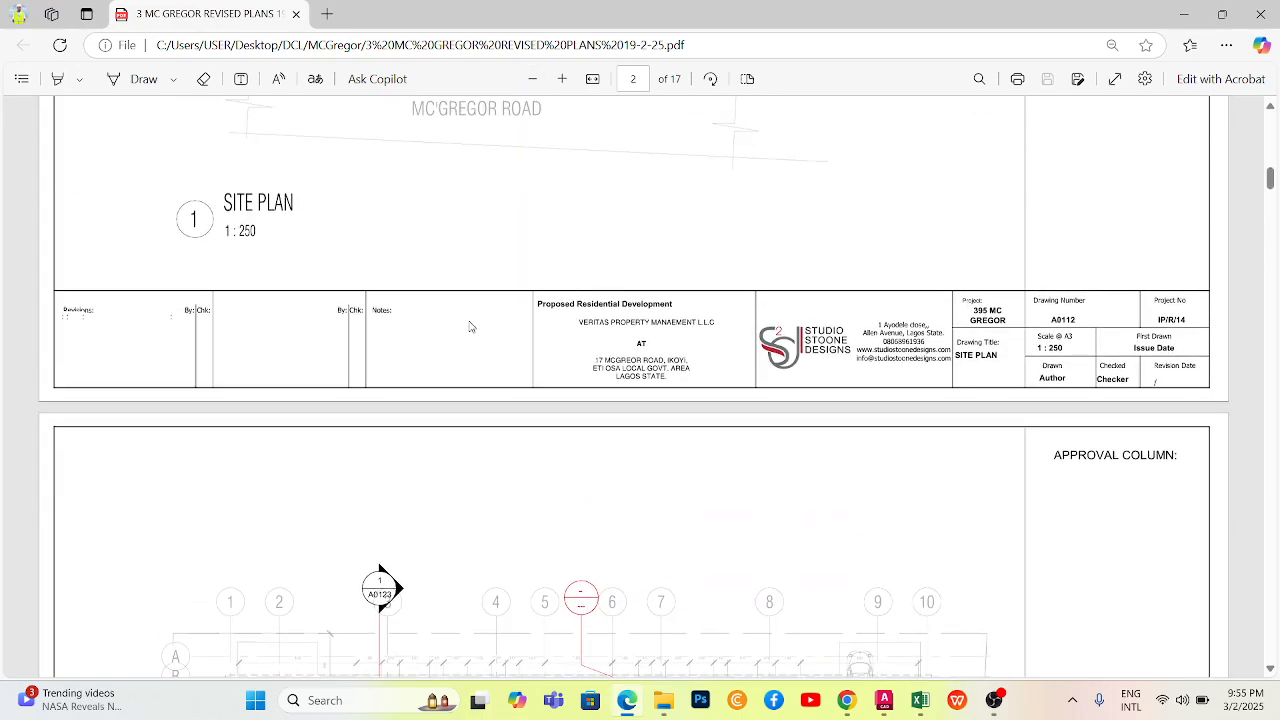
scroll(497, 314, up, 5)
scroll(494, 309, down, 3)
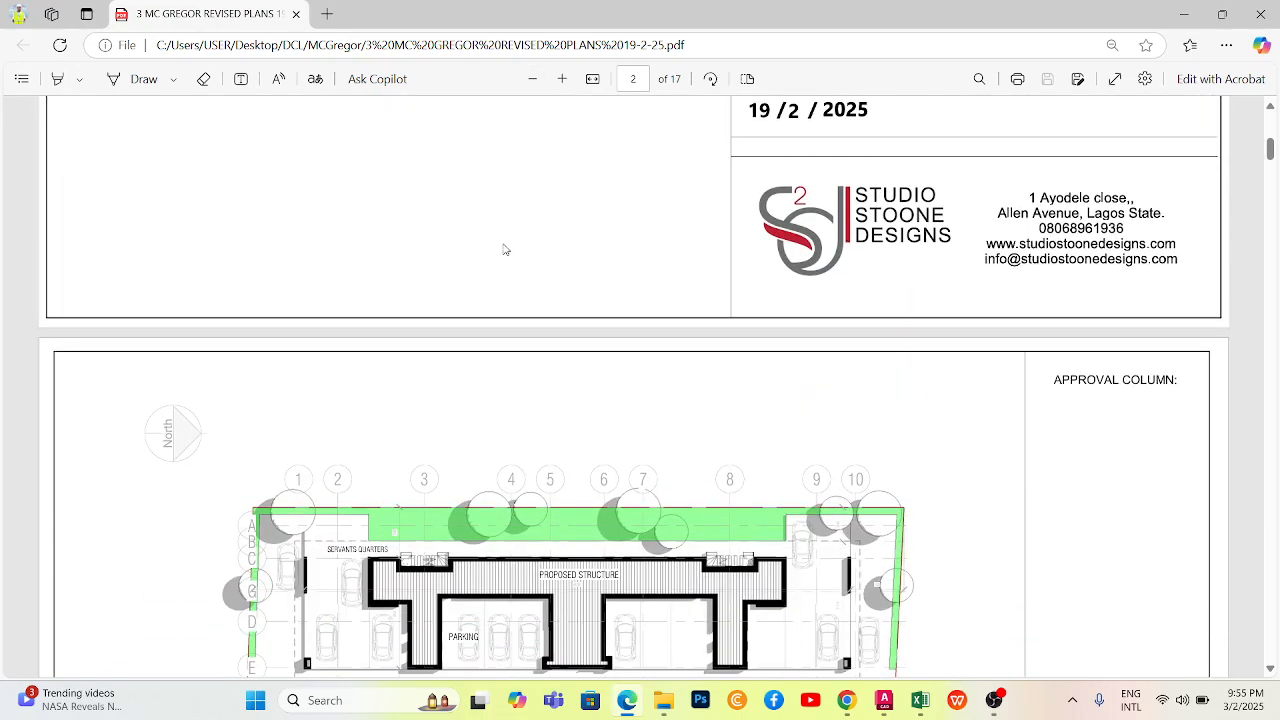
Look through the ground to 7th floor plan sheets of the McGregor PDF, comparing the 1st, 2nd and 3rd floor layouts
scroll(540, 260, down, 15)
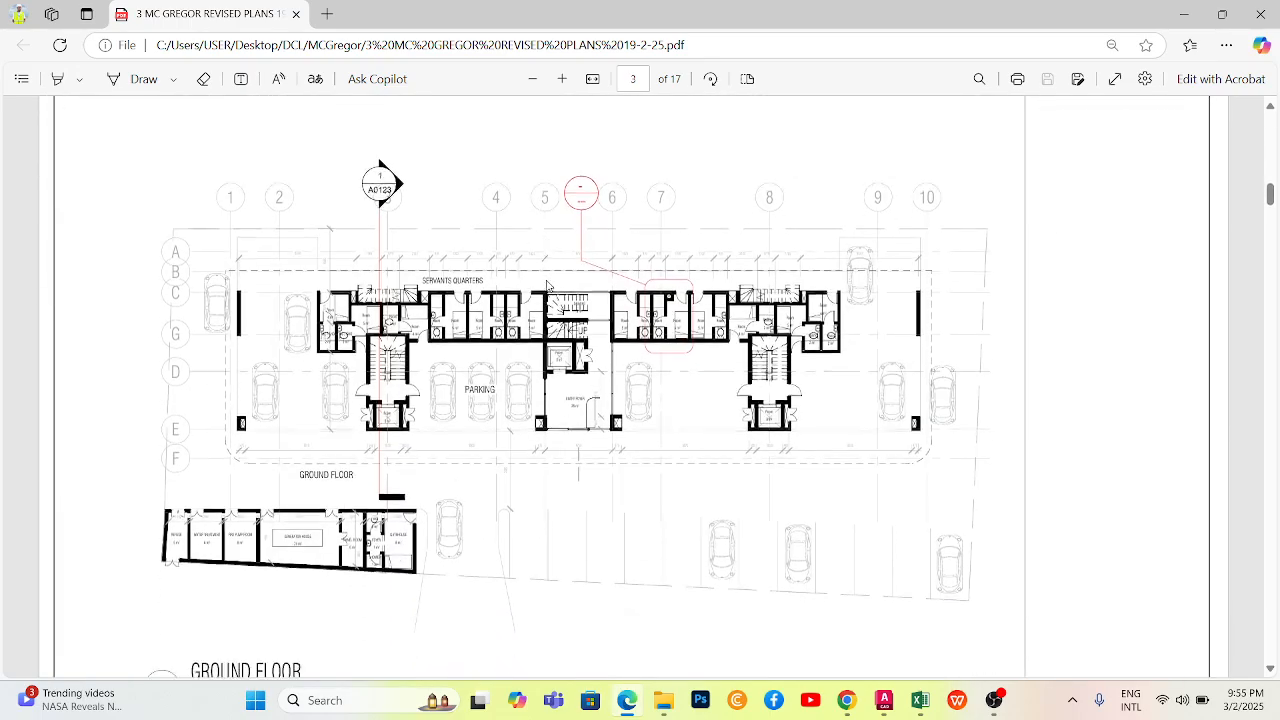
scroll(554, 277, down, 5)
scroll(557, 272, up, 3)
scroll(558, 266, down, 7)
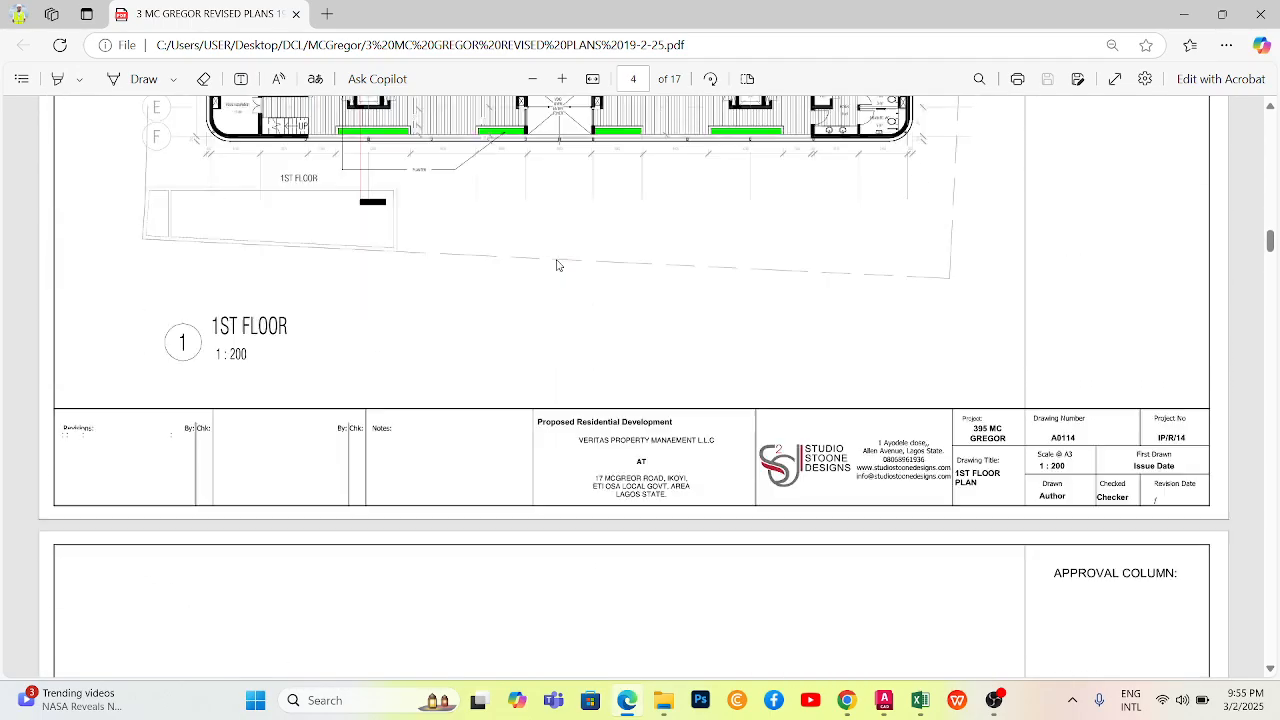
scroll(559, 262, down, 14)
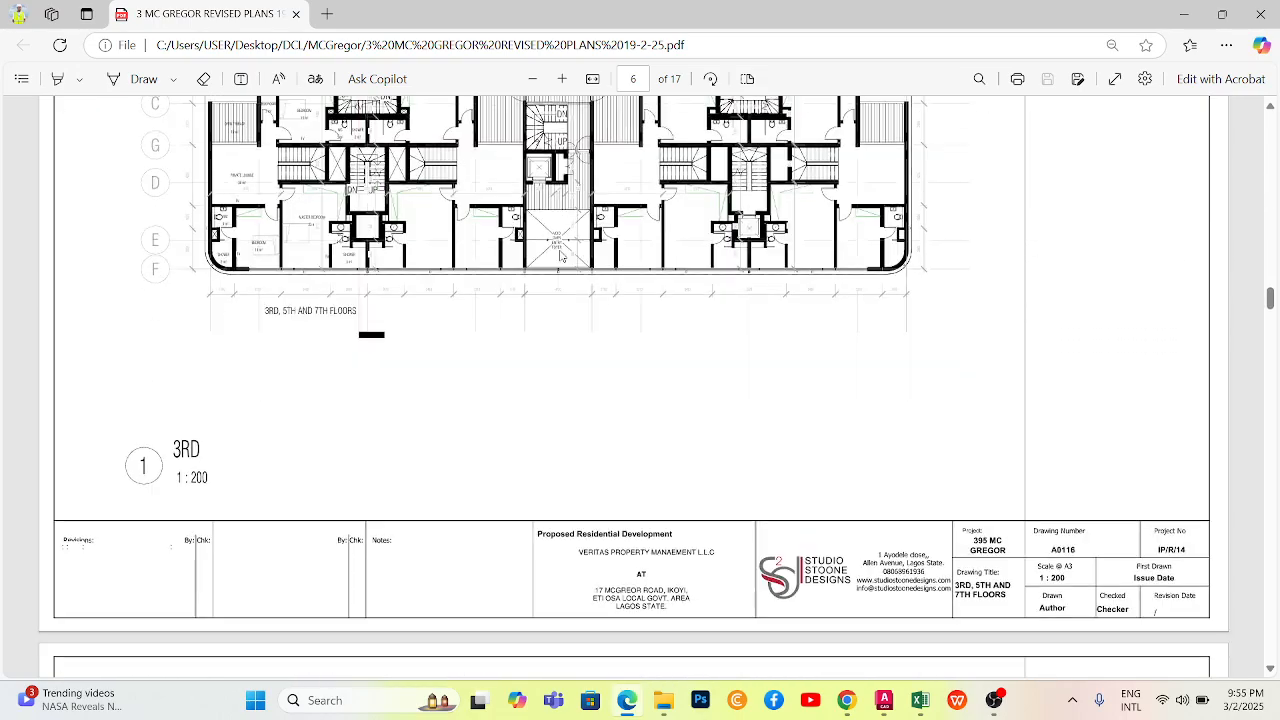
scroll(560, 254, up, 3)
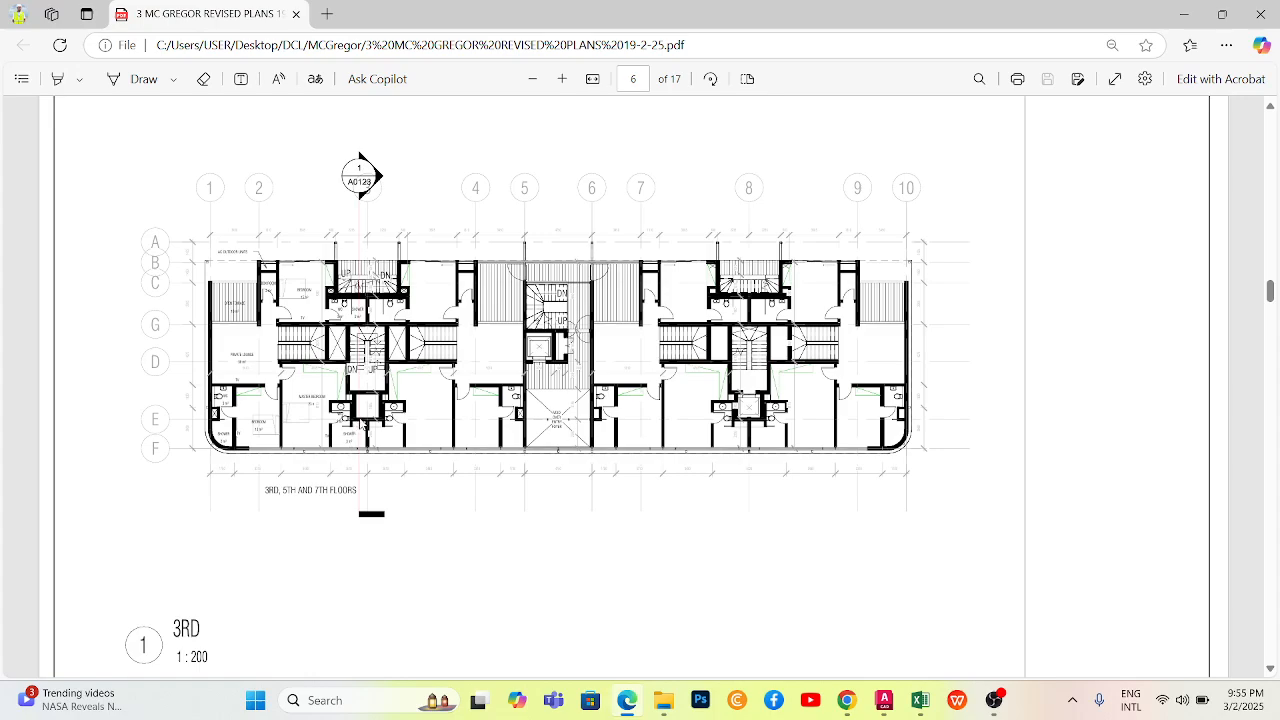
scroll(368, 398, up, 12)
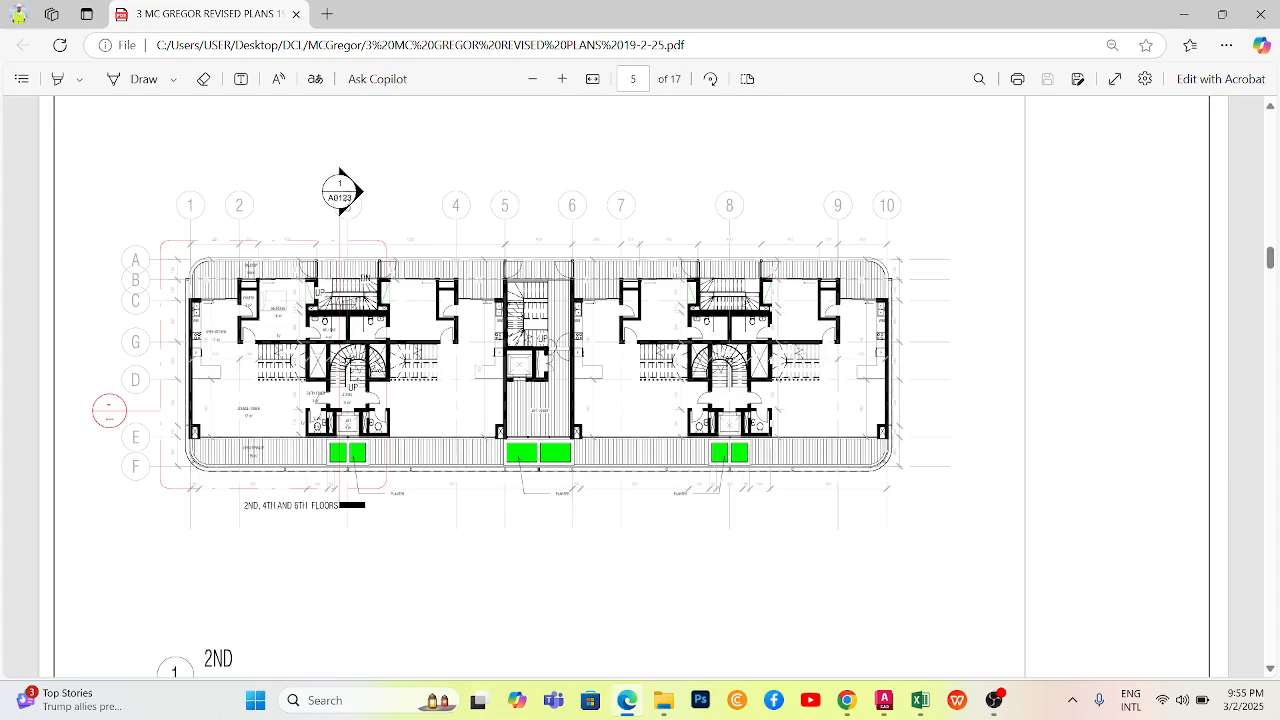
scroll(385, 340, up, 10)
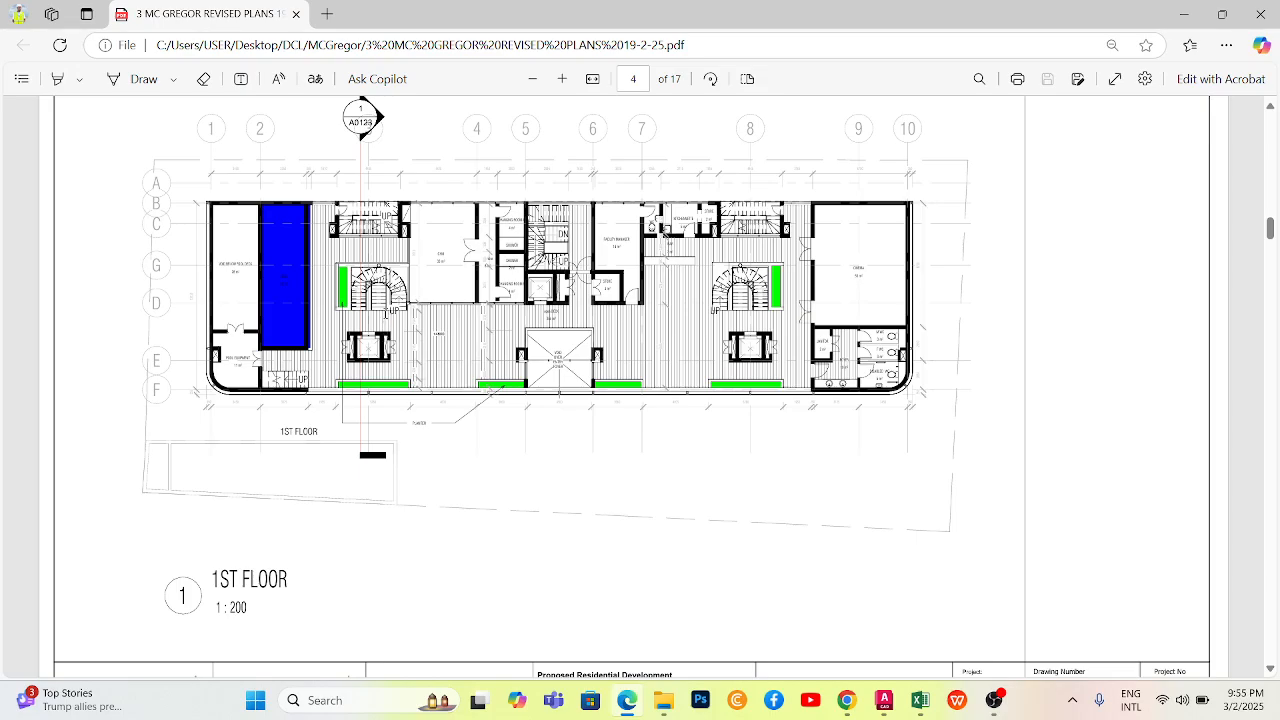
scroll(415, 300, down, 12)
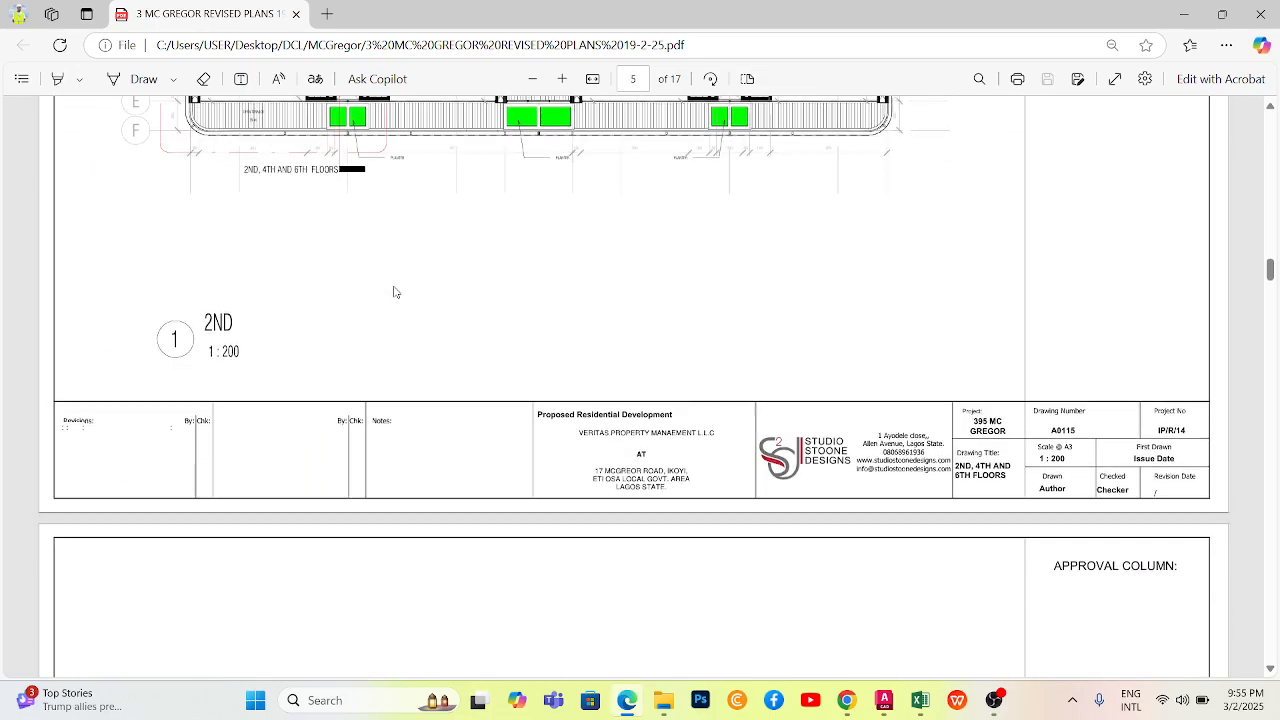
scroll(415, 300, up, 3)
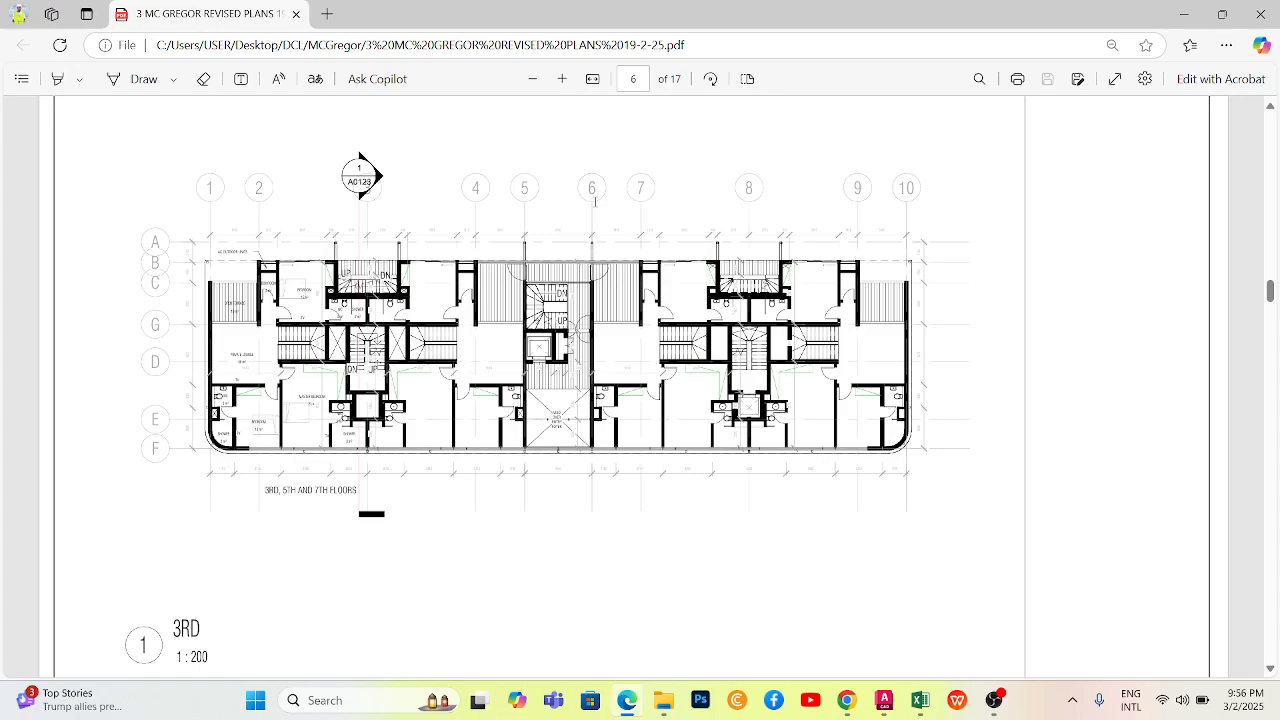
Set up printing of the plans with Save as PDF as the printer and dismiss the chat notification
key(ctrl+p)
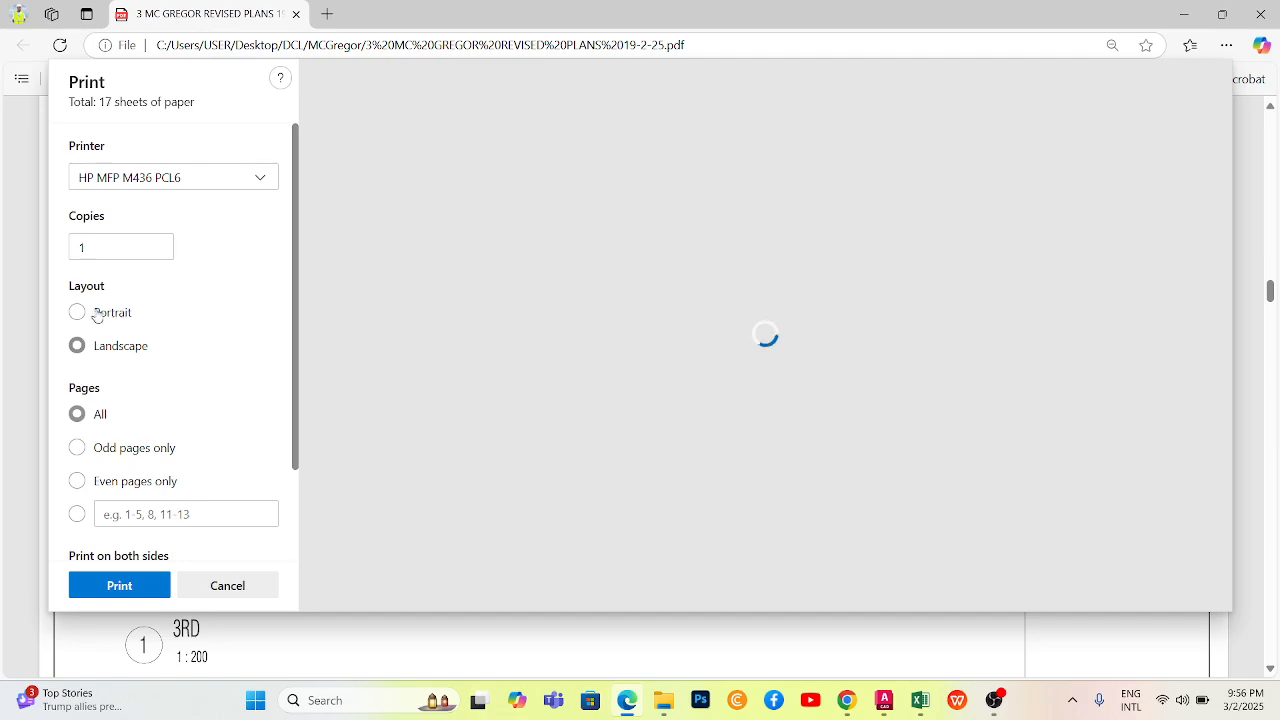
click(199, 179)
click(165, 216)
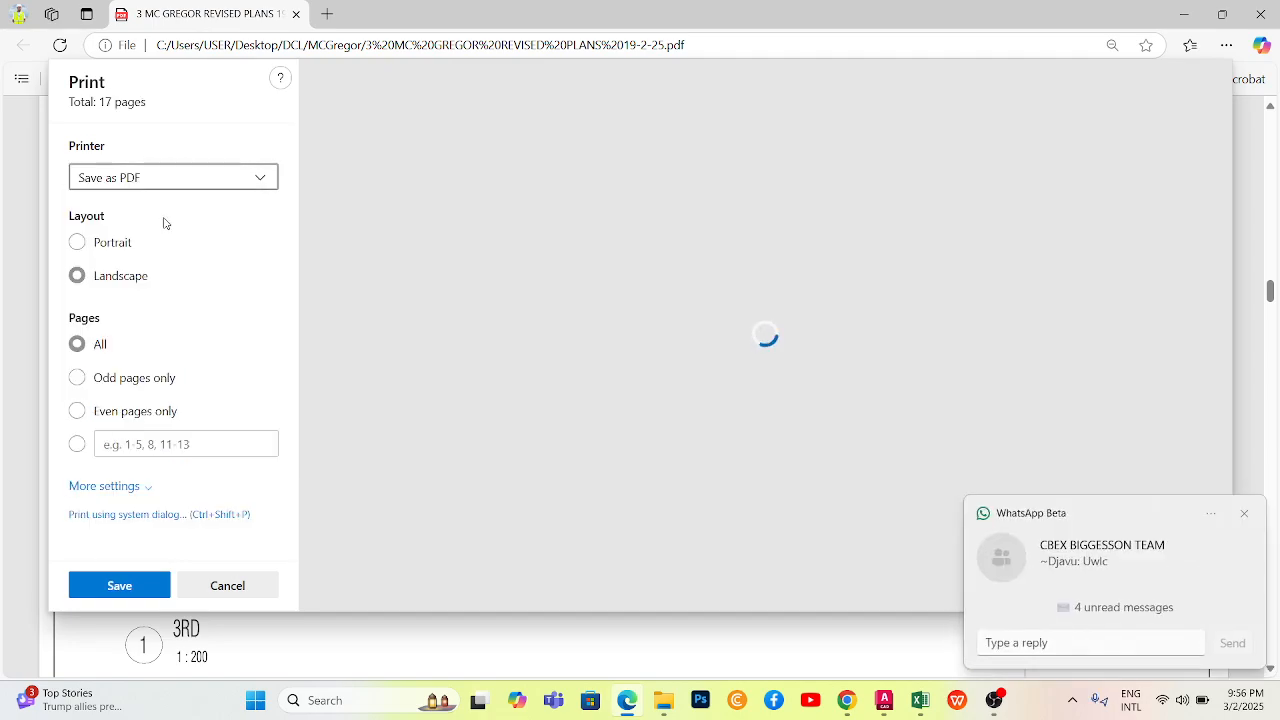
click(1244, 509)
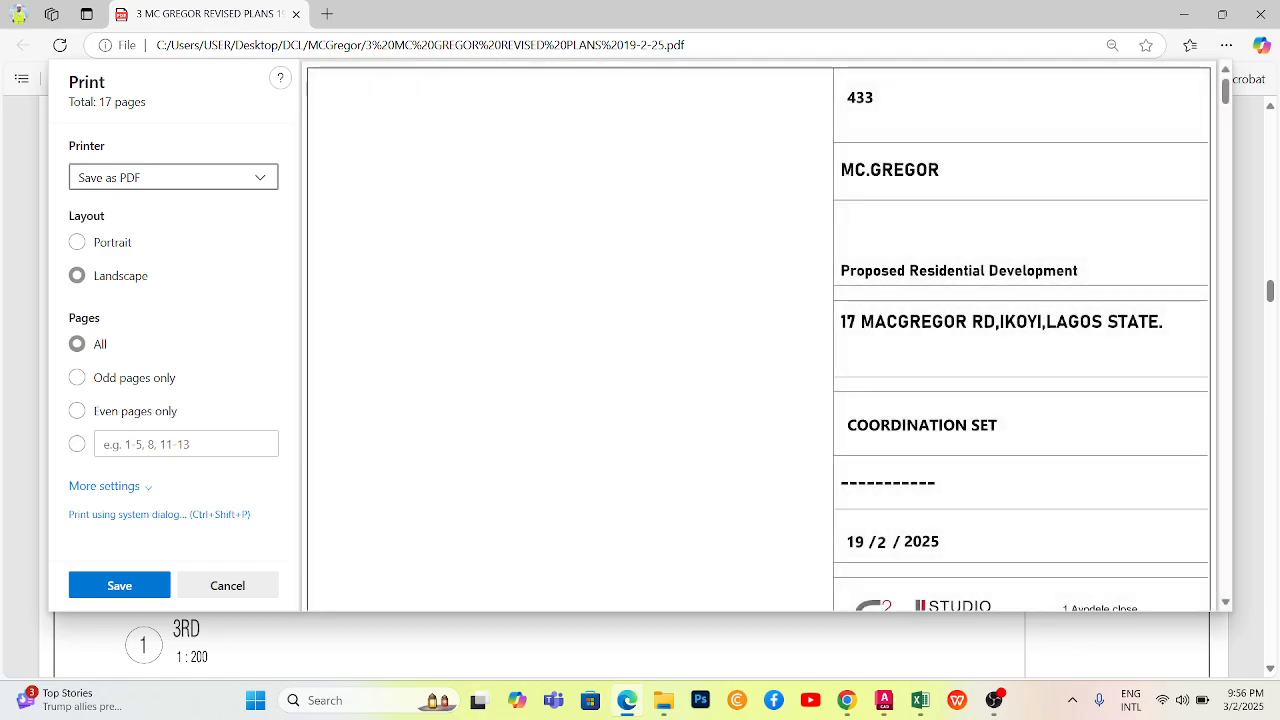
Turn off the computer's Wi-Fi in the system quick settings and return to the print dialog
key(super+a)
click(1050, 382)
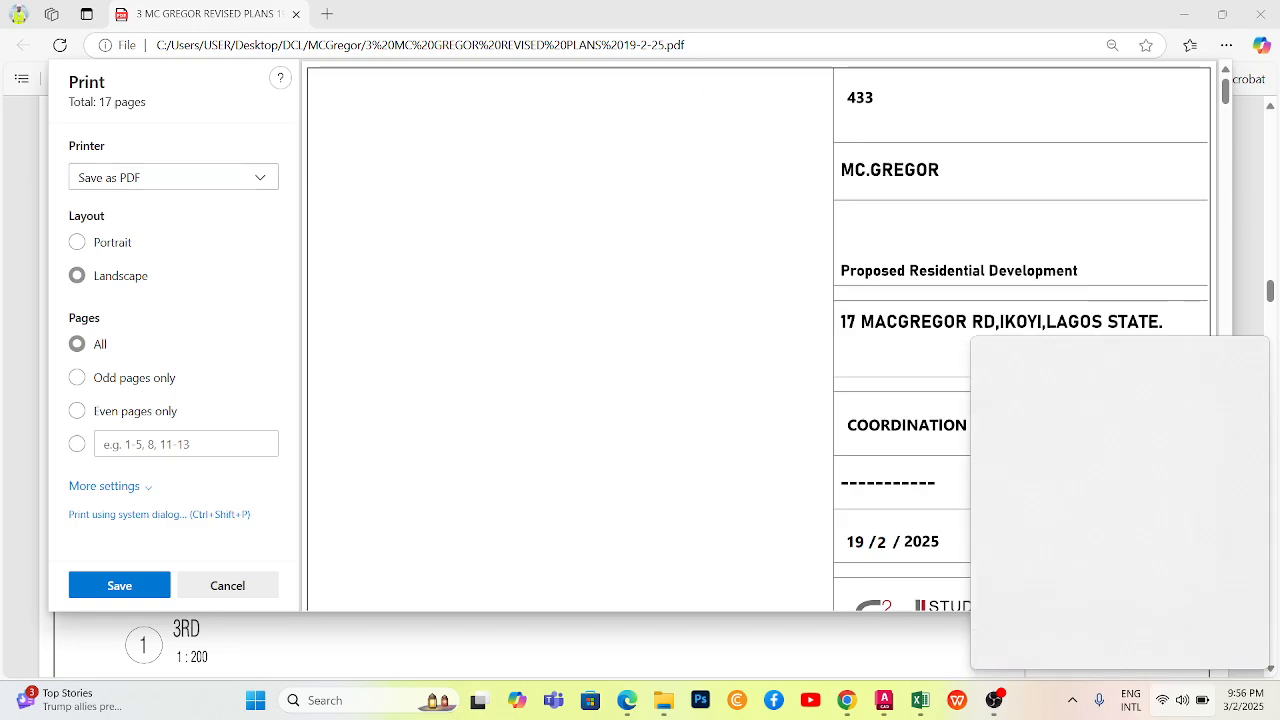
click(1239, 356)
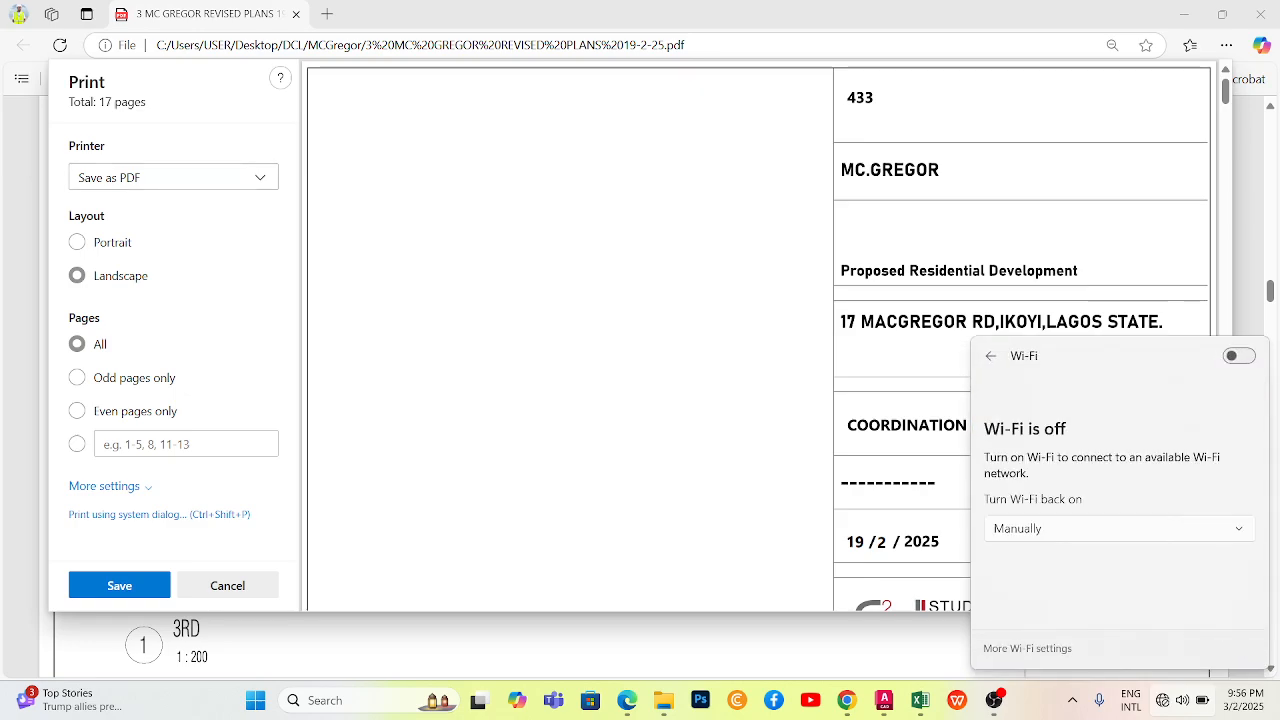
key(Escape)
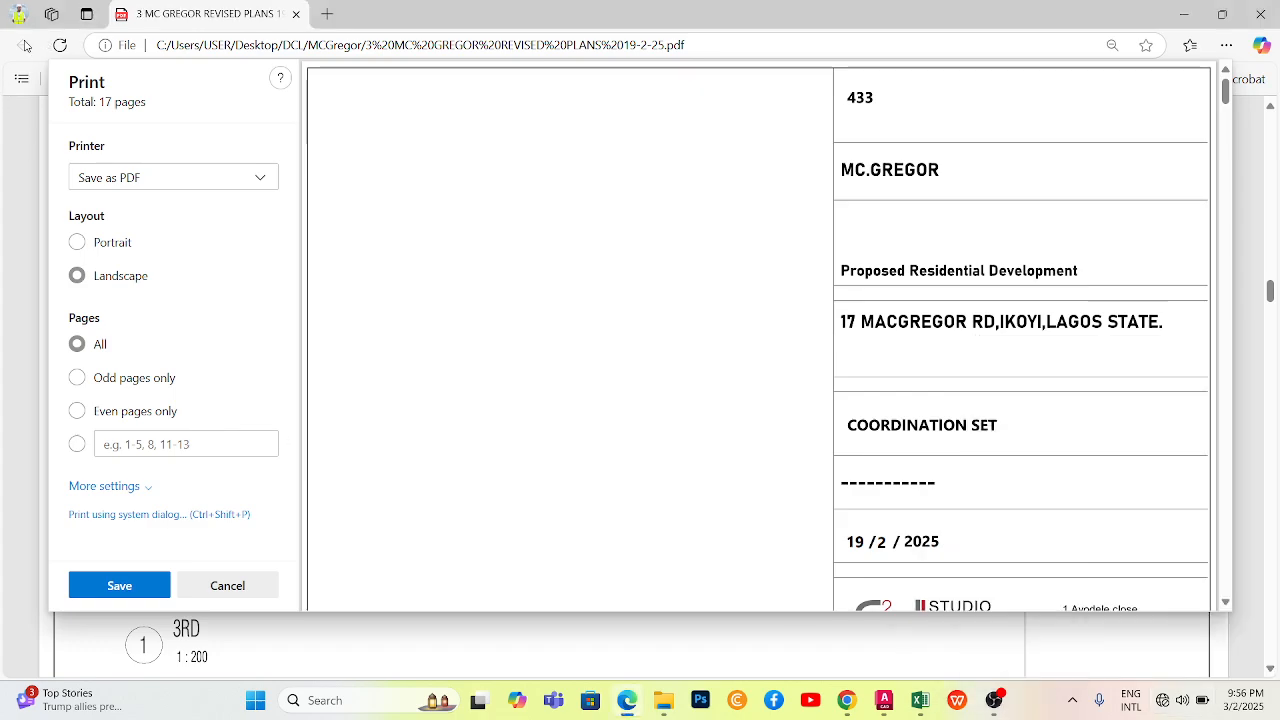
Save only page 6 as a PDF named 6 on the Desktop, and close the MCGregor folder window
click(77, 449)
text(6)
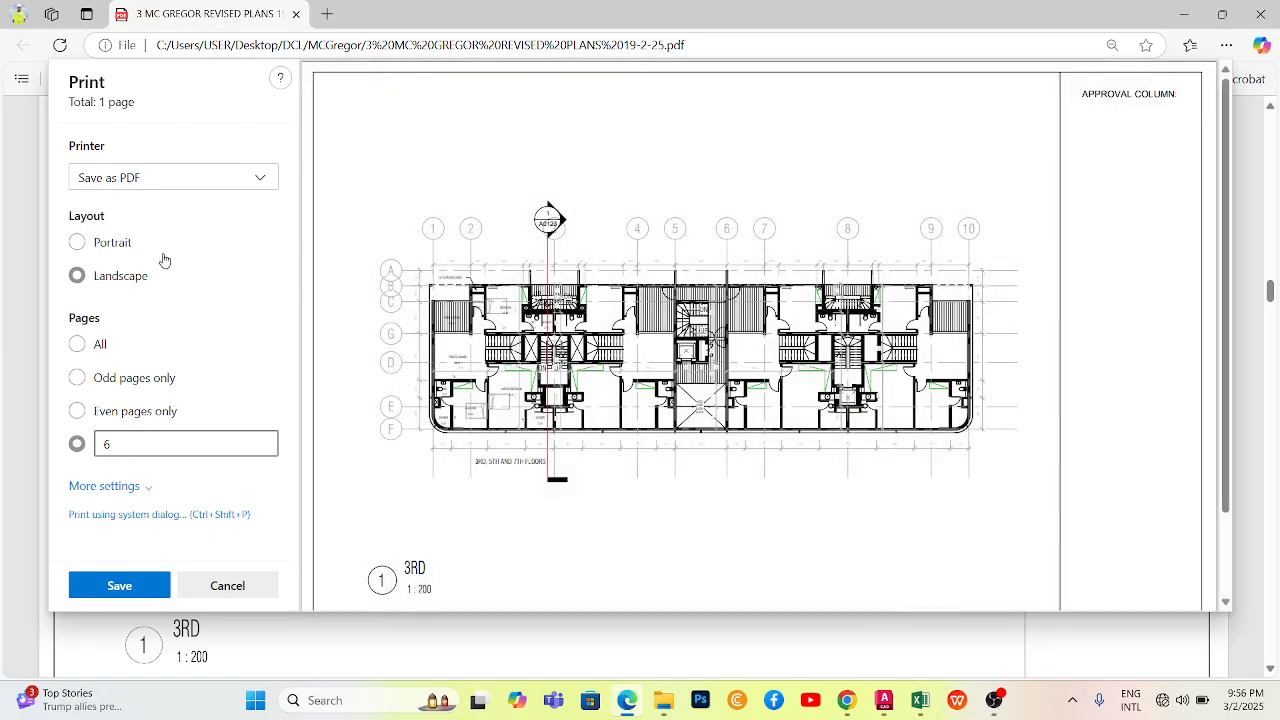
click(128, 587)
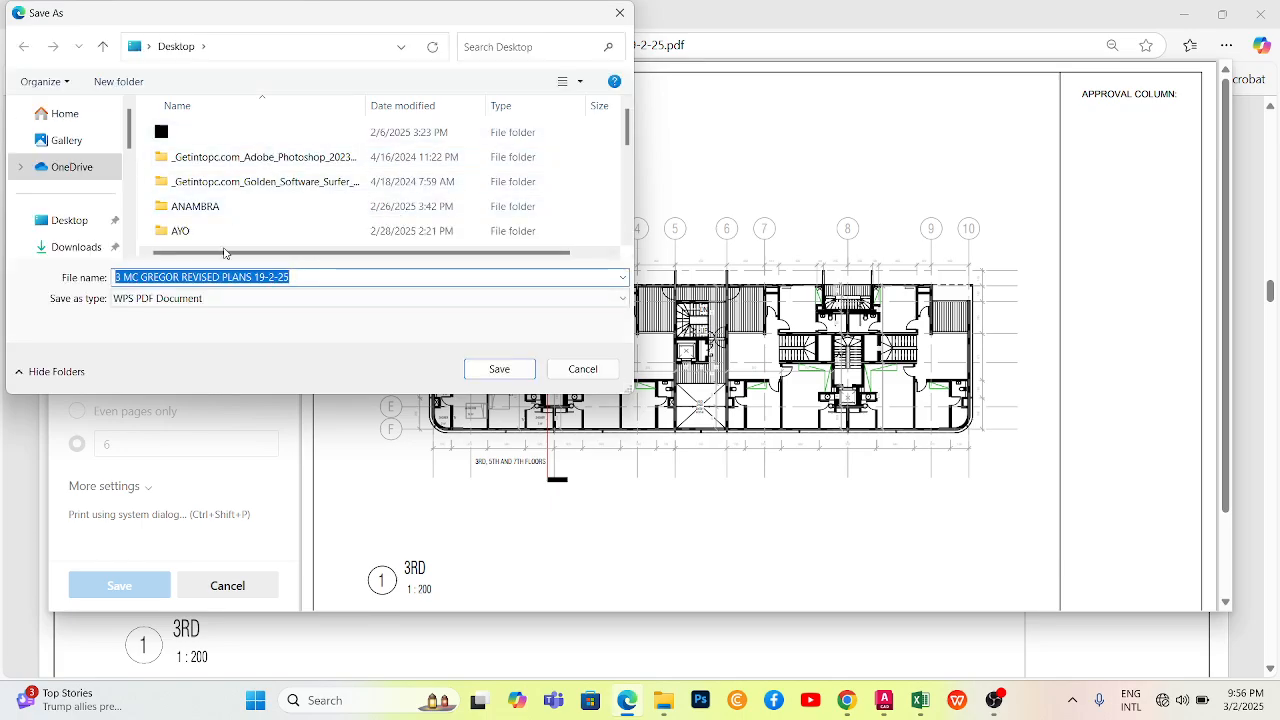
text(6)
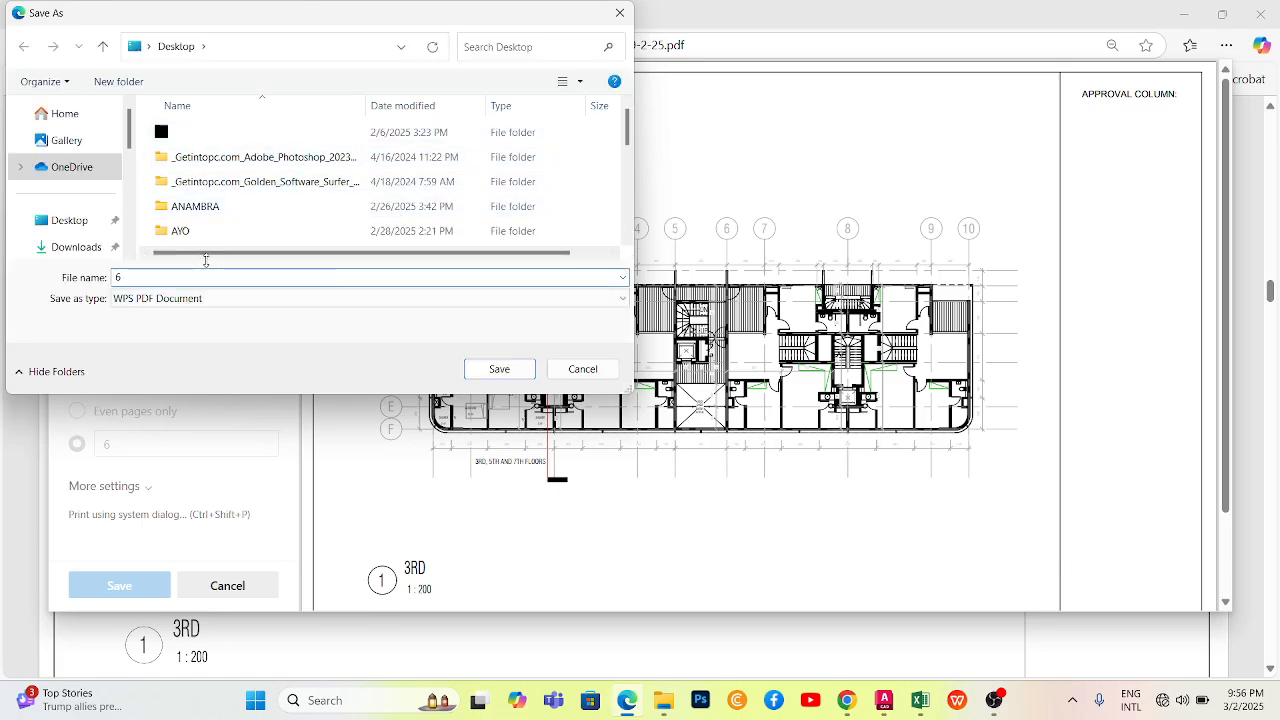
click(497, 369)
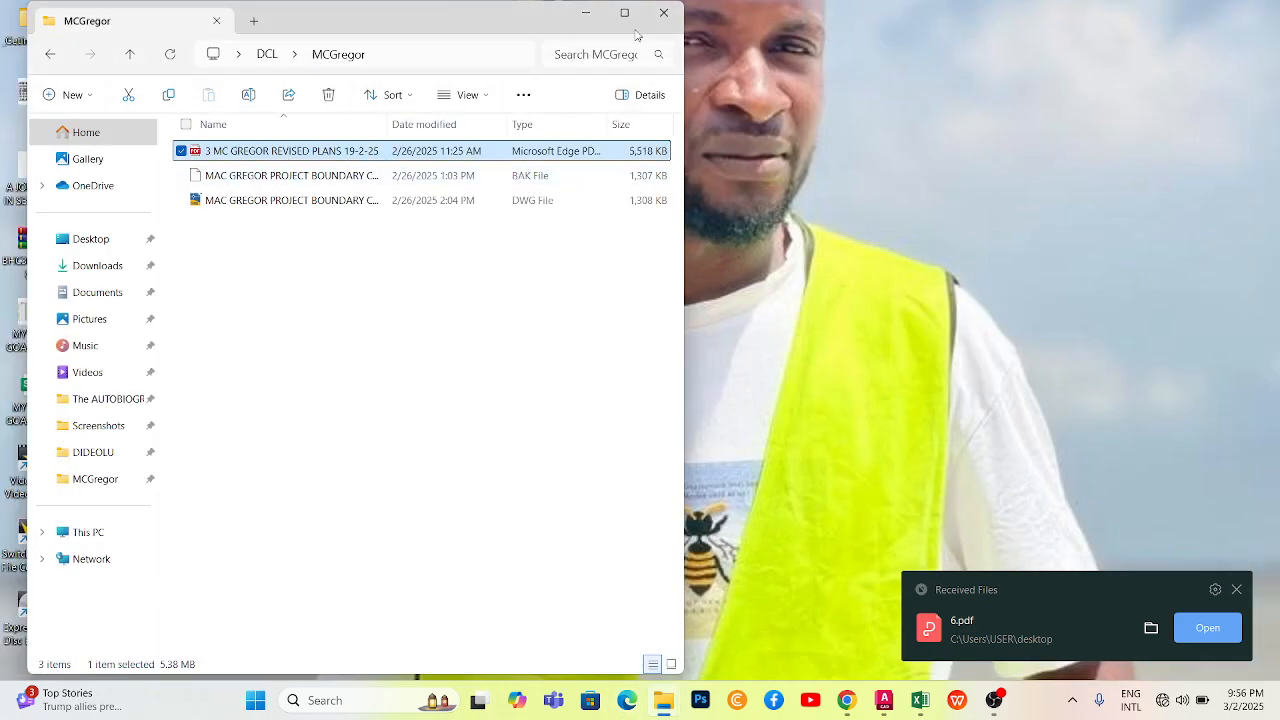
click(663, 12)
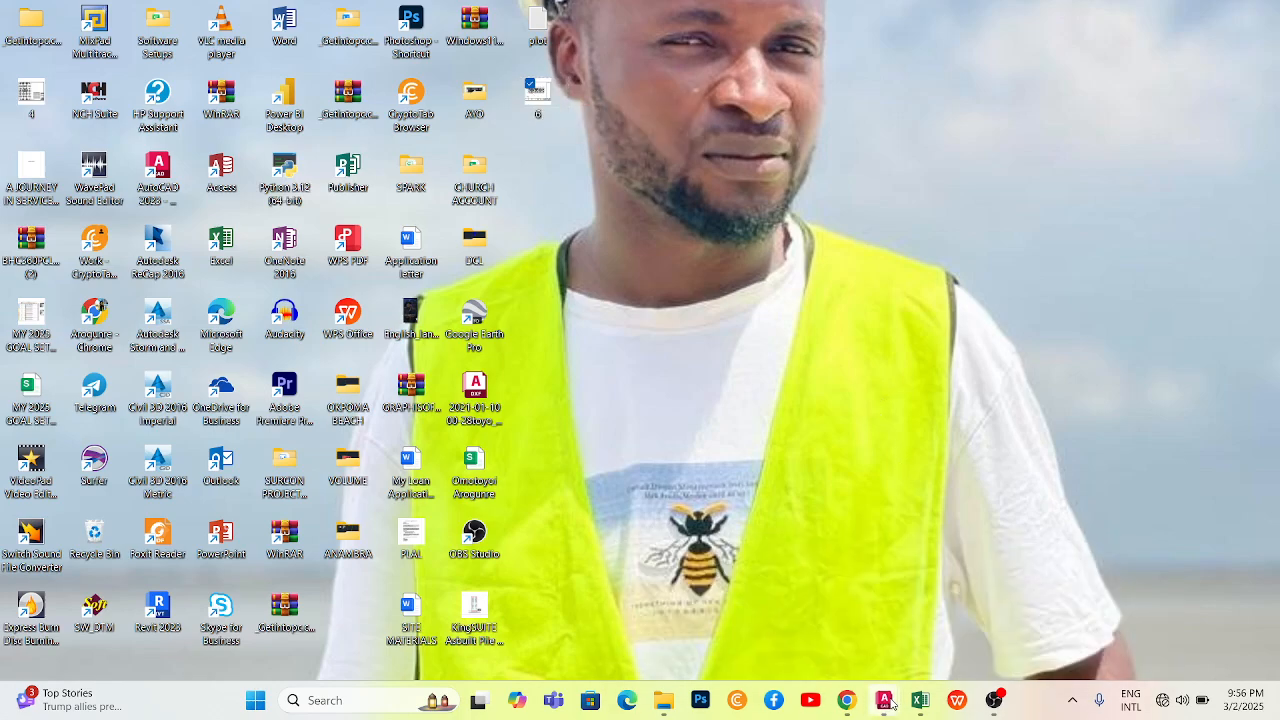
Switch to the AutoBiography As-Built drawing in AutoCAD and attach page 1 of the 6 PDF in the empty area above the red circle
mouse_move(892, 703)
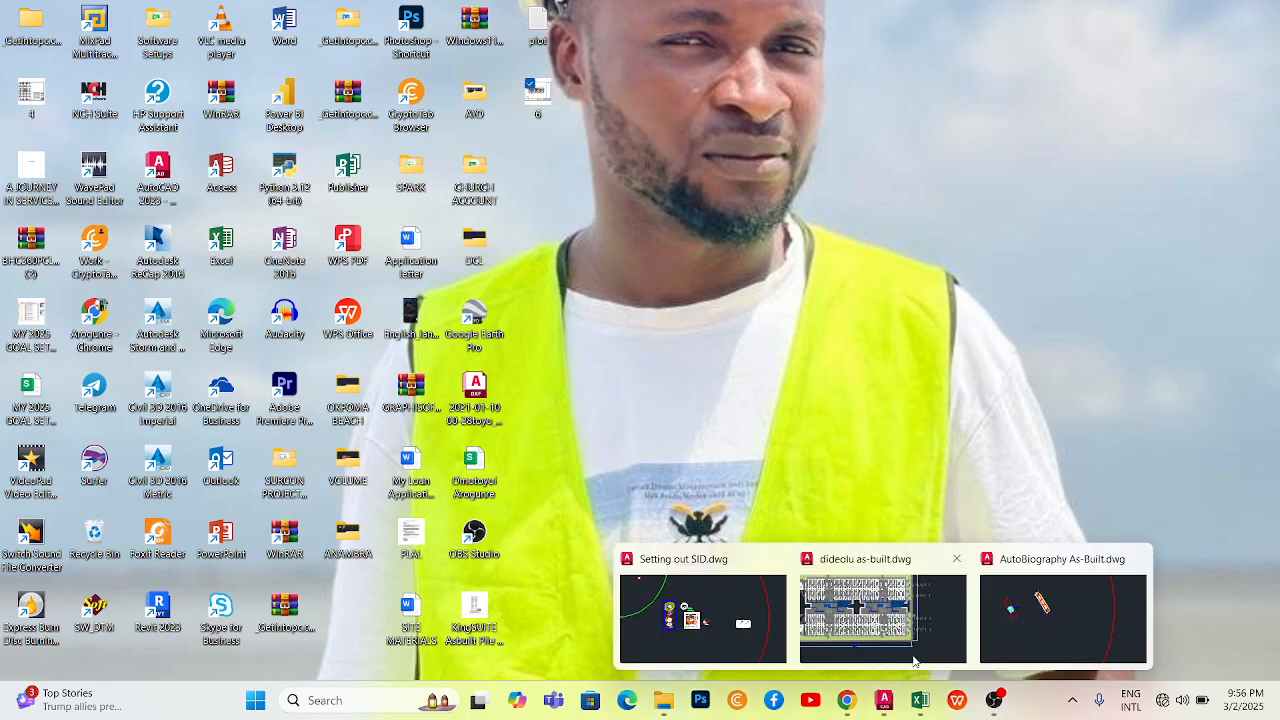
click(1056, 631)
scroll(440, 258, down, 10)
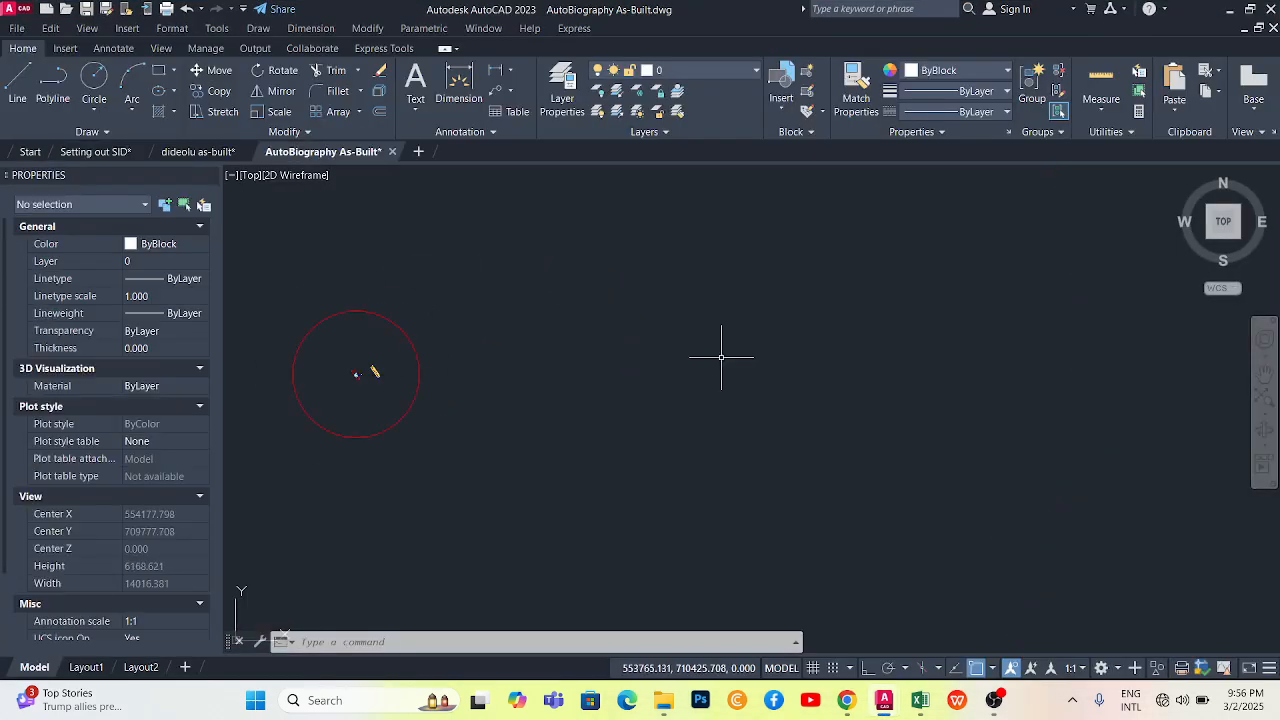
key(ctrl+v)
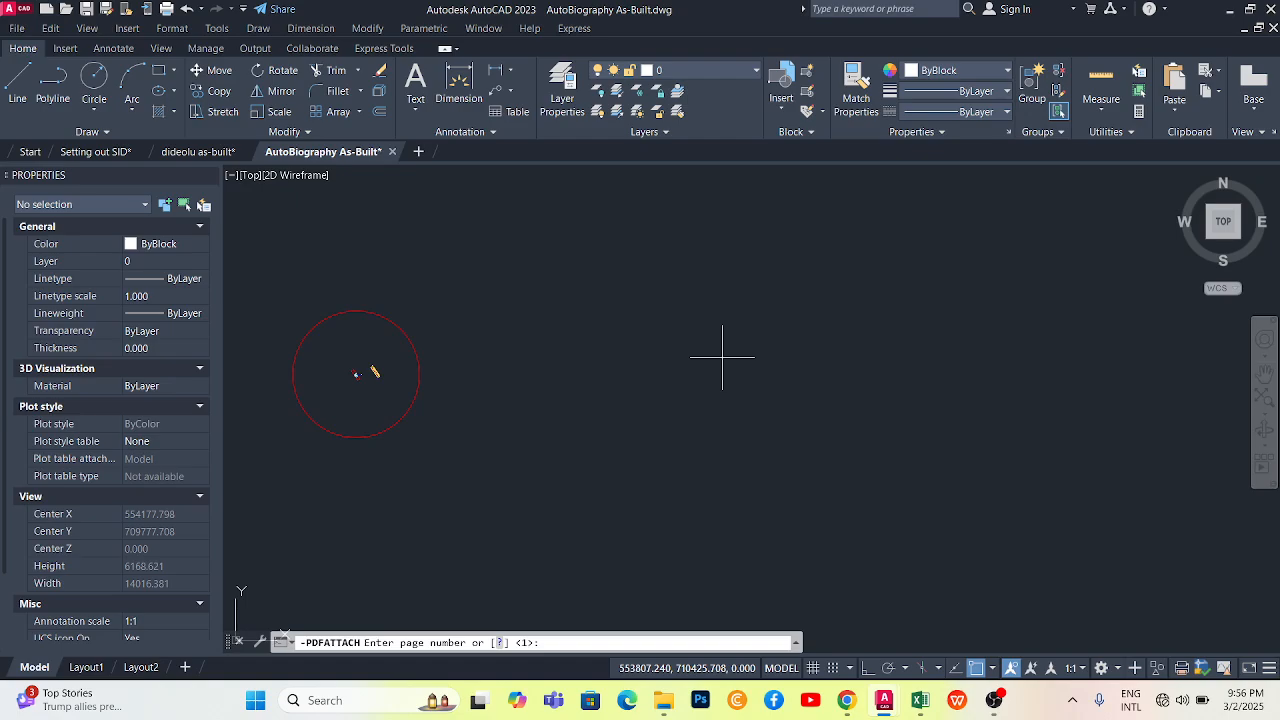
scroll(641, 460, down, 4)
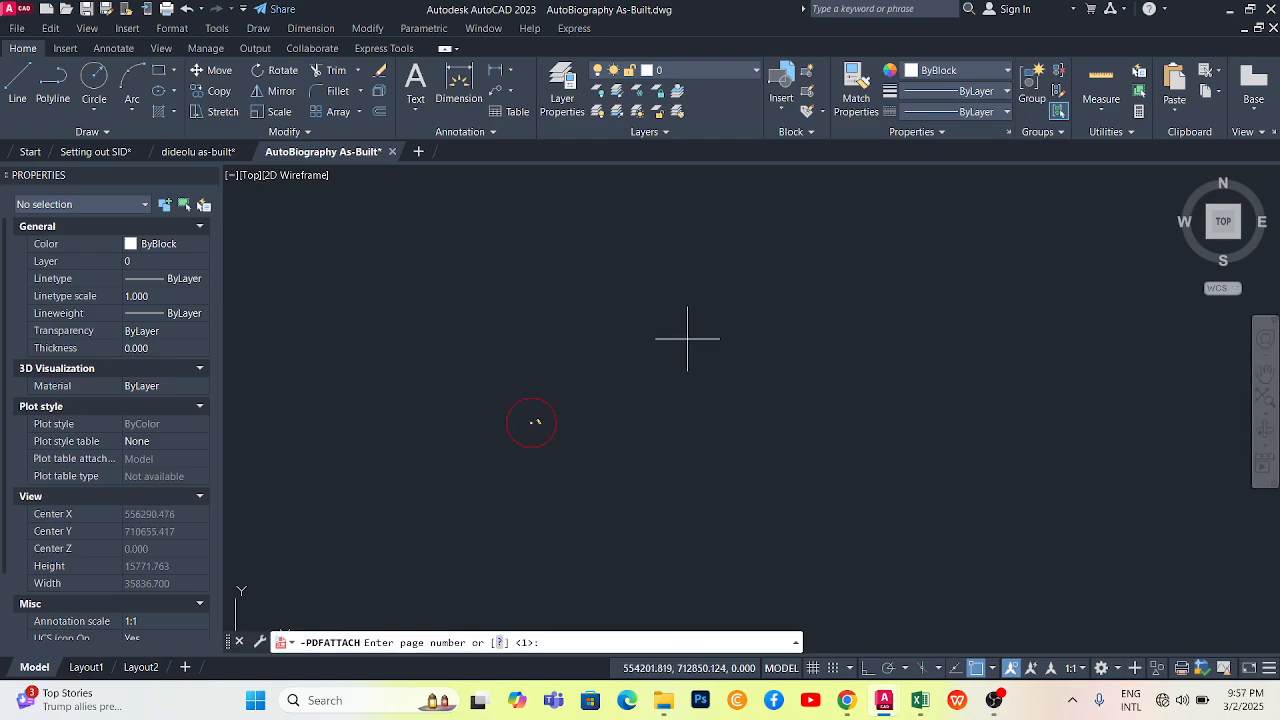
key(Return)
click(709, 286)
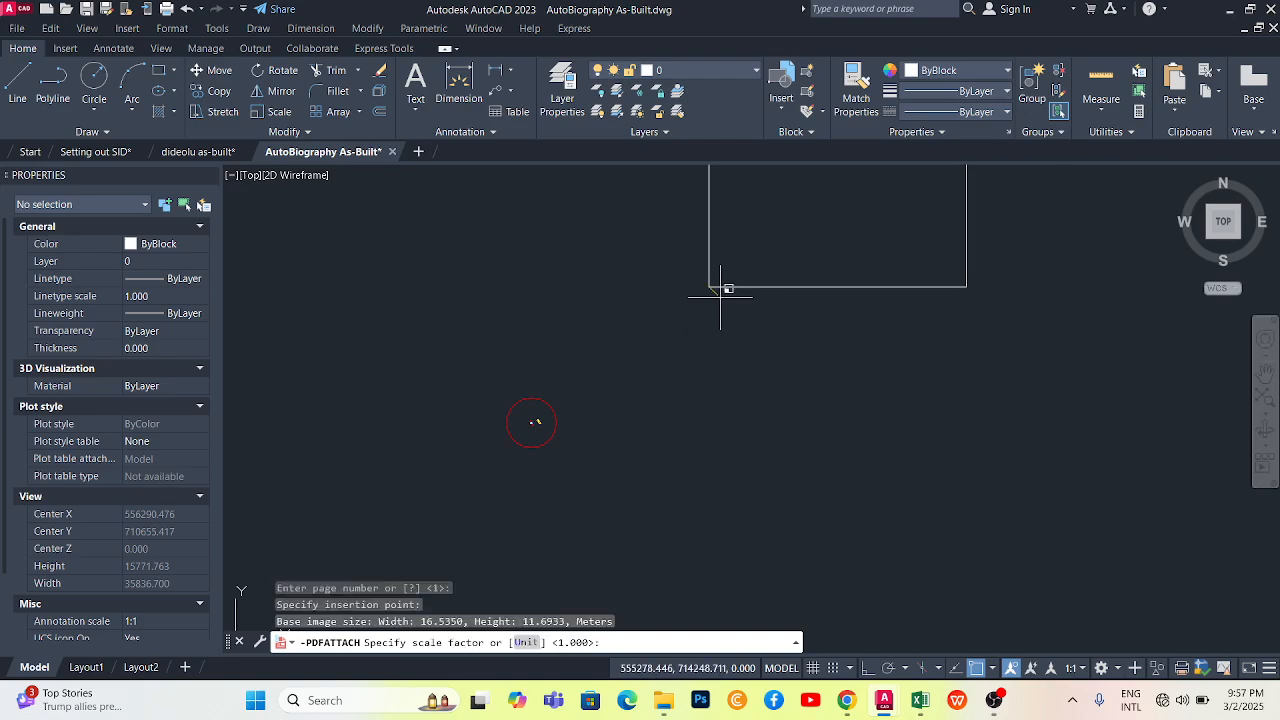
Accept a scale factor of 1 for the attached PDF, turn on Ortho and orient the sheet upright
key(Return)
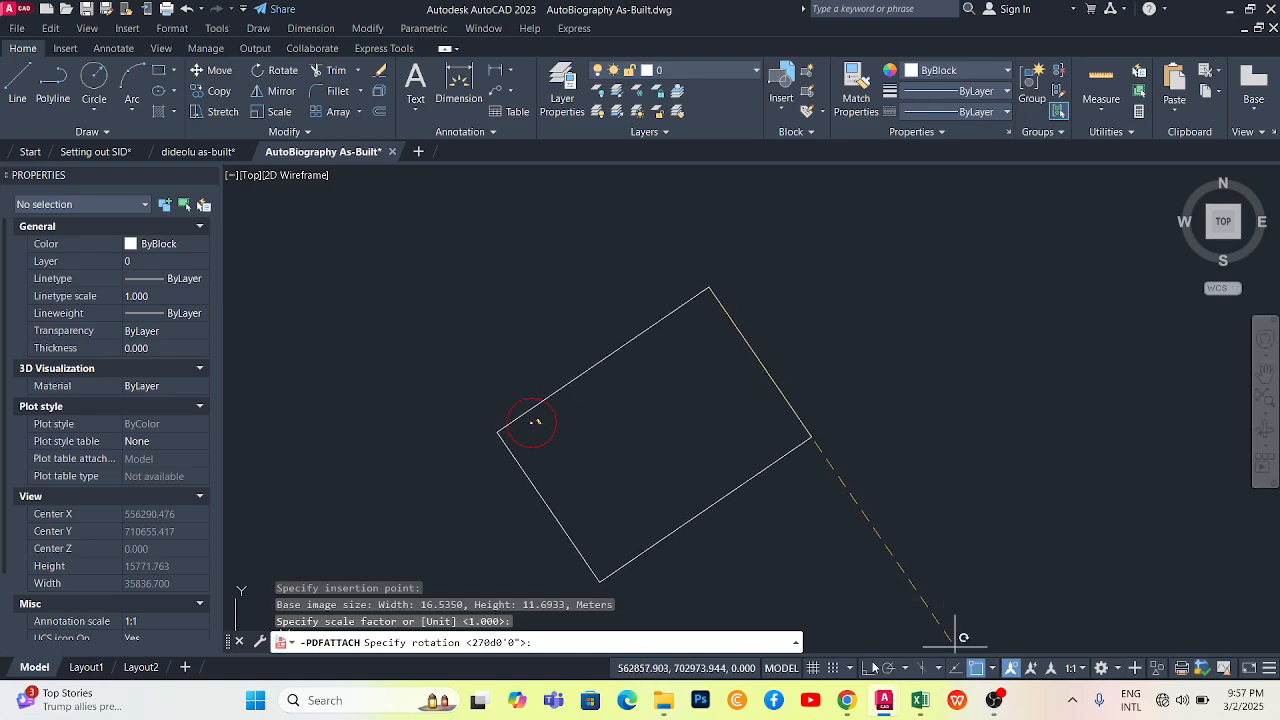
click(869, 667)
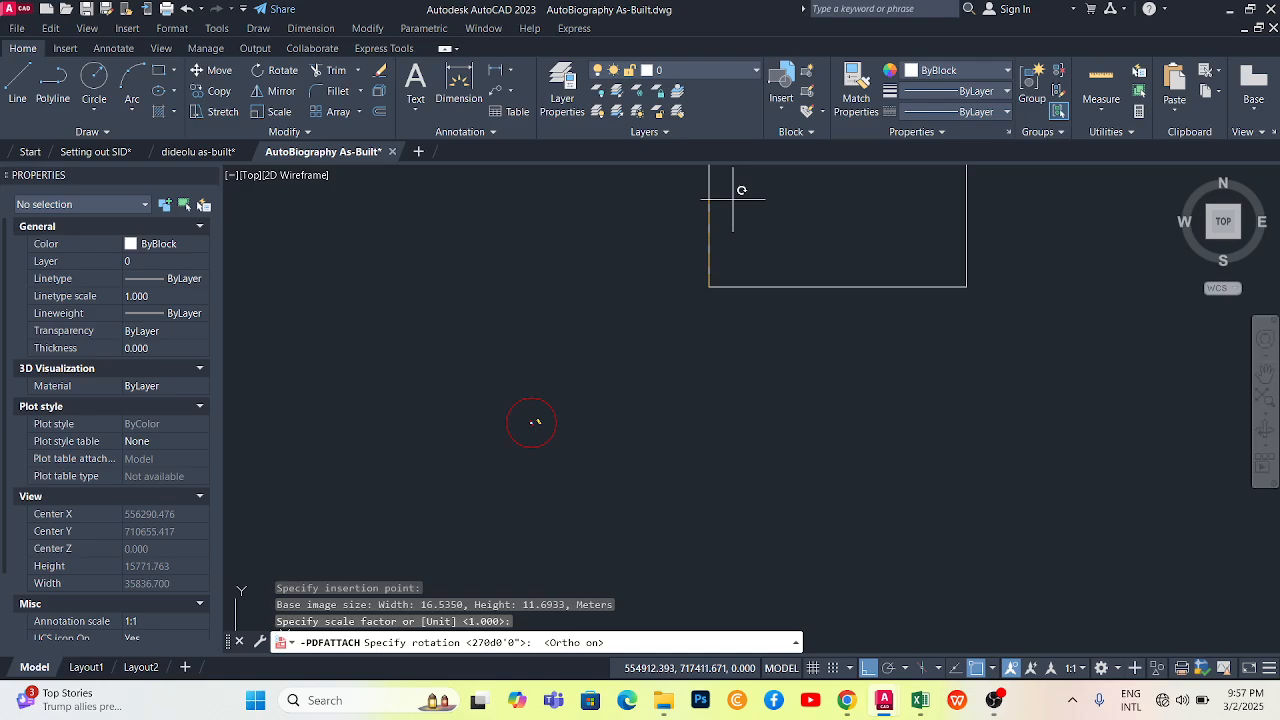
click(733, 199)
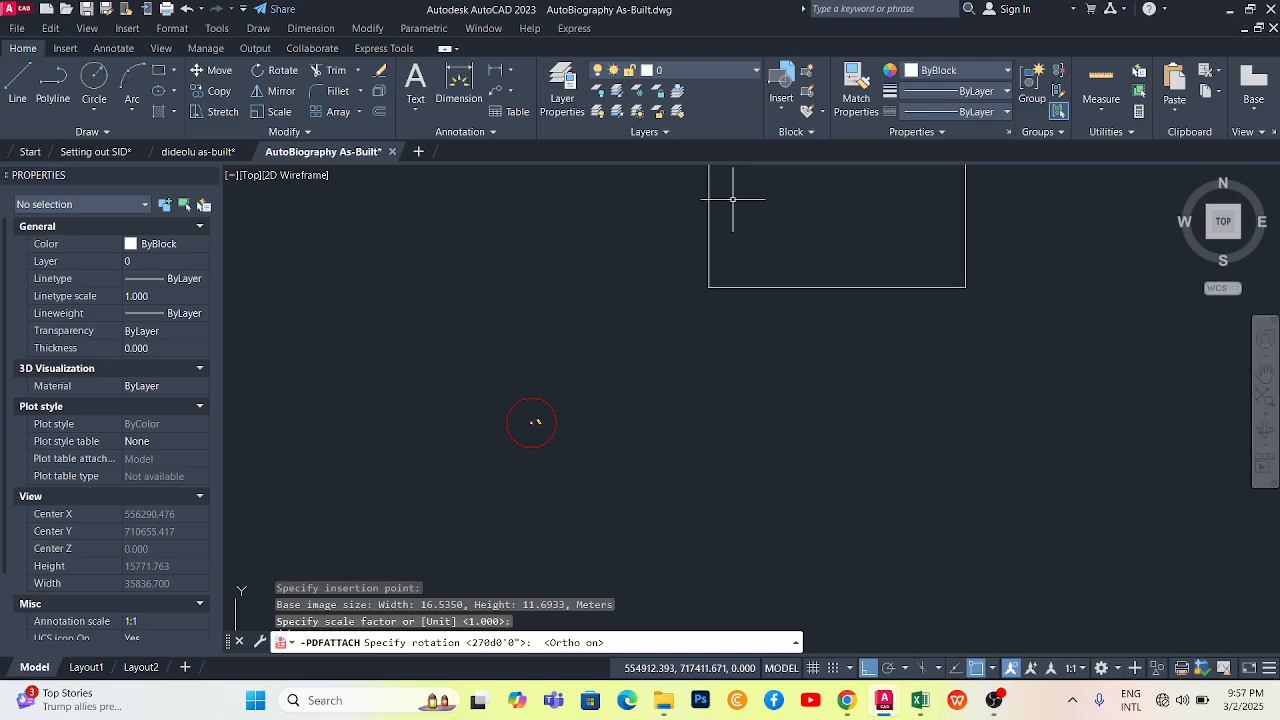
Examine the attached 3rd, 5th and 7th floors plan with its gridlines and walls, and end the PDF attach command
scroll(665, 361, down, 2)
scroll(613, 386, up, 12)
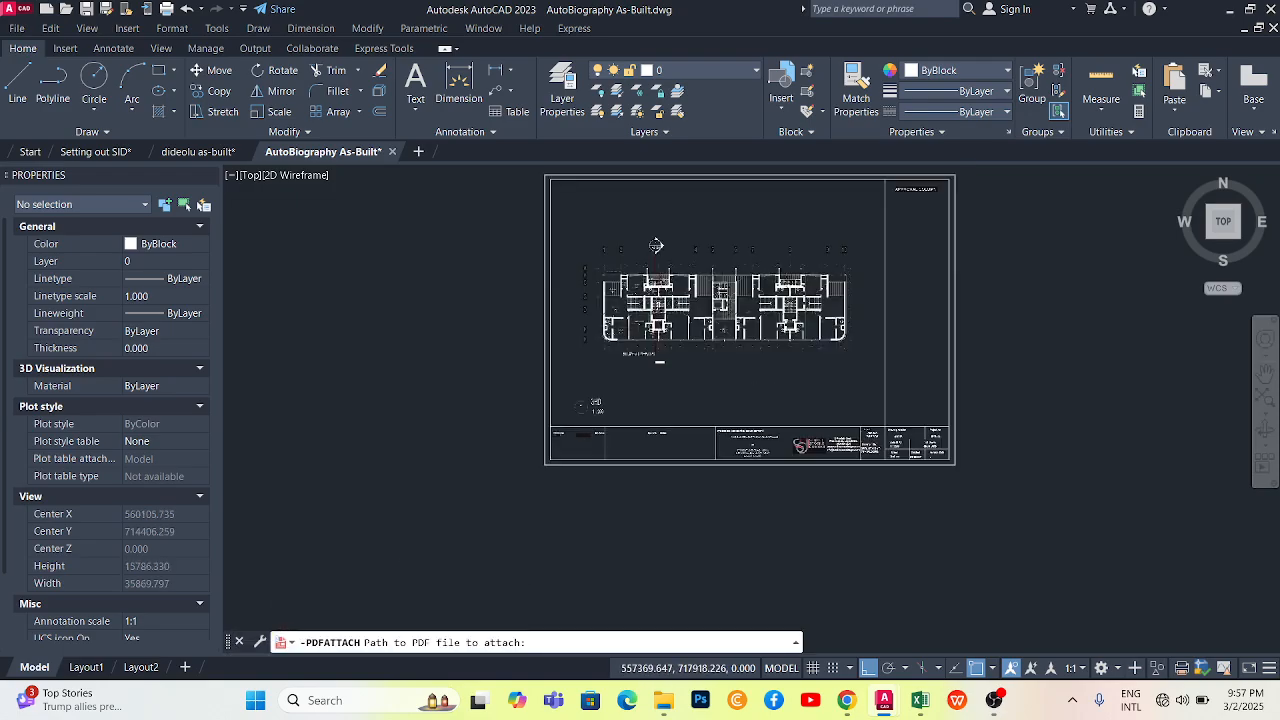
scroll(500, 386, down, 6)
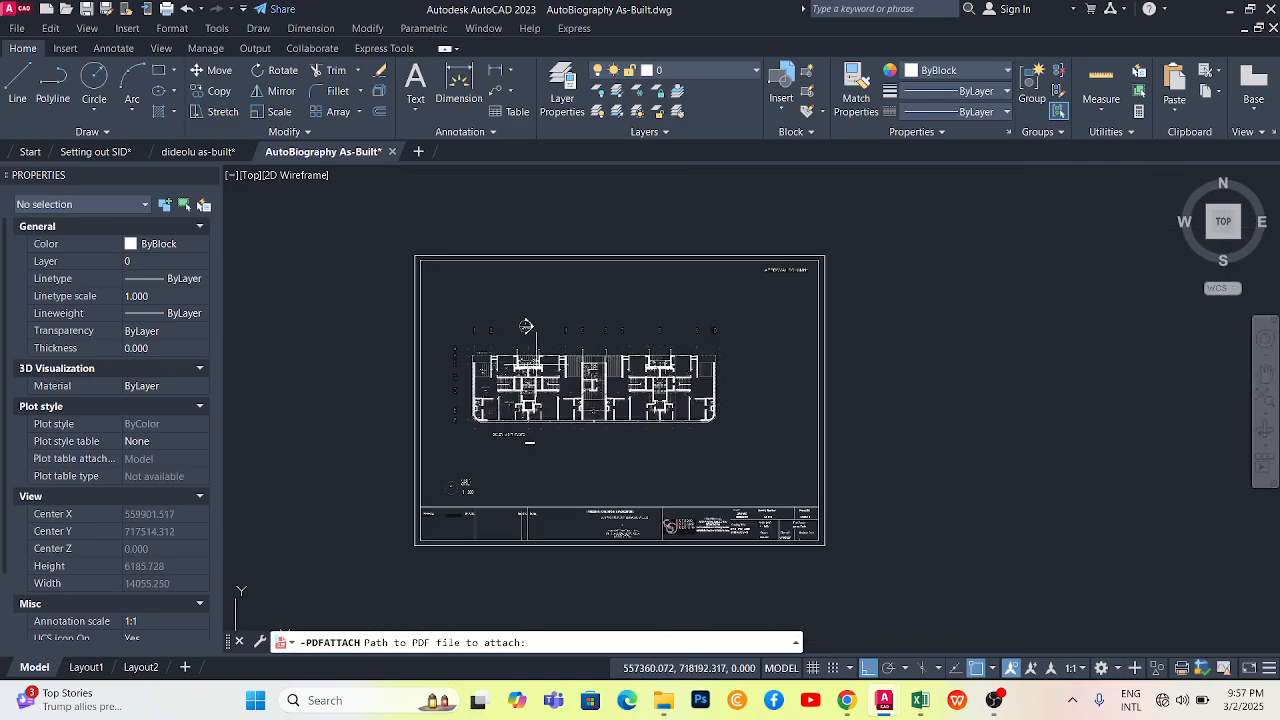
scroll(527, 366, up, 4)
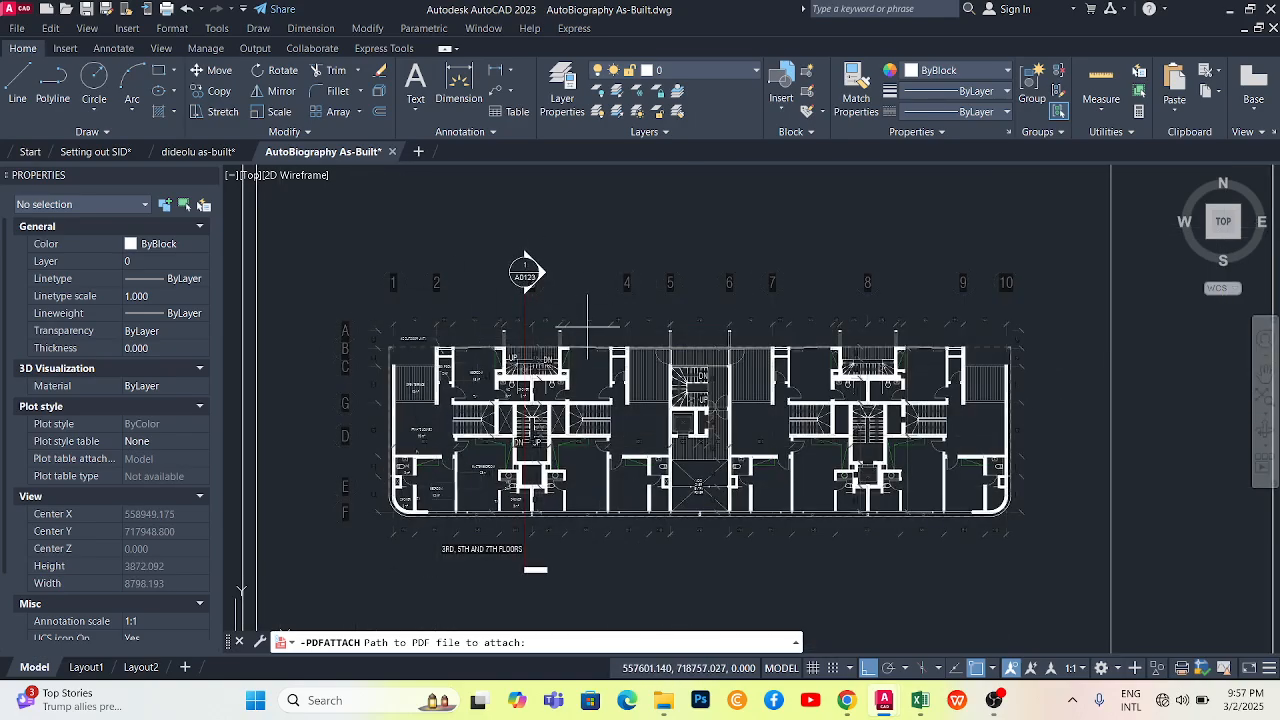
scroll(627, 320, down, 2)
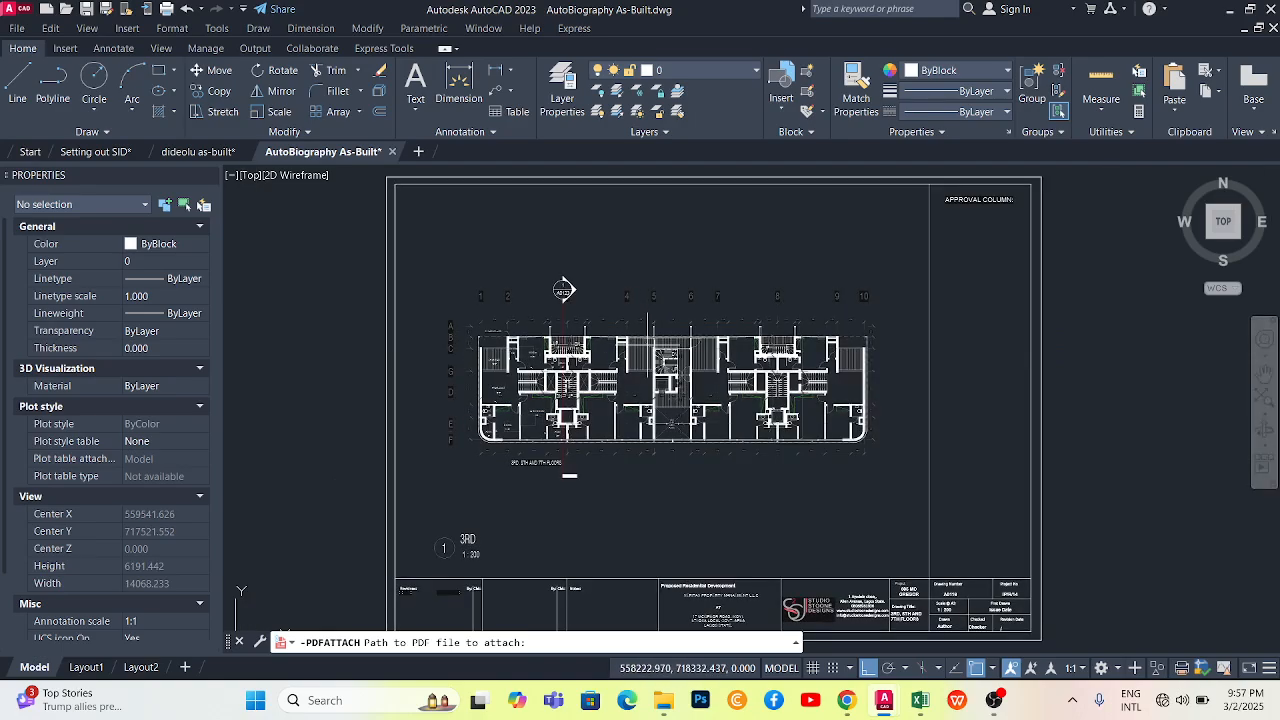
scroll(510, 339, up, 3)
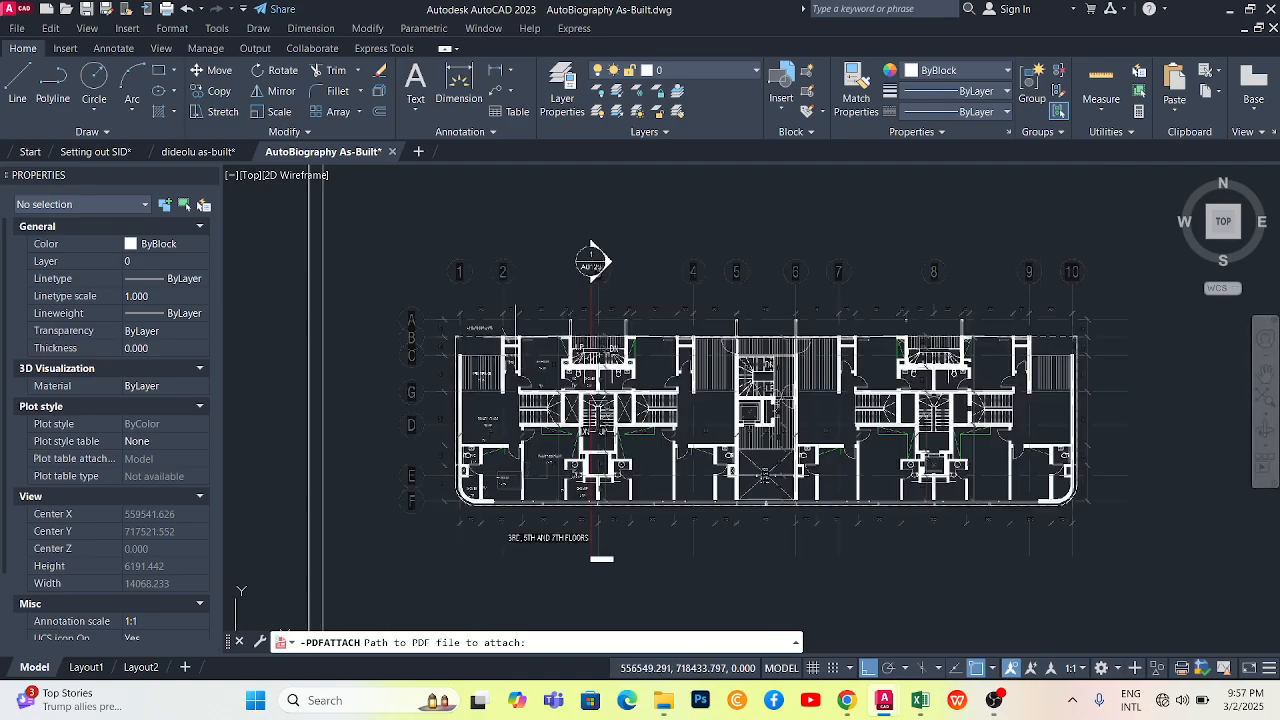
scroll(675, 365, down, 3)
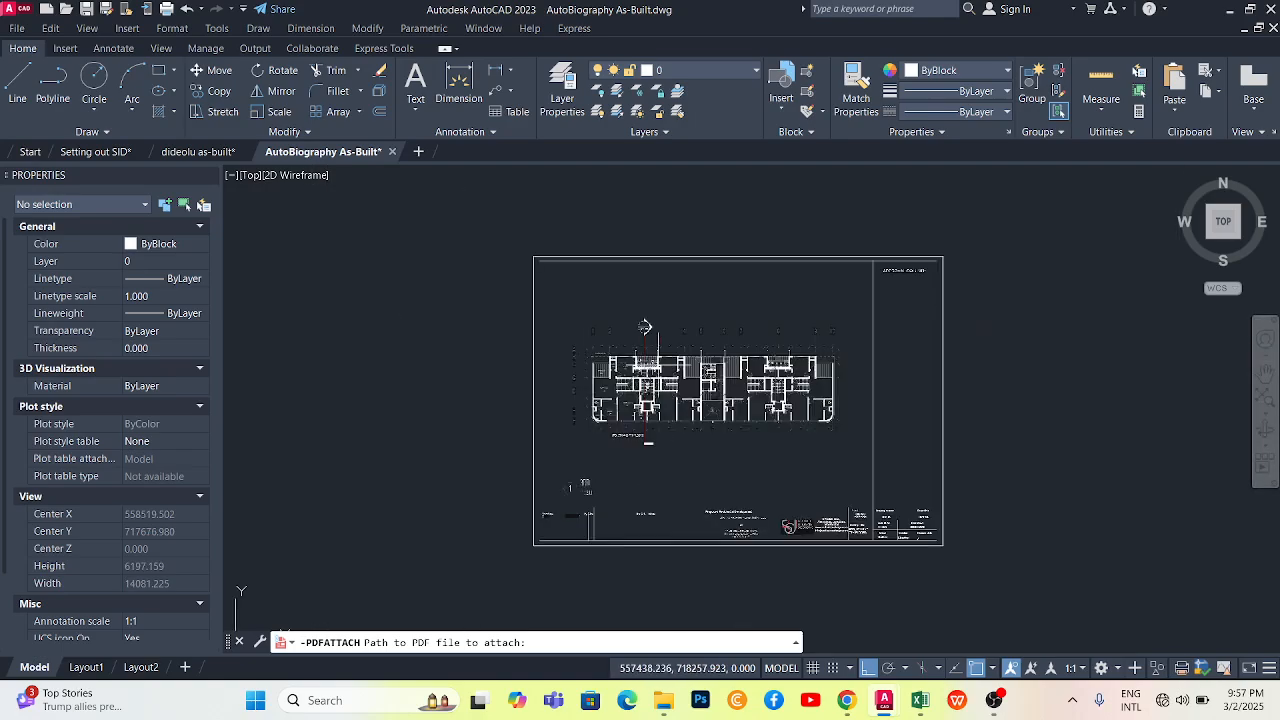
scroll(720, 408, up, 5)
scroll(583, 366, down, 5)
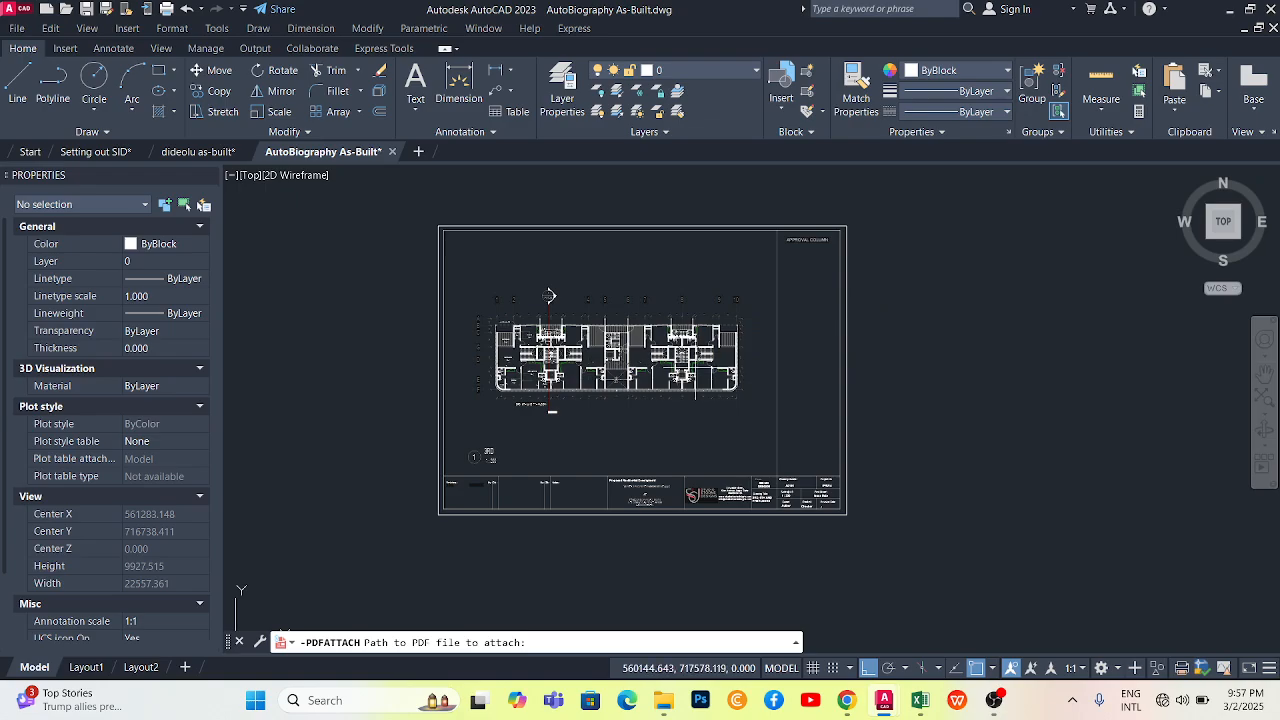
key(Escape)
key(Escape)
key(Escape)
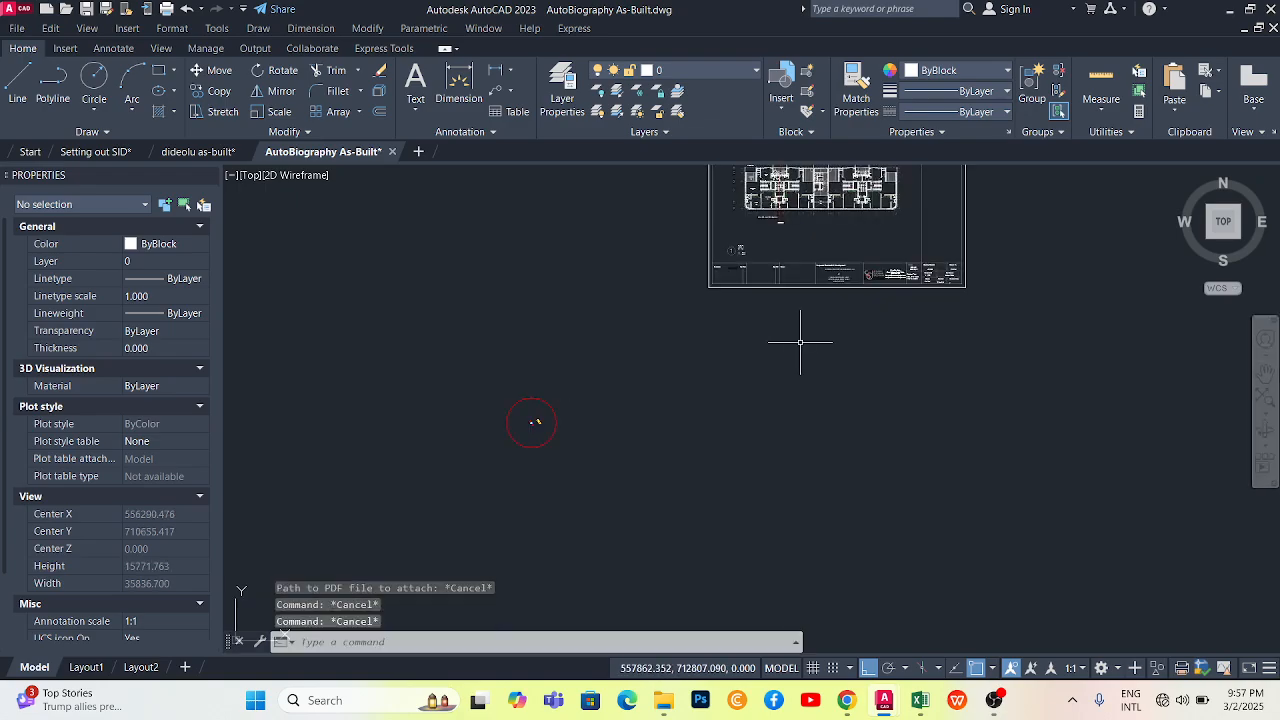
Rotate the attached PDF plan sheet 180 degrees about its upper-right corner with Ortho on, turning it upside down
scroll(713, 336, up, 5)
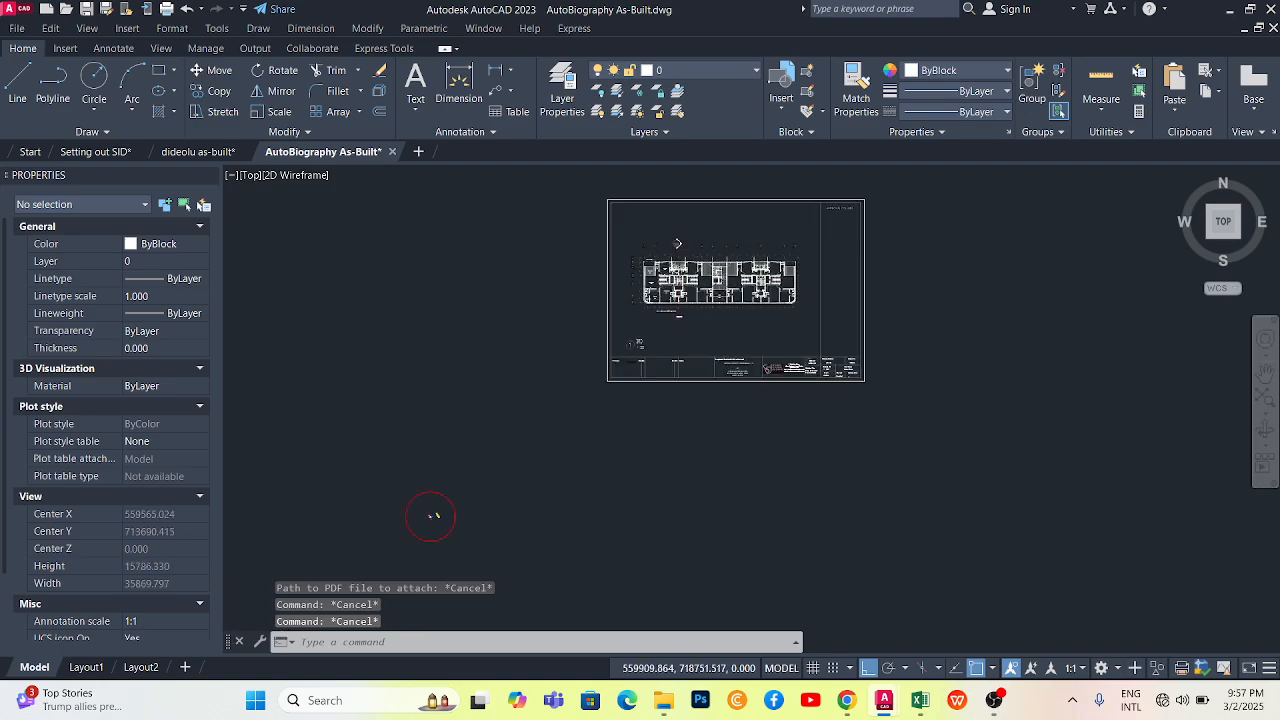
scroll(743, 279, down, 5)
click(889, 234)
click(787, 320)
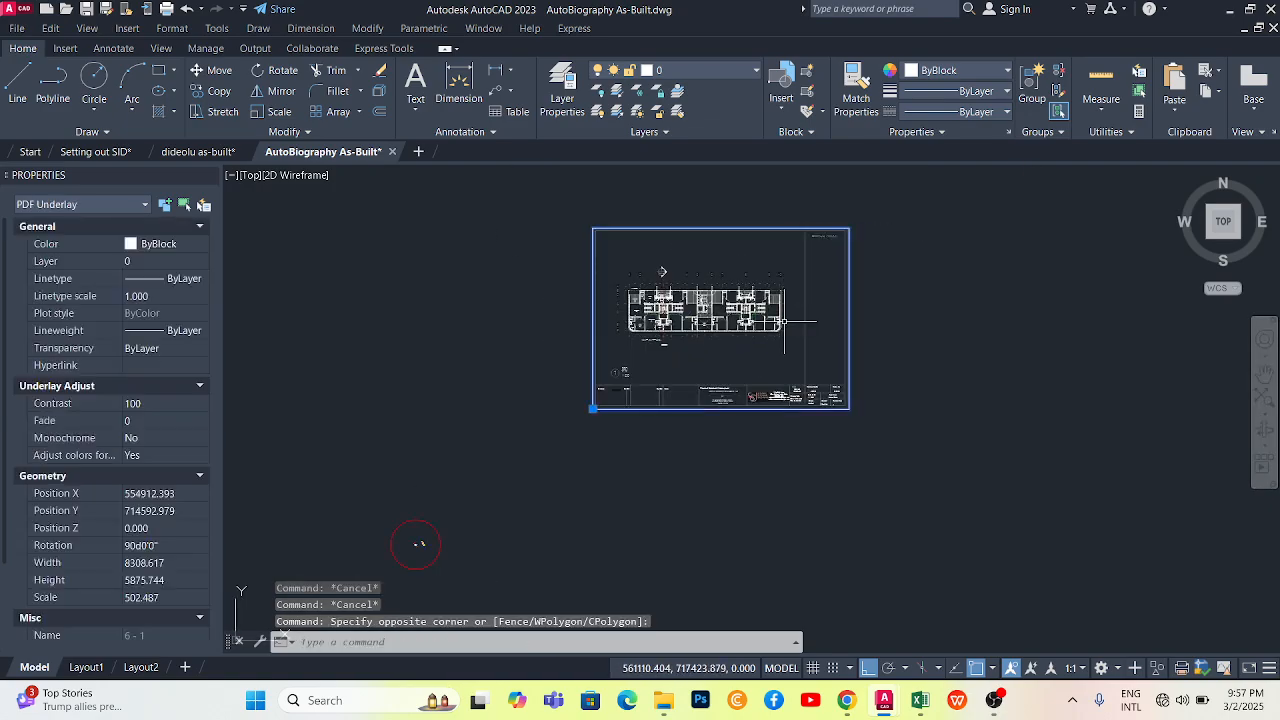
click(22, 48)
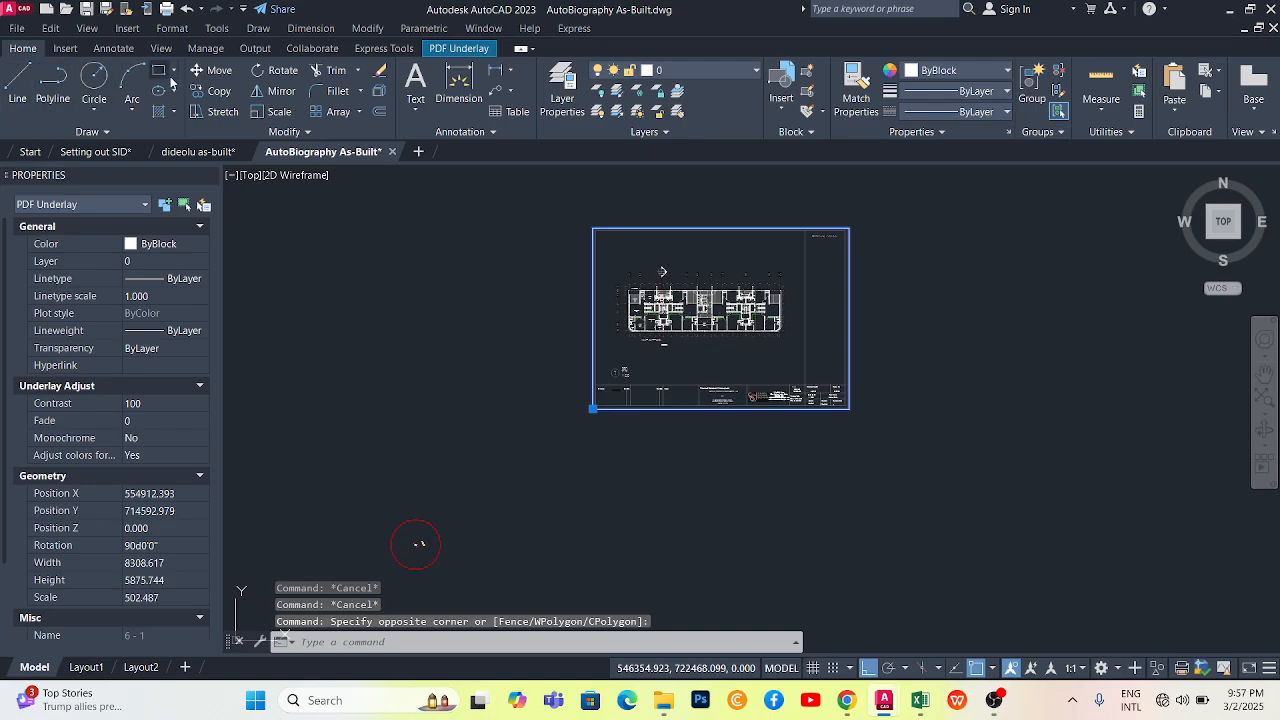
click(262, 72)
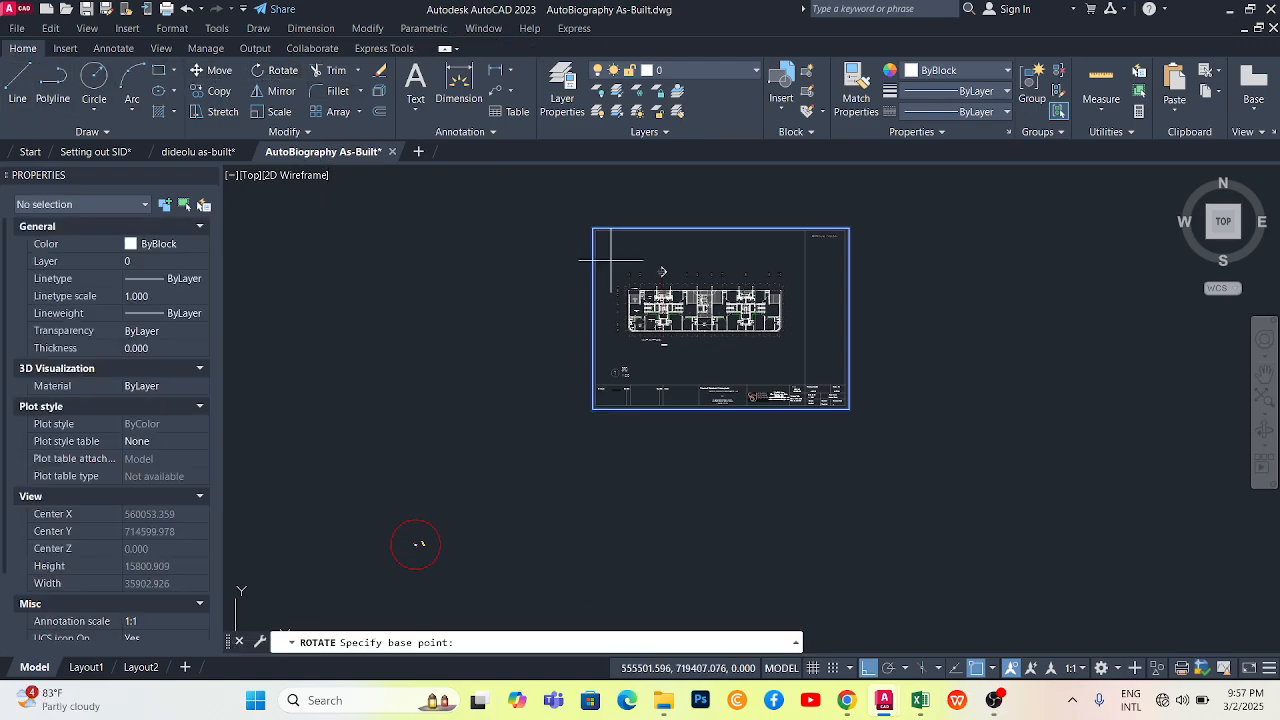
scroll(690, 410, down, 4)
scroll(737, 331, up, 4)
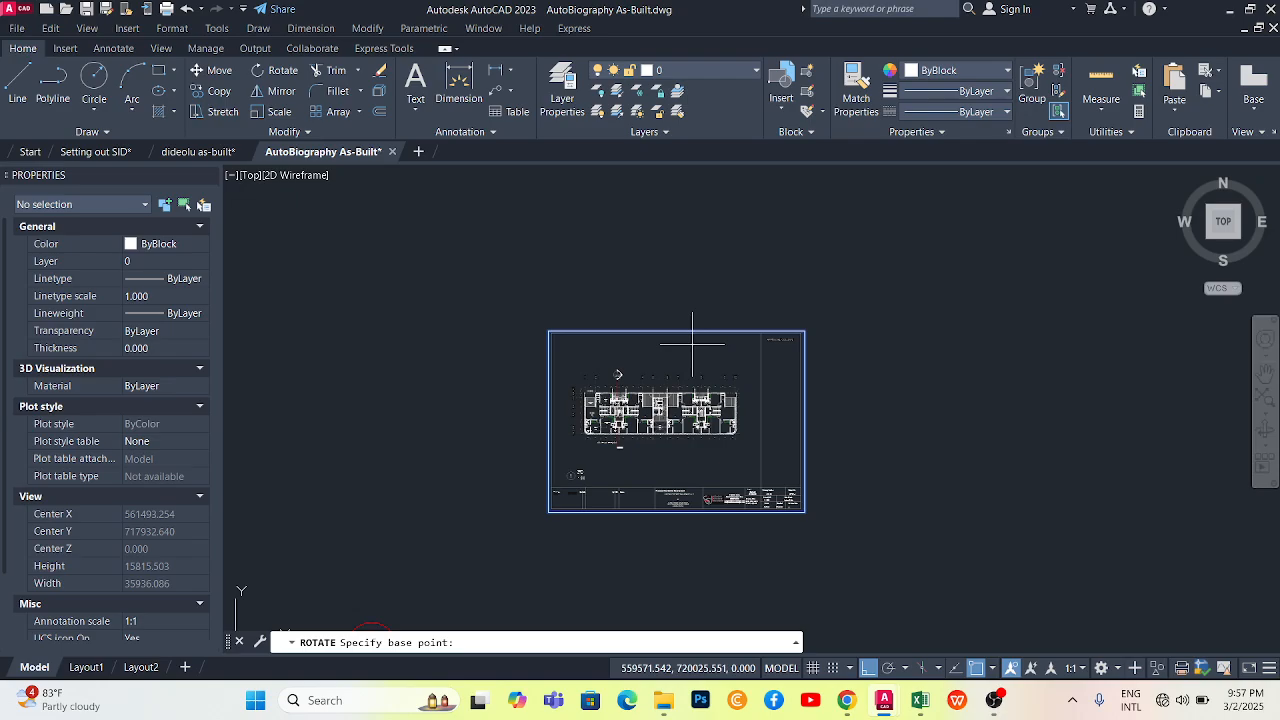
click(805, 331)
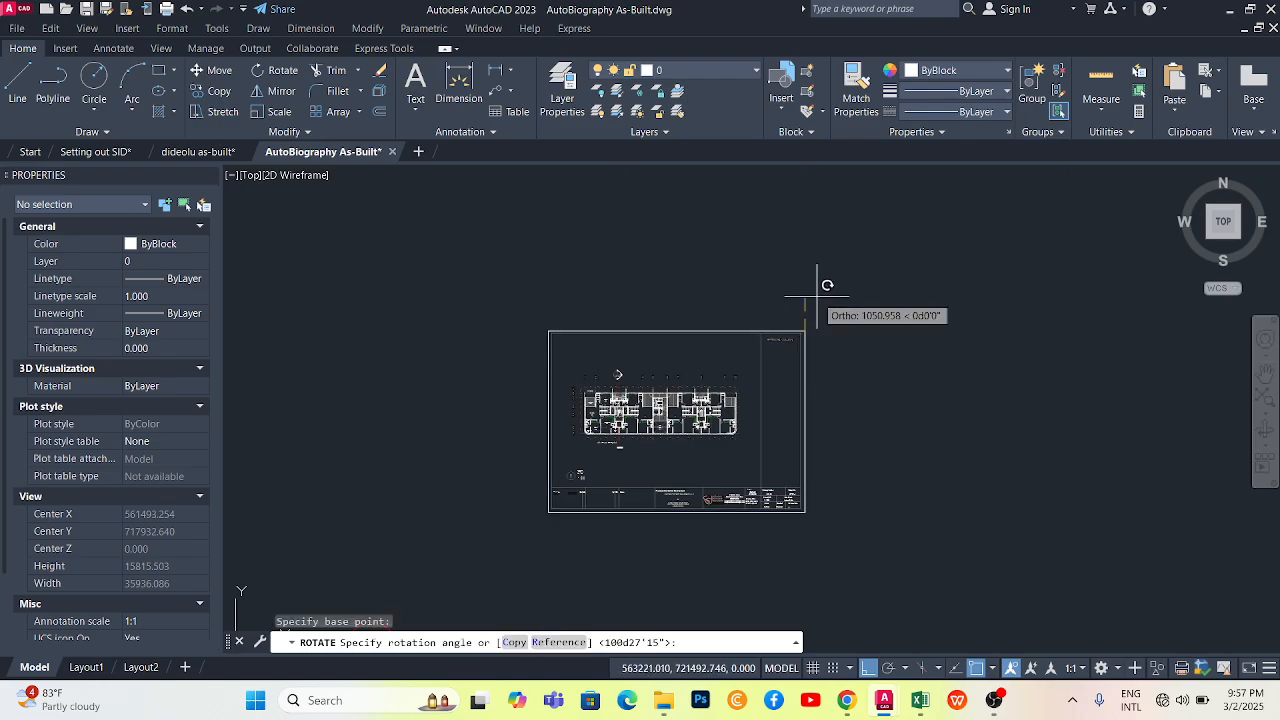
click(938, 541)
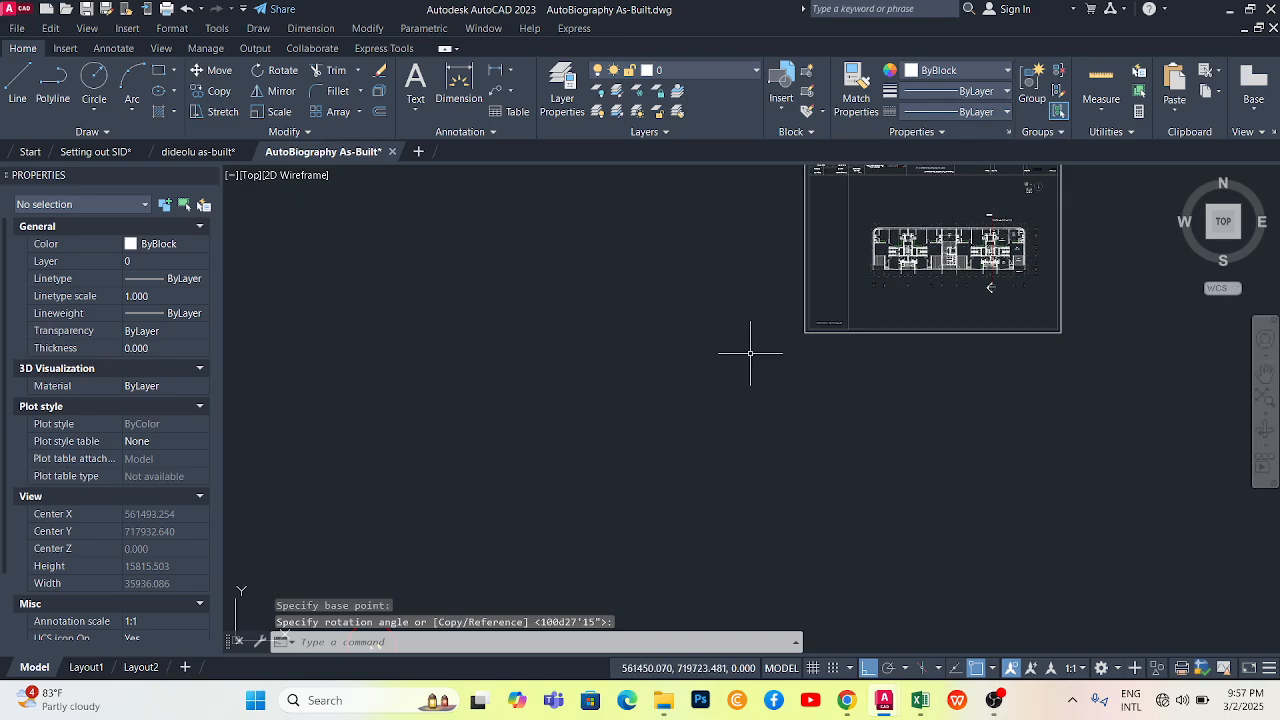
Copy the upside-down PDF sheet horizontally about 11,000 units to the right of the original and end the Copy command
scroll(965, 230, up, 5)
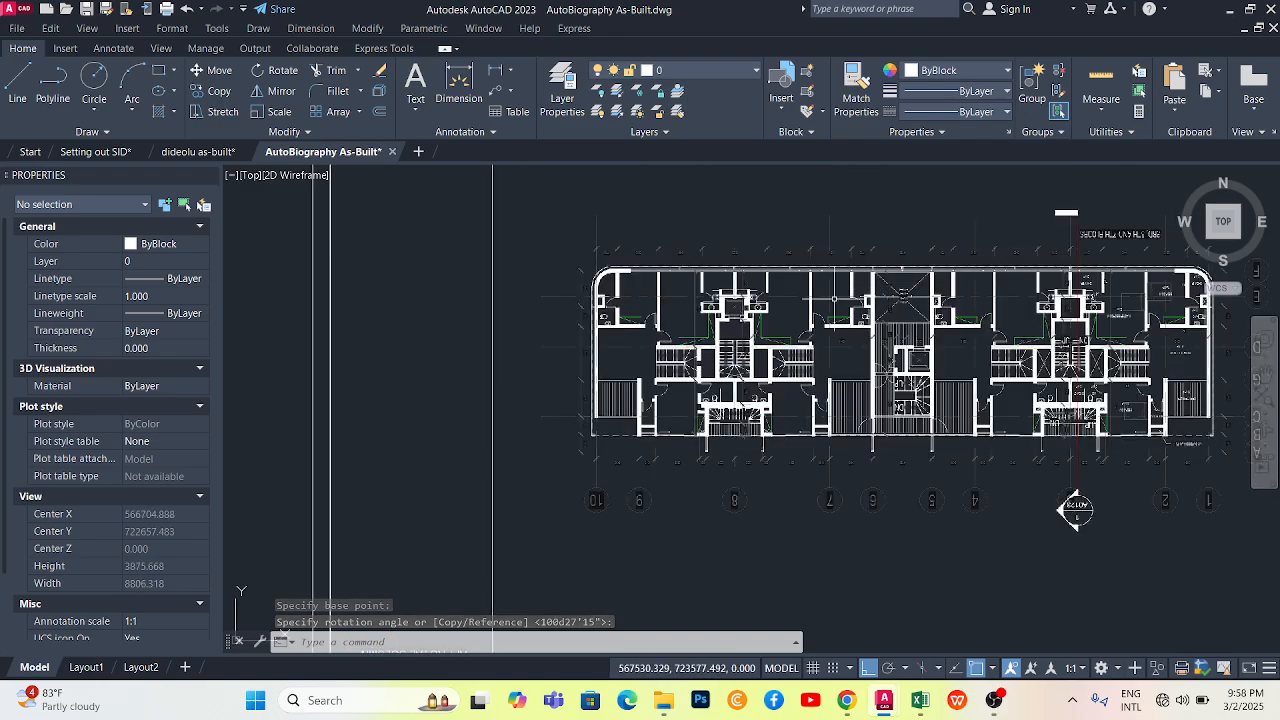
scroll(648, 328, down, 4)
click(799, 265)
click(715, 321)
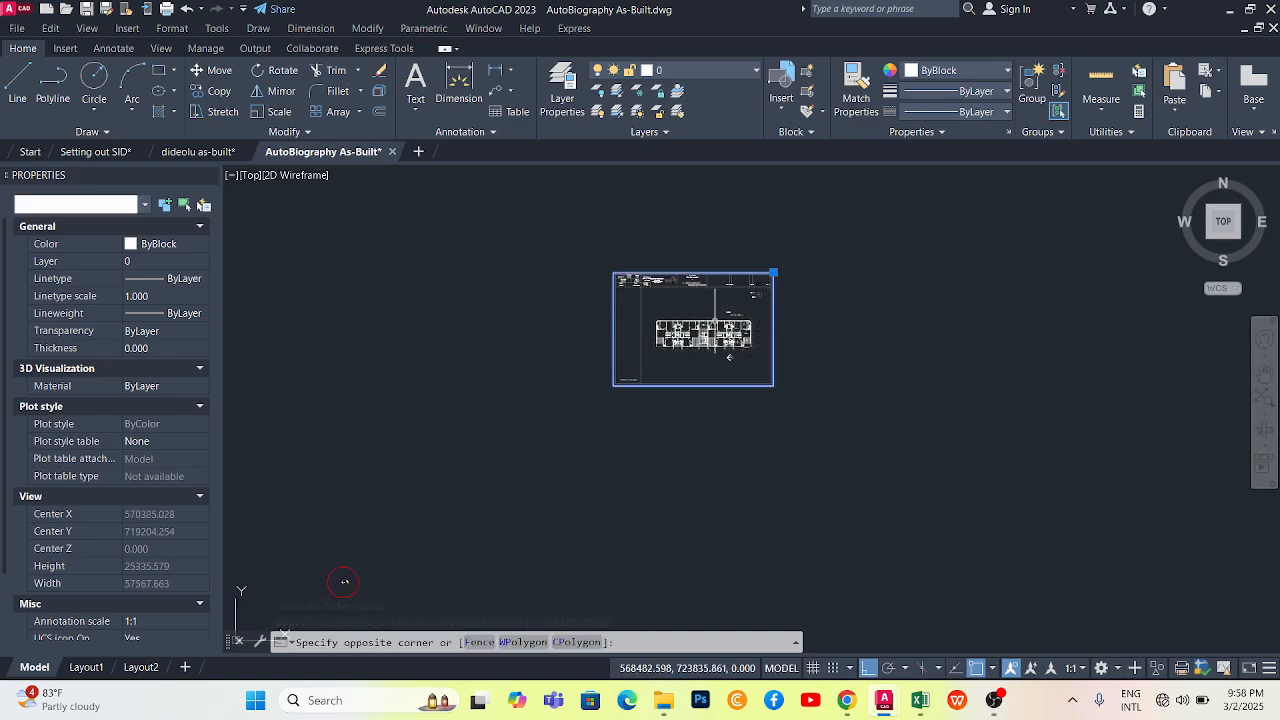
click(344, 581)
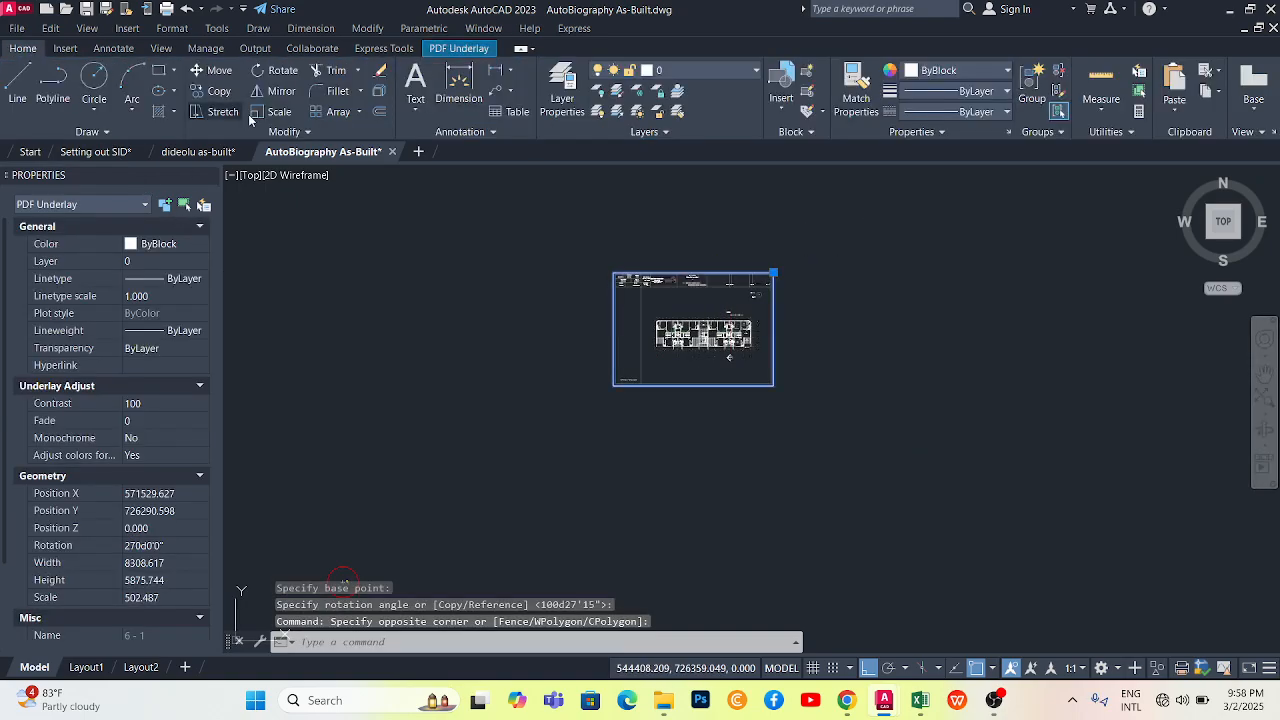
click(212, 91)
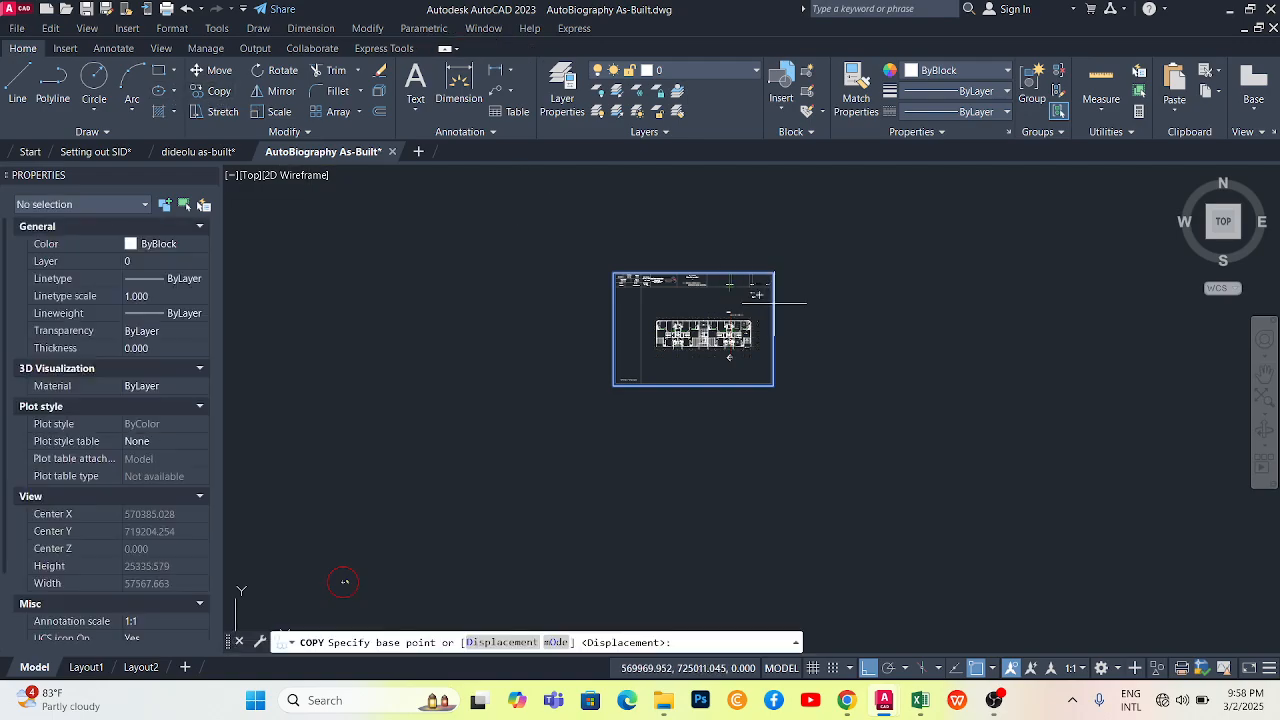
scroll(770, 300, up, 2)
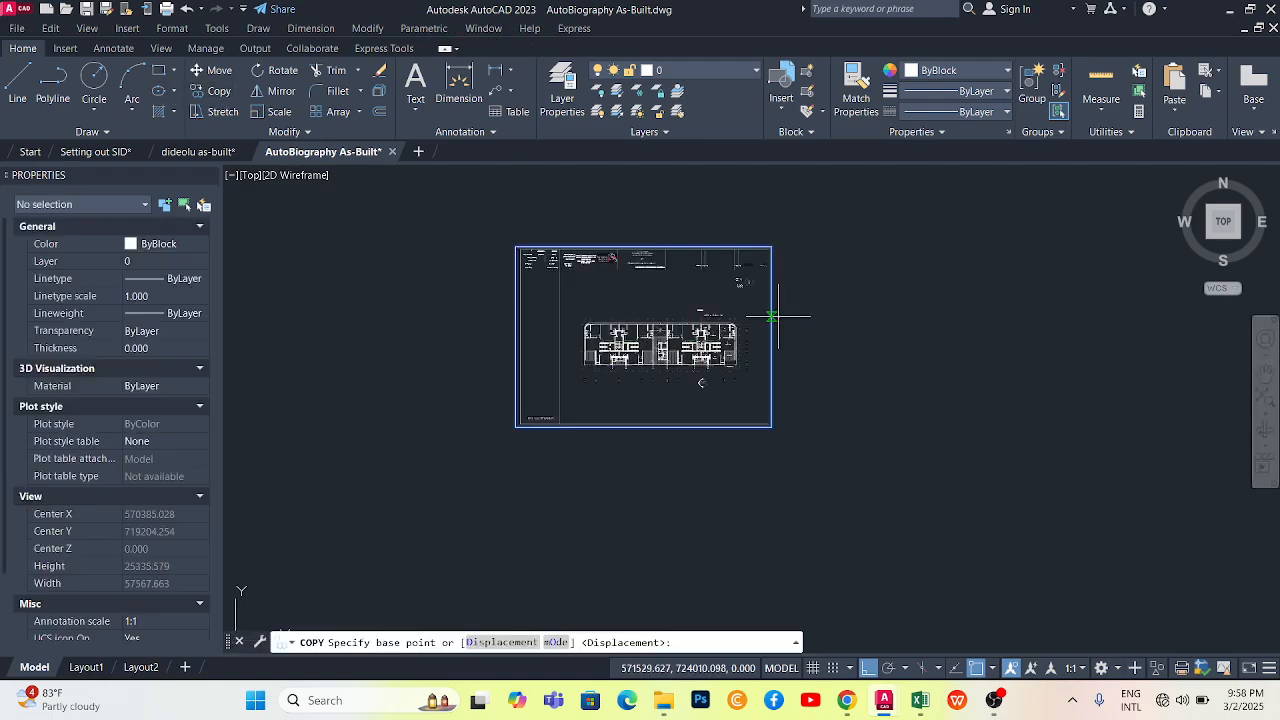
click(621, 491)
scroll(621, 491, down, 5)
scroll(650, 495, up, 3)
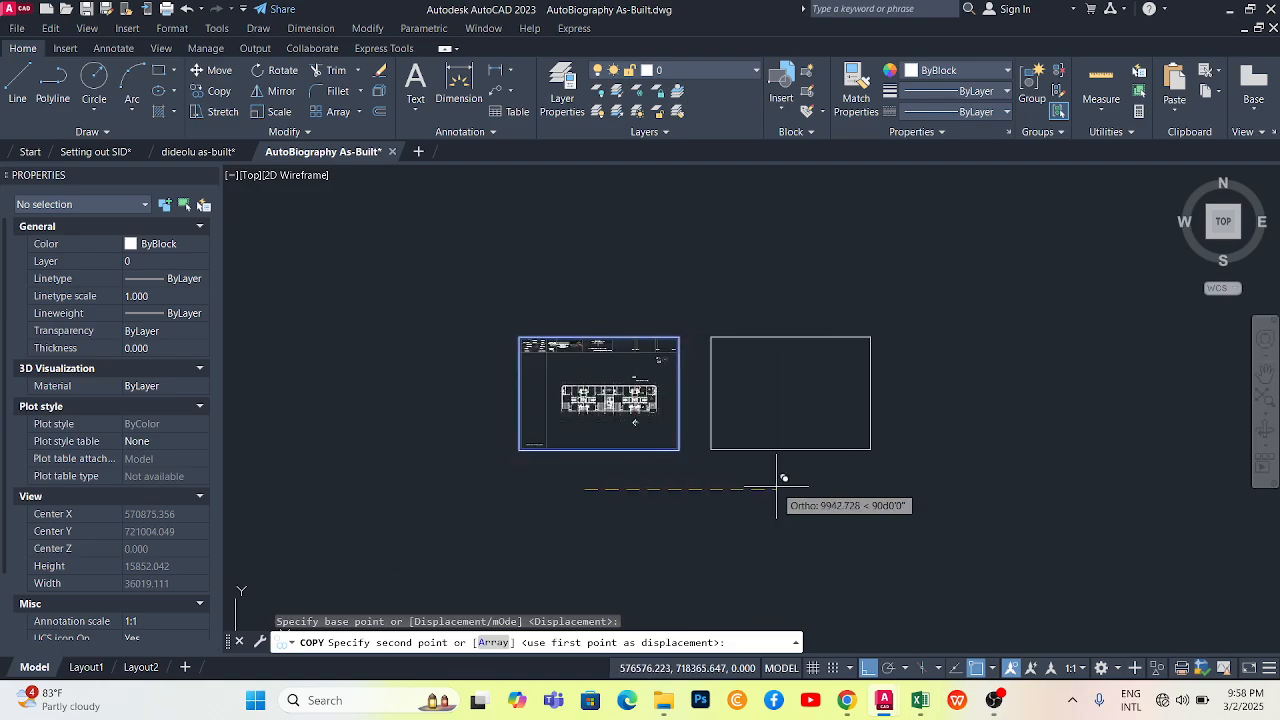
click(798, 489)
key(Escape)
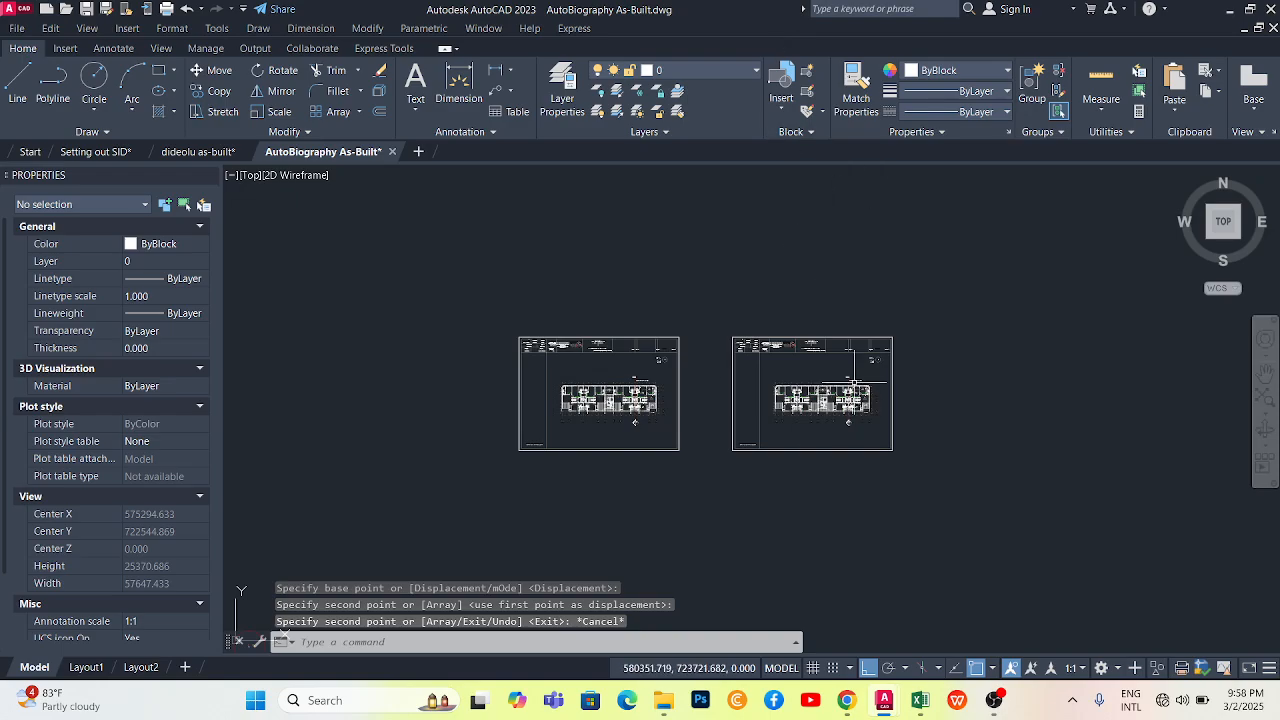
Rotate the copied PDF sheet 180 degrees about its upper-right corner so its text reads upright
scroll(759, 410, up, 2)
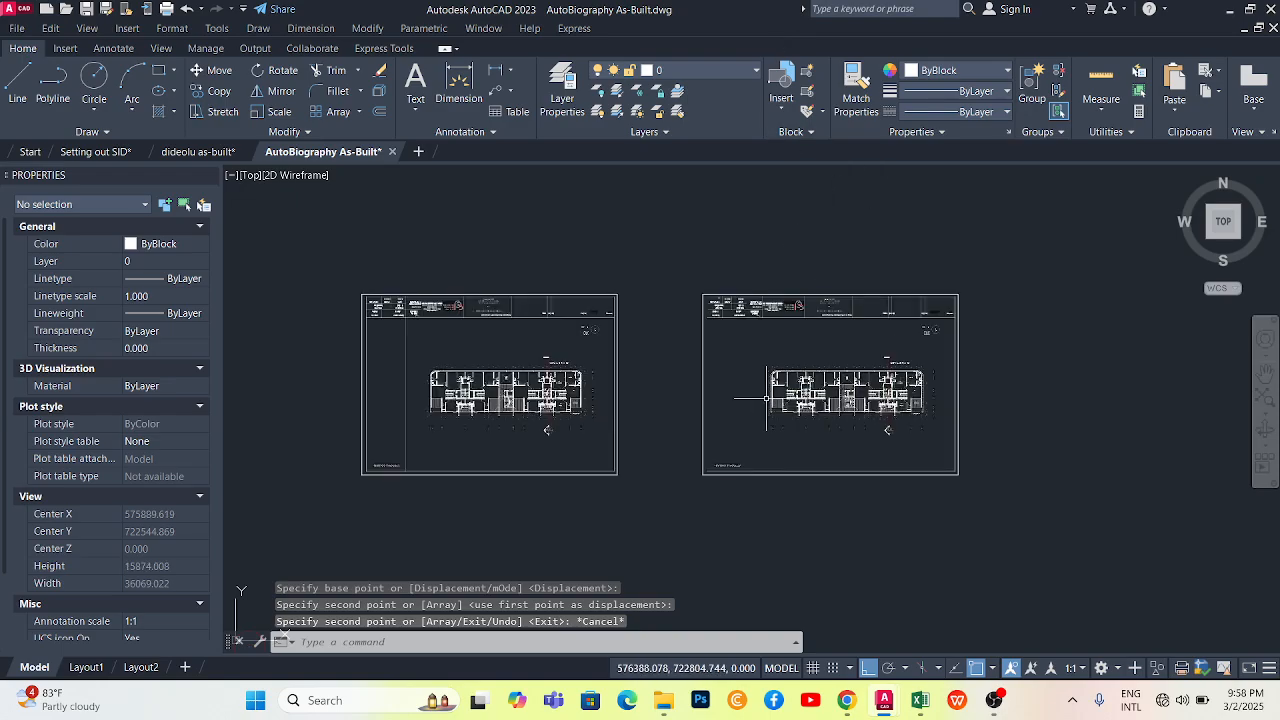
click(958, 294)
click(889, 362)
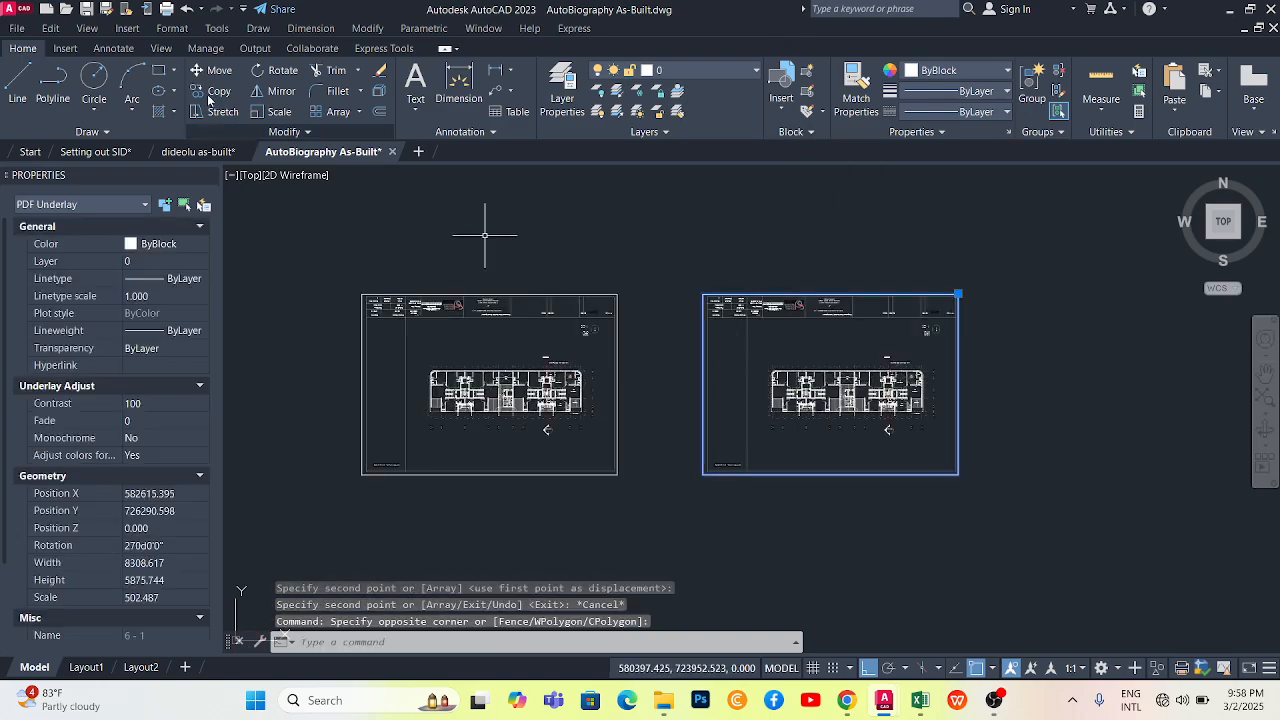
click(35, 54)
click(274, 70)
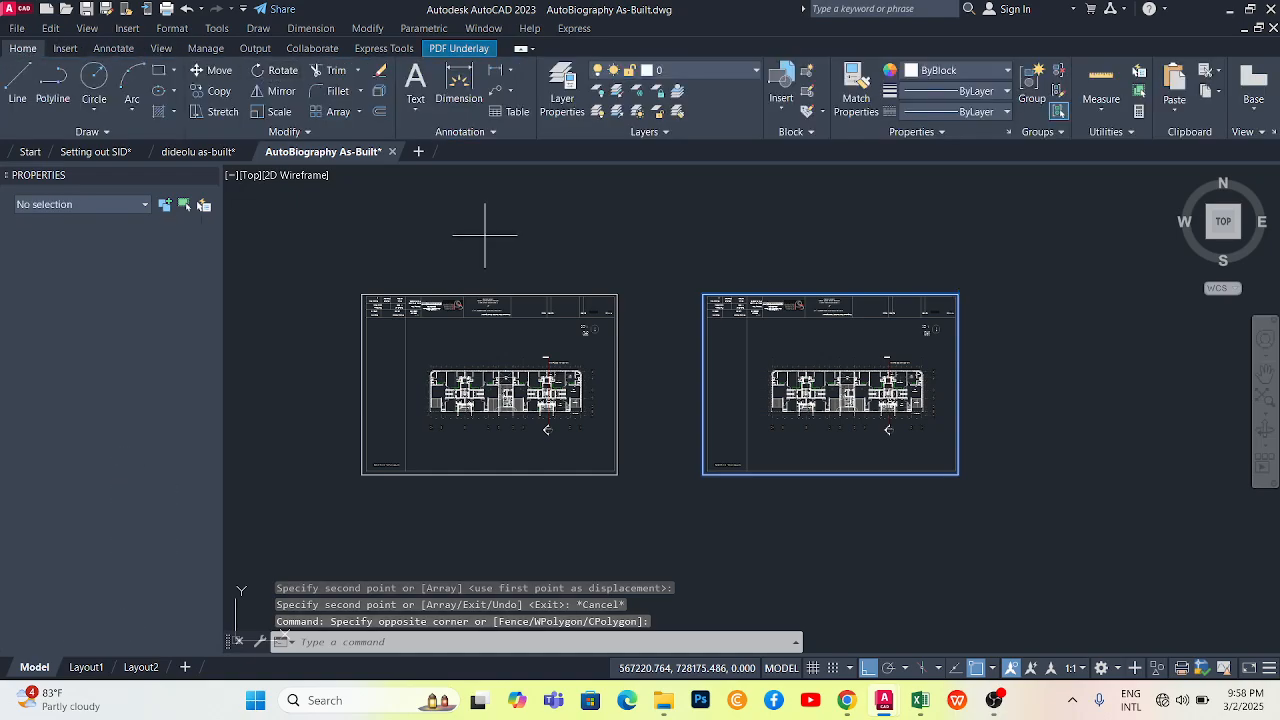
click(958, 294)
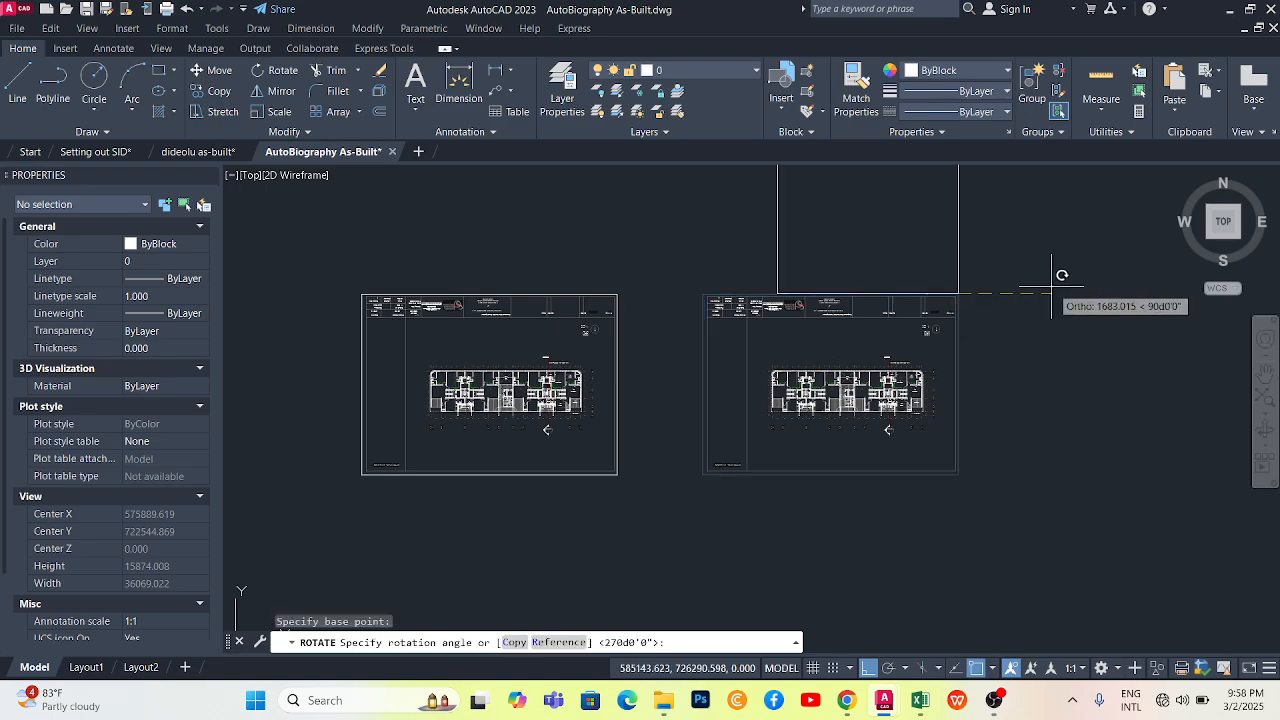
click(1075, 470)
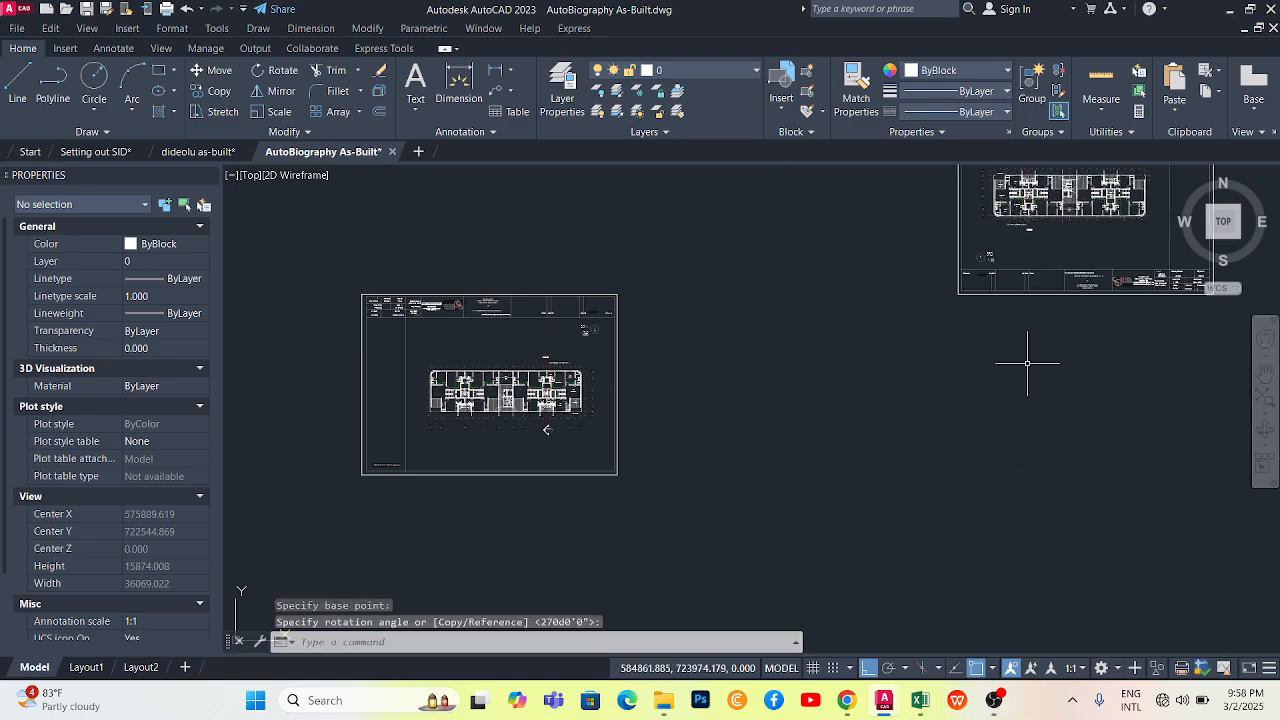
click(823, 217)
click(789, 254)
key(Escape)
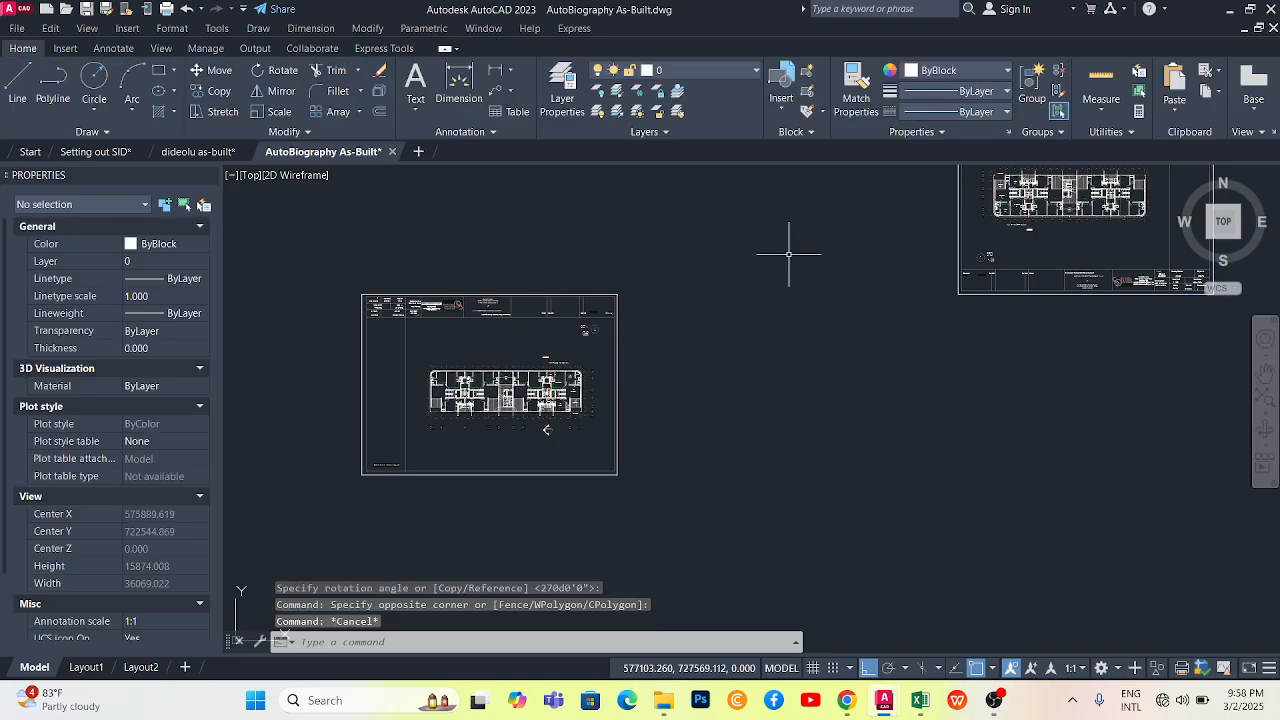
Draw a short horizontal line extending right from the lower-right corner of the upside-down sheet
text(l)
key(Return)
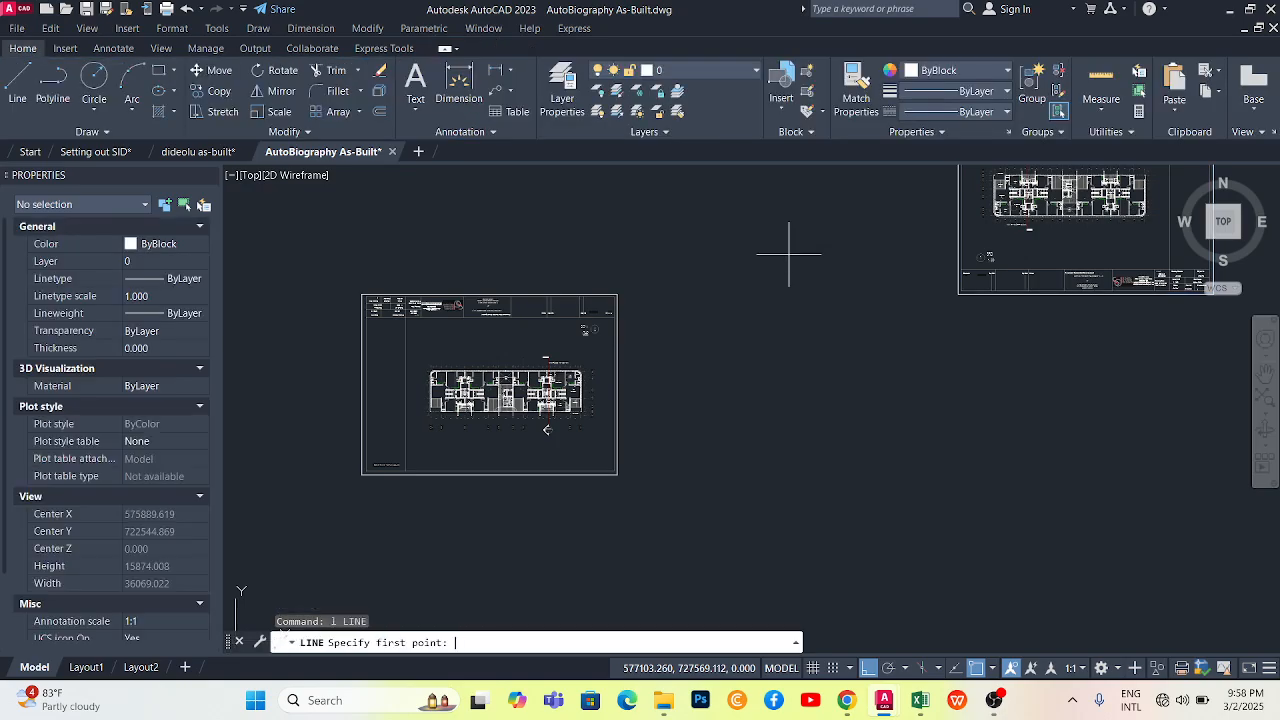
click(618, 474)
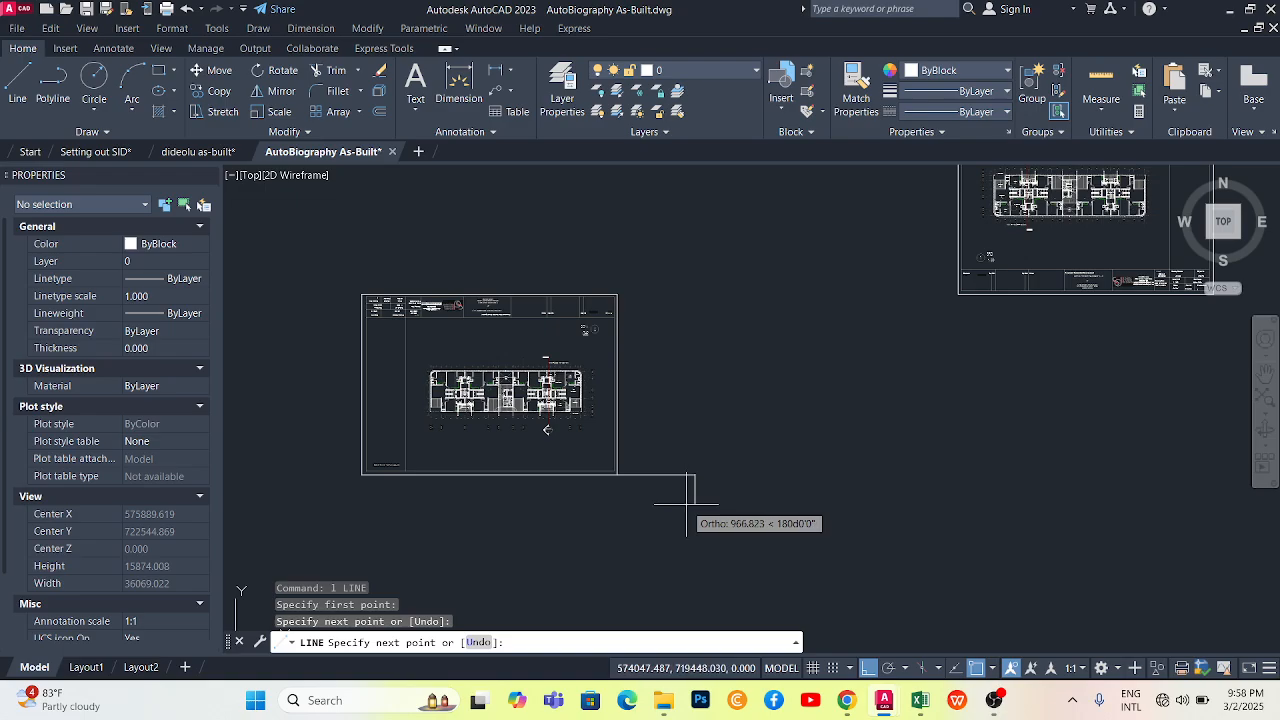
key(Escape)
Move the upright sheet by its lower-left corner onto the free end of the short horizontal line, aligning both sheets
click(1041, 362)
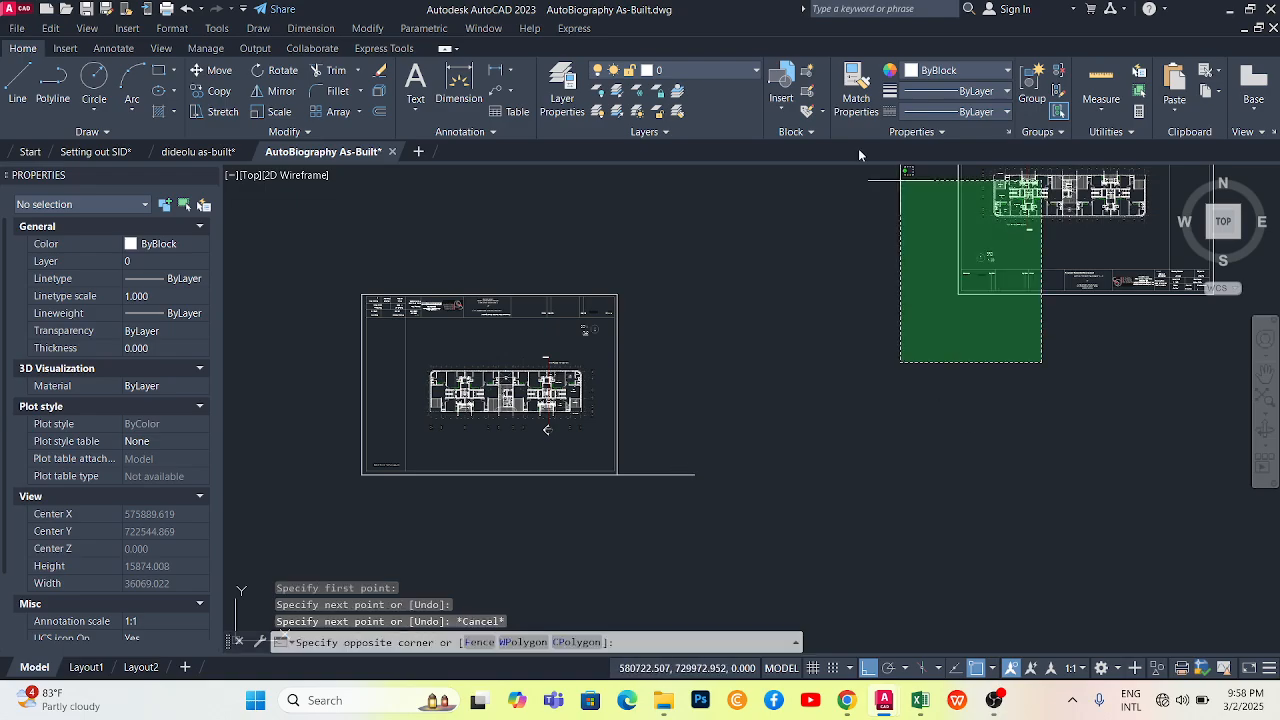
click(867, 241)
text(m)
key(Return)
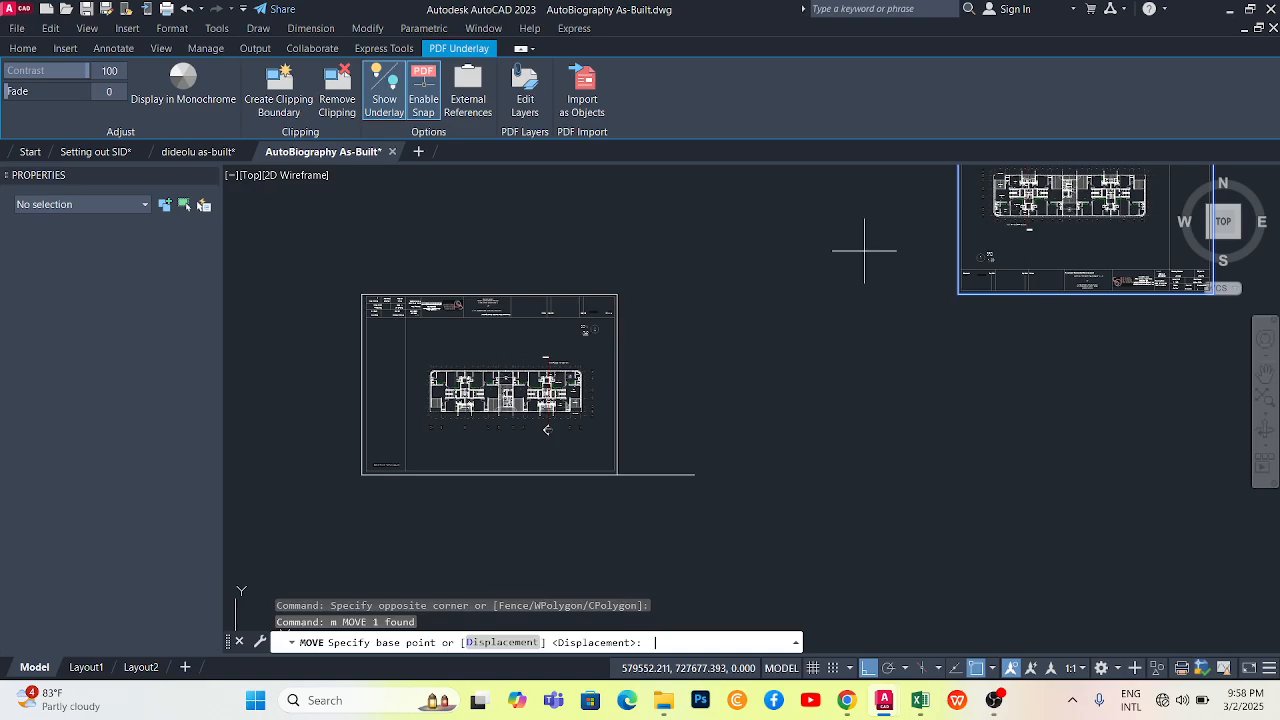
click(958, 295)
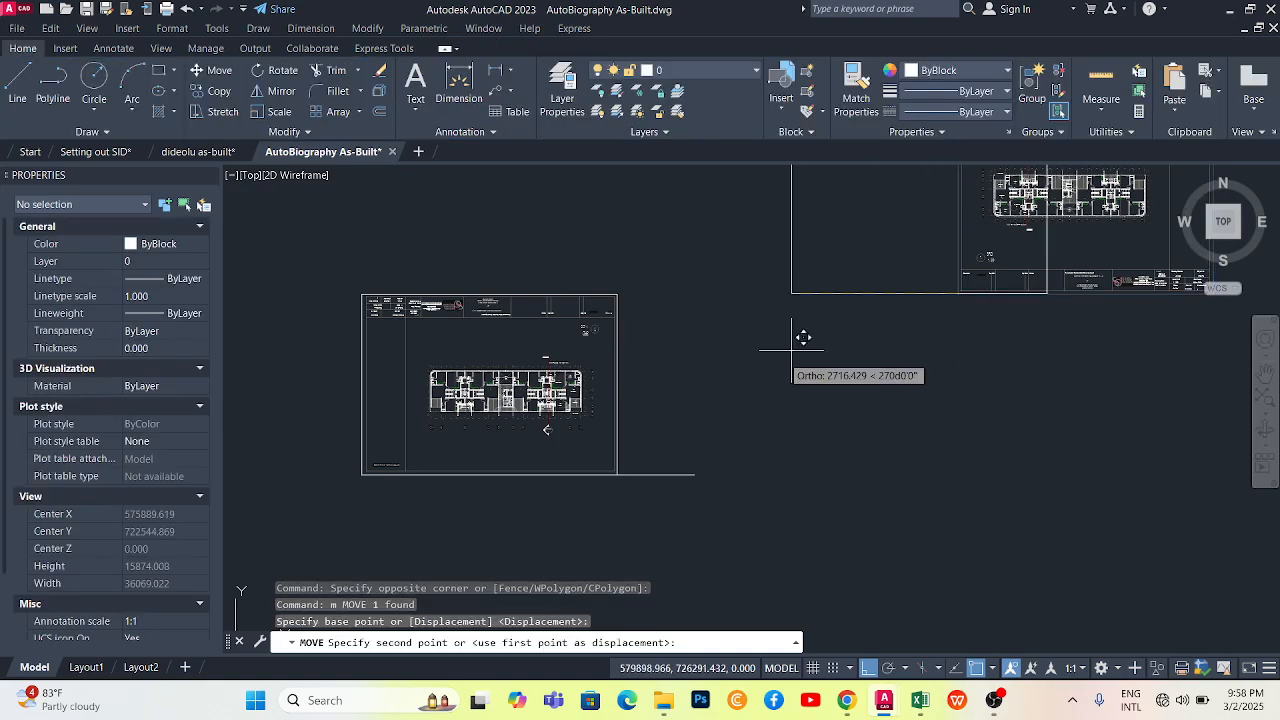
click(695, 474)
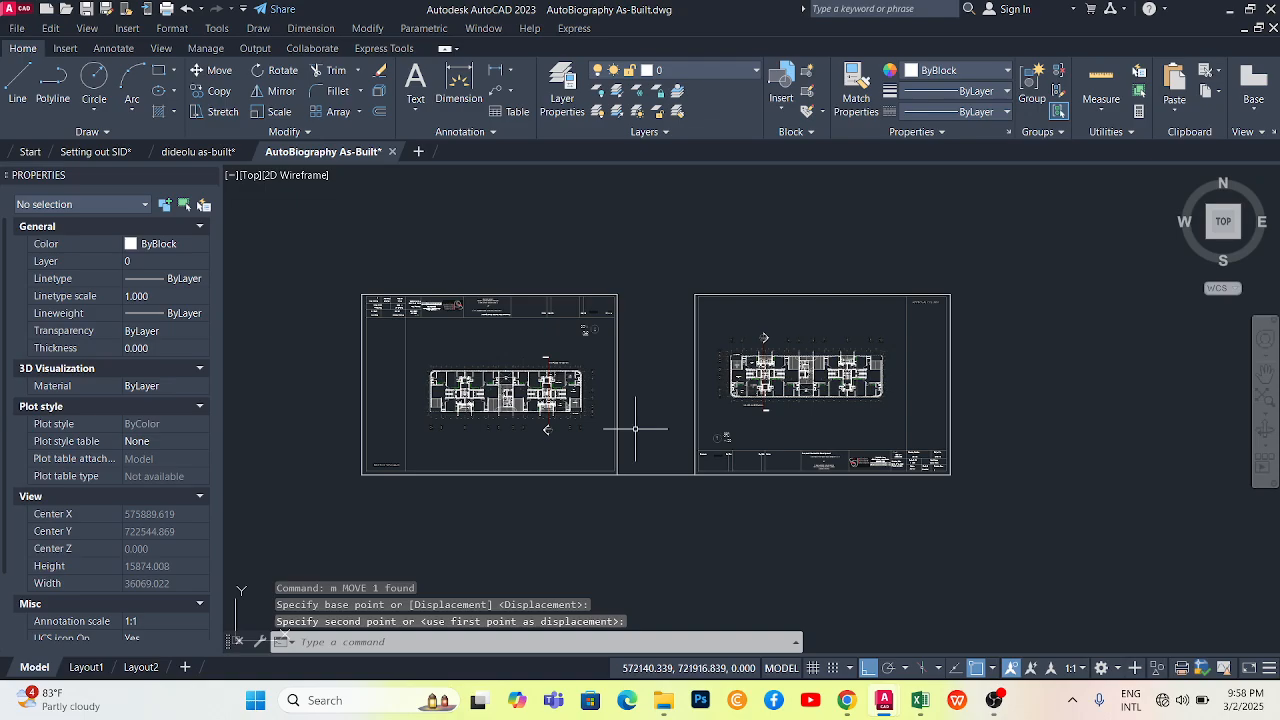
Examine the upside-down floor plan's grid labels, dimensions, stairs, central void and room layout from grid 10 across to grid 1
scroll(480, 408, up, 8)
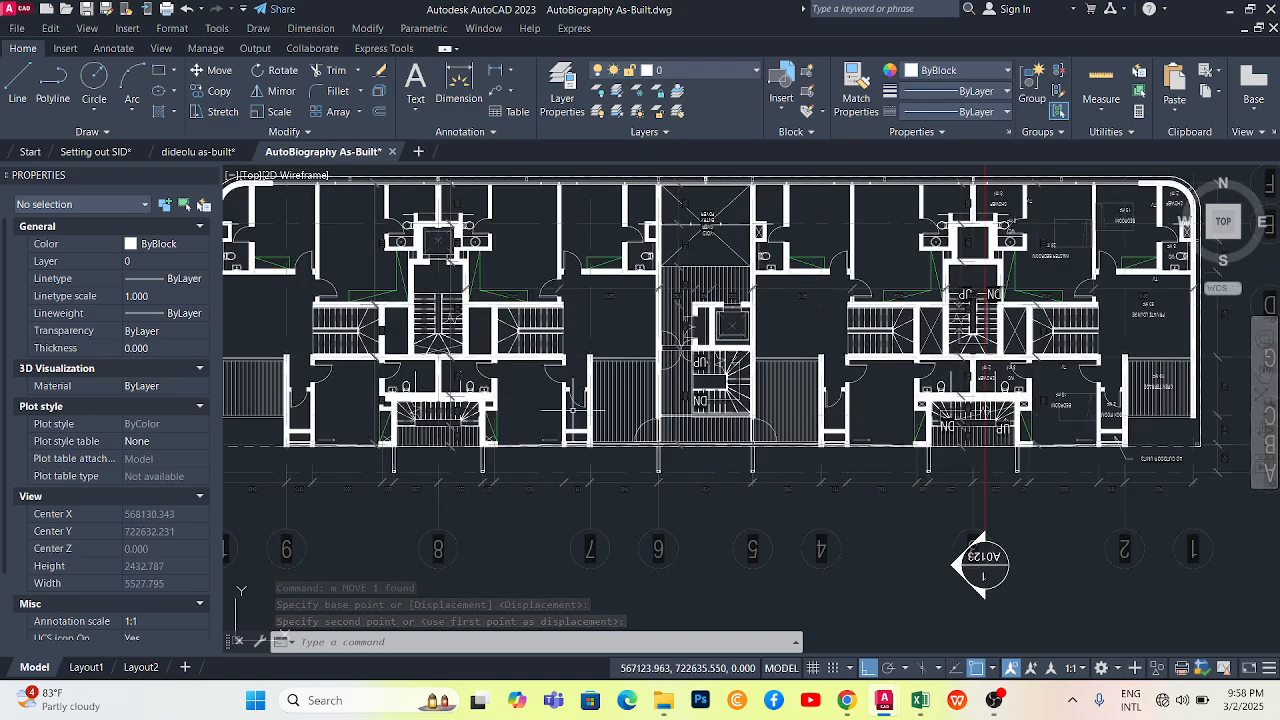
scroll(634, 404, down, 3)
scroll(483, 527, up, 6)
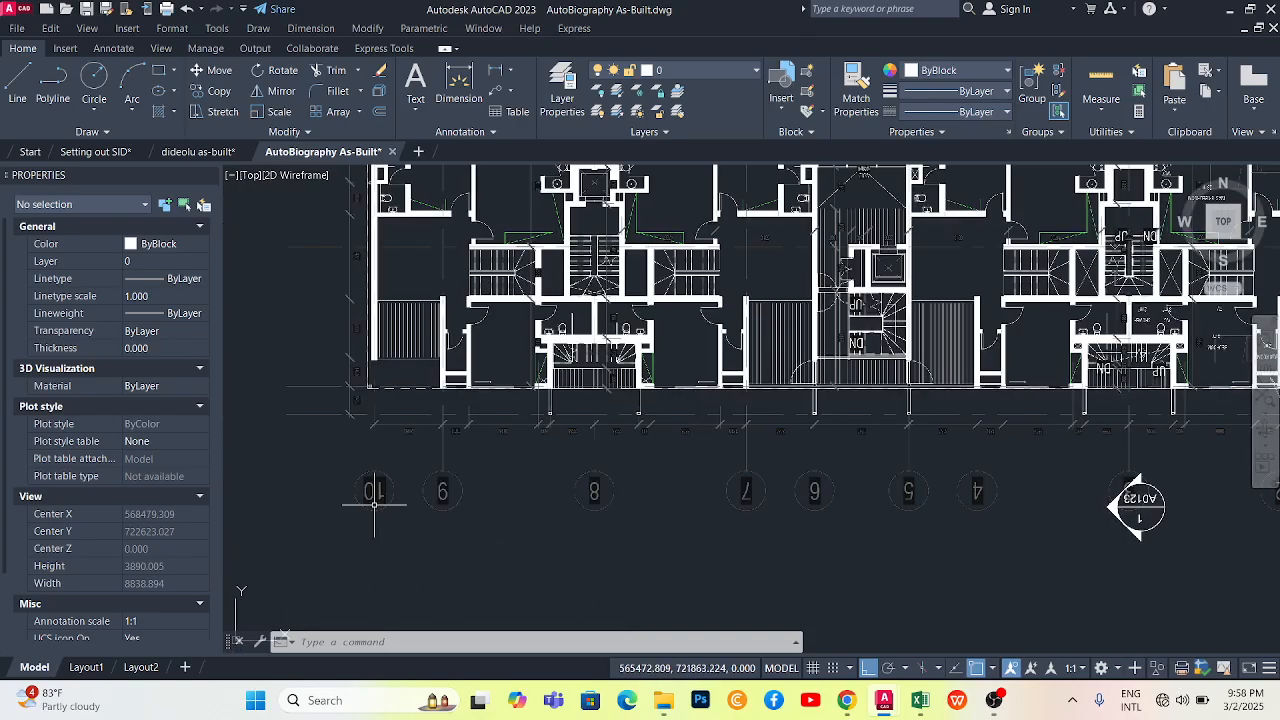
scroll(554, 332, down, 5)
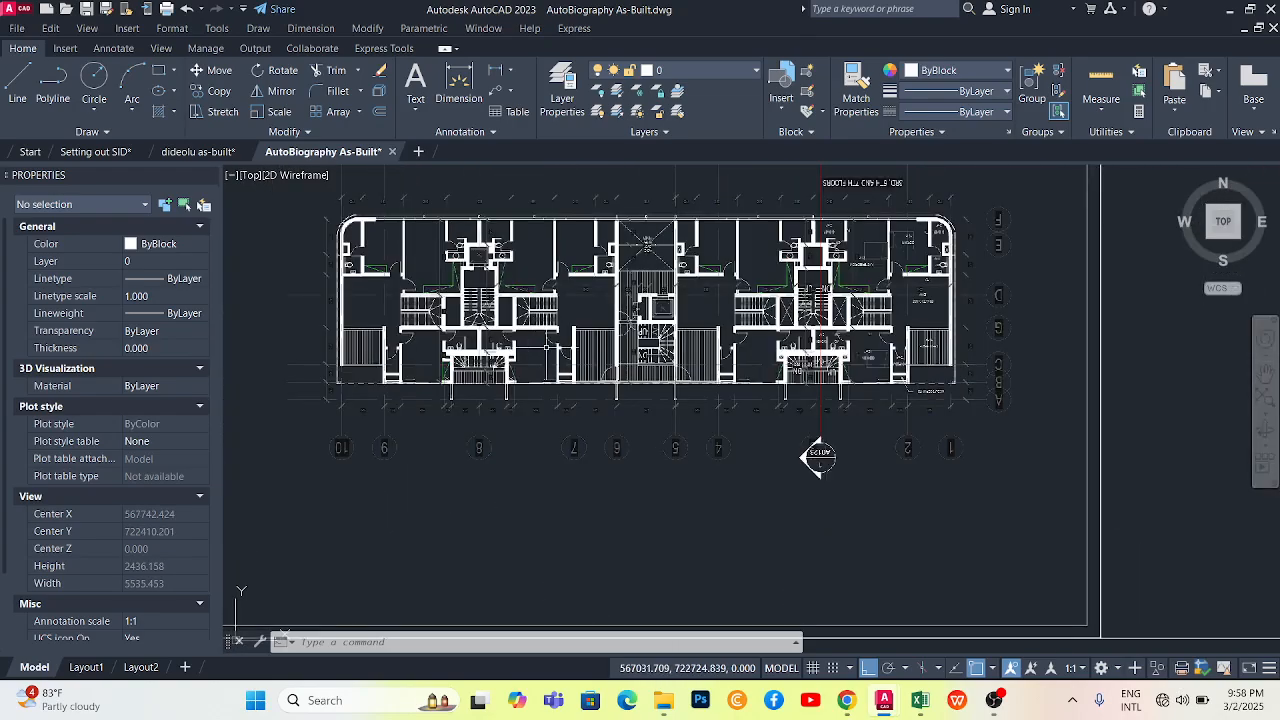
scroll(660, 340, up, 7)
scroll(695, 342, down, 8)
scroll(692, 340, up, 8)
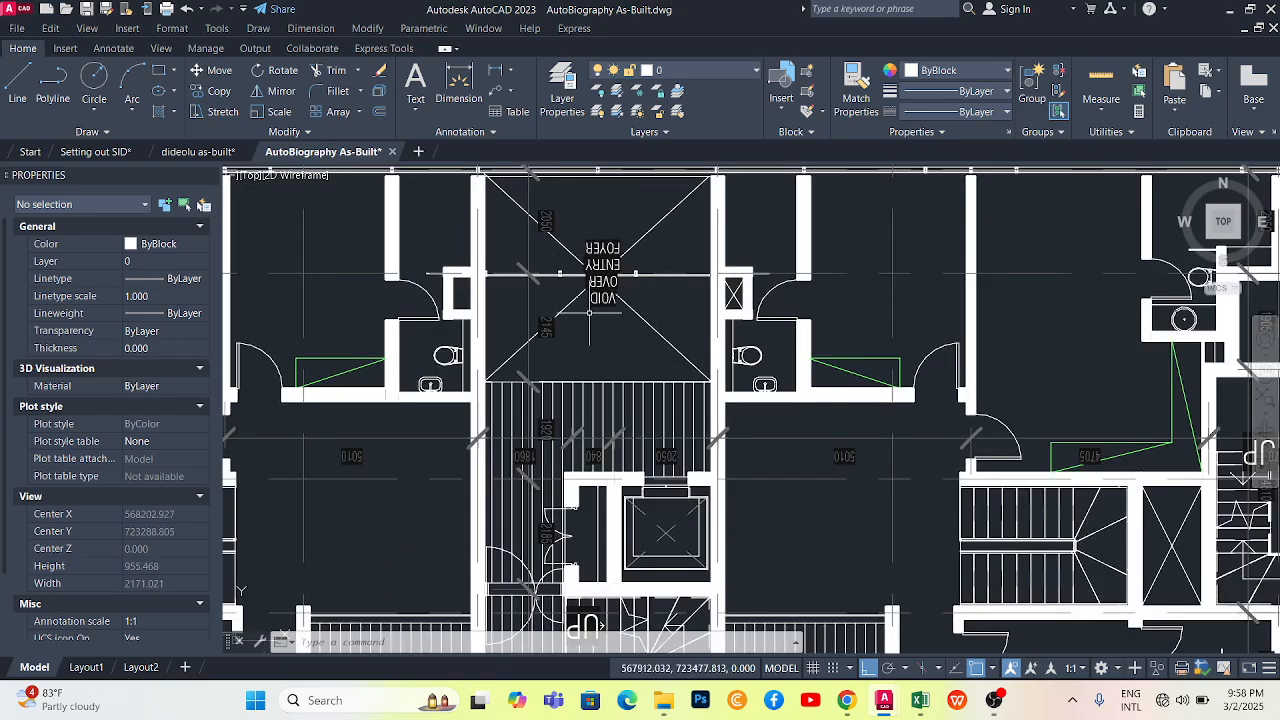
scroll(597, 273, down, 8)
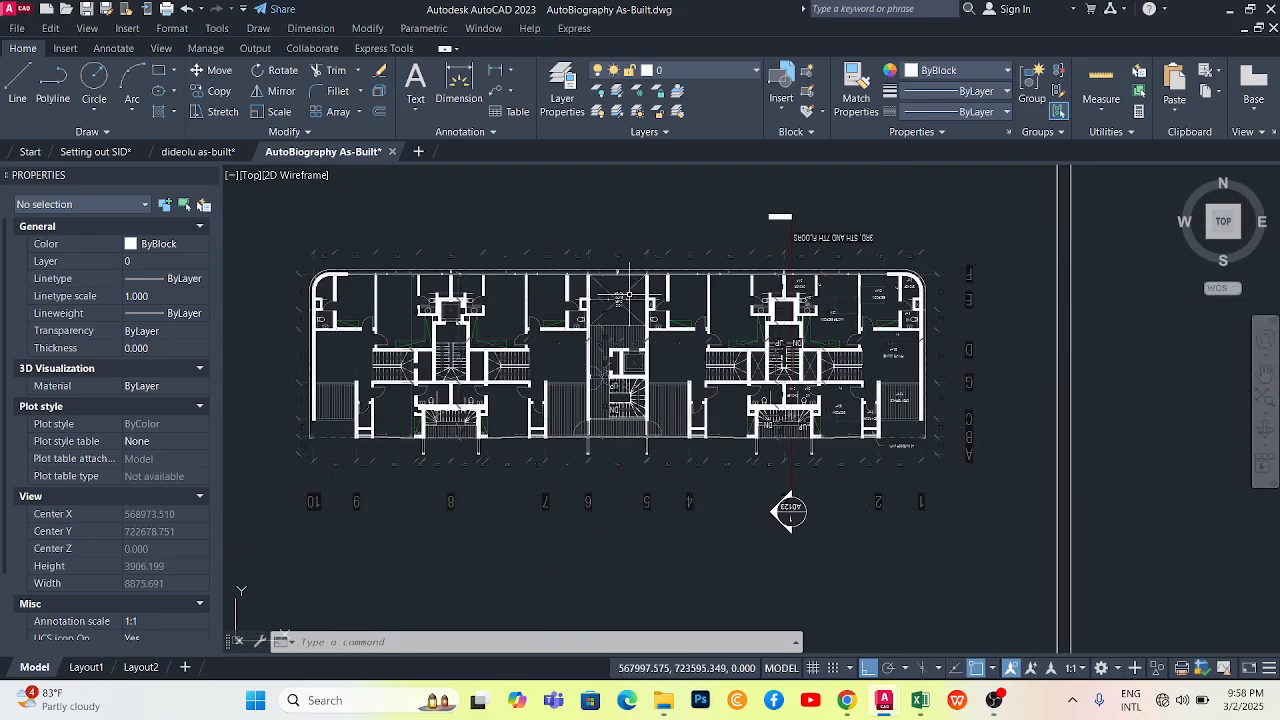
scroll(573, 362, up, 6)
scroll(660, 380, down, 4)
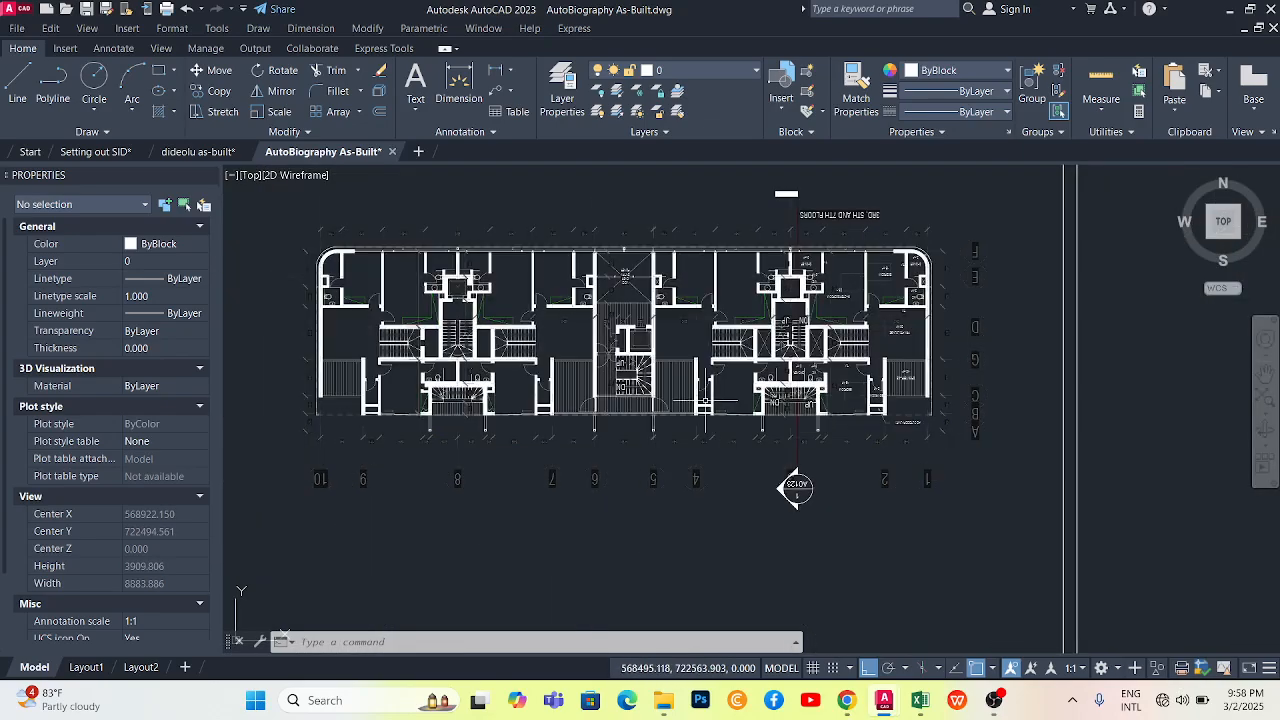
scroll(745, 395, up, 3)
scroll(867, 395, up, 5)
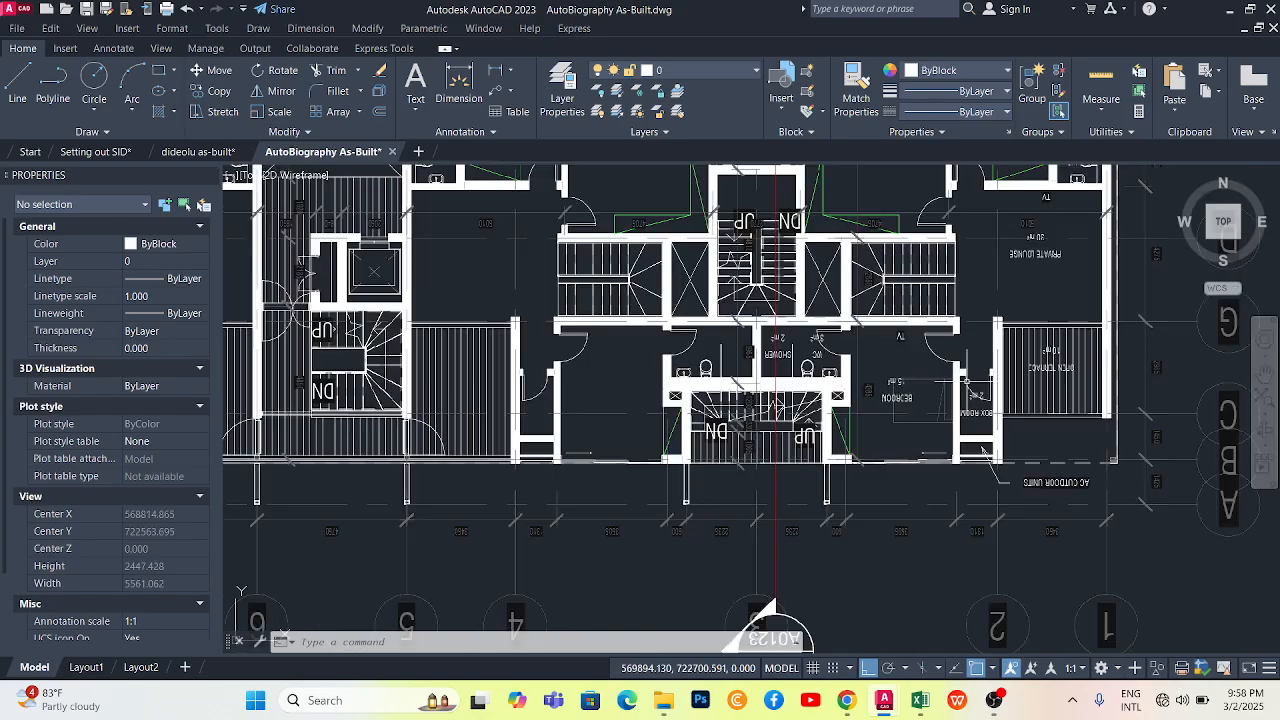
scroll(945, 385, down, 5)
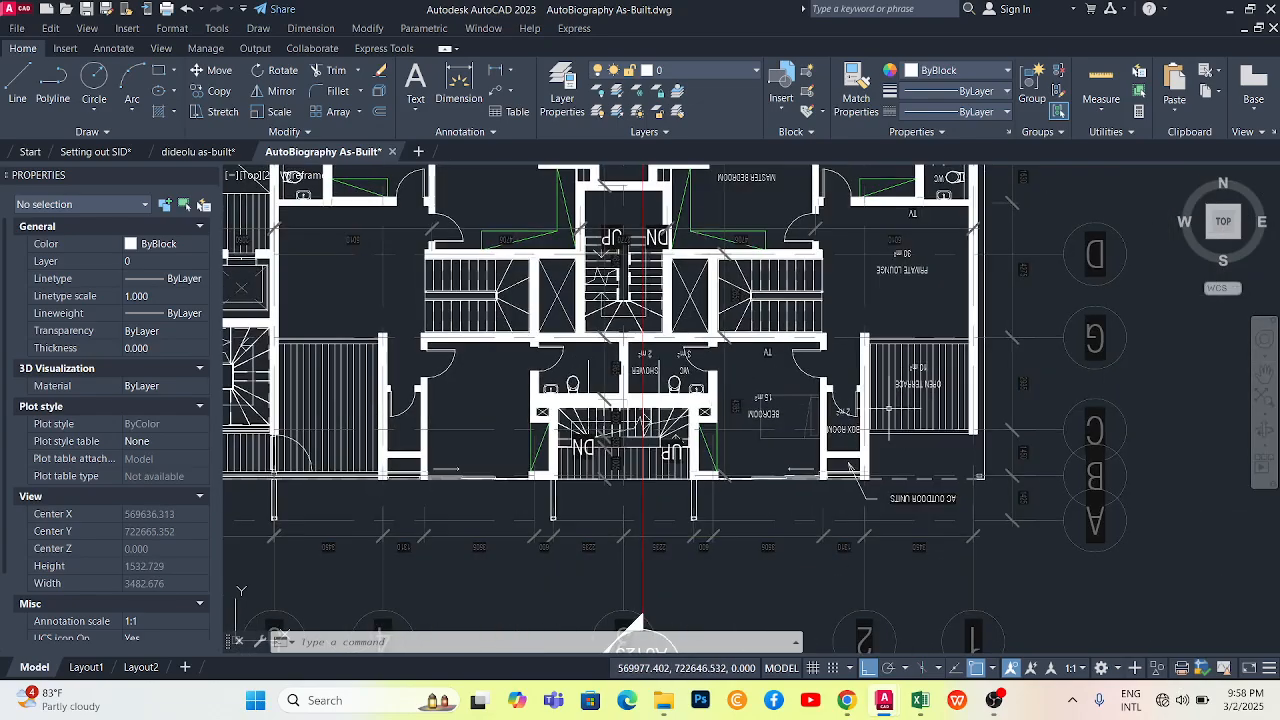
scroll(945, 385, up, 4)
scroll(945, 390, down, 6)
scroll(872, 380, down, 8)
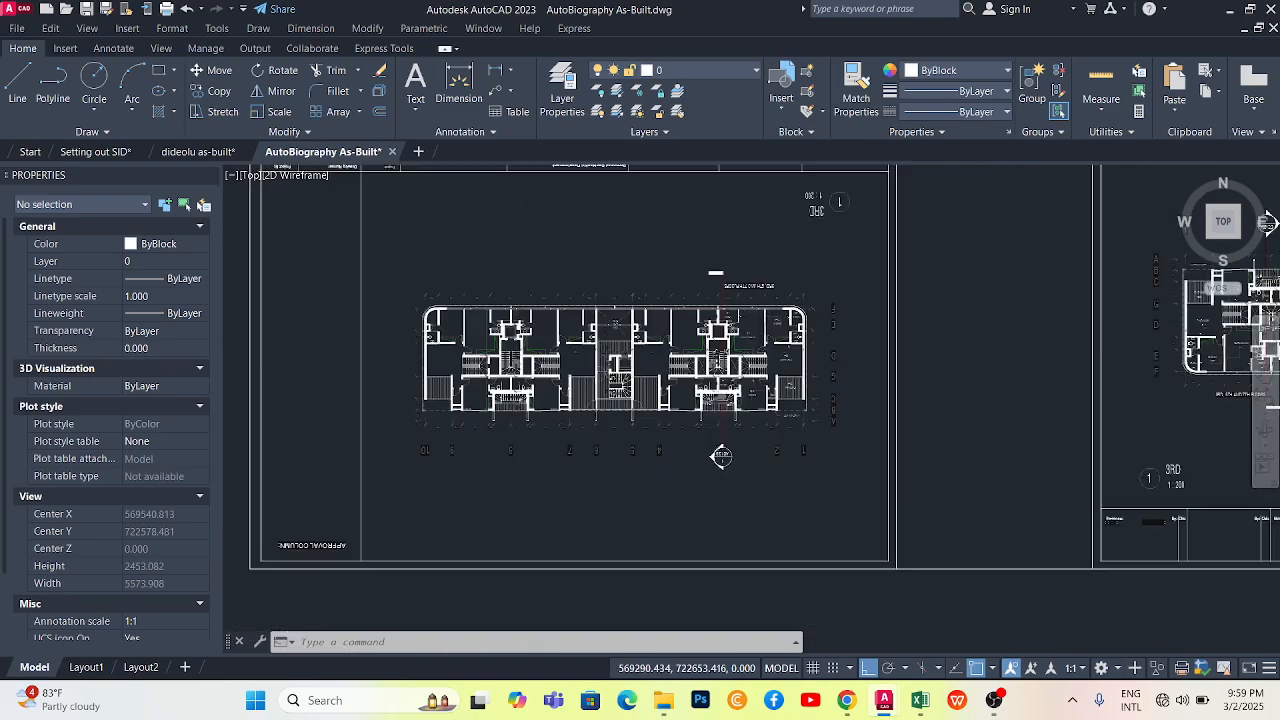
Compare the upright sheet's grid labels, stairs and room layout with those on the upside-down sheet
scroll(662, 400, down, 2)
scroll(607, 362, up, 5)
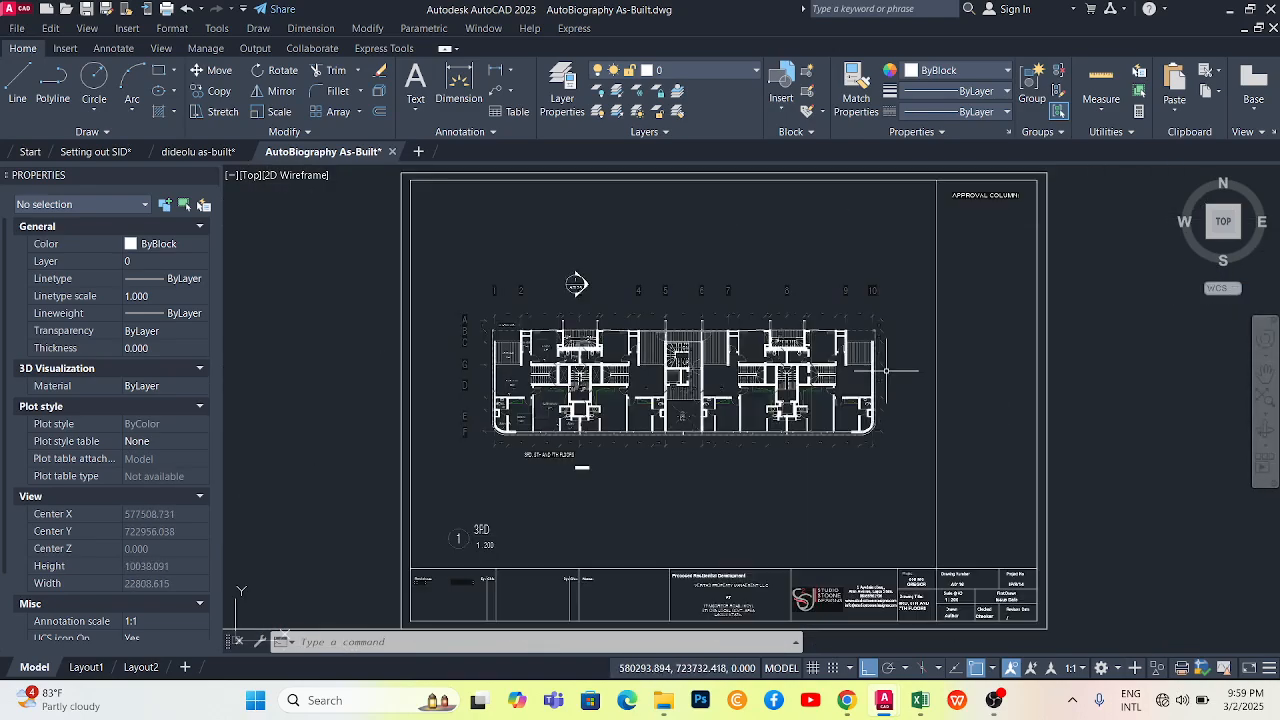
scroll(489, 361, up, 4)
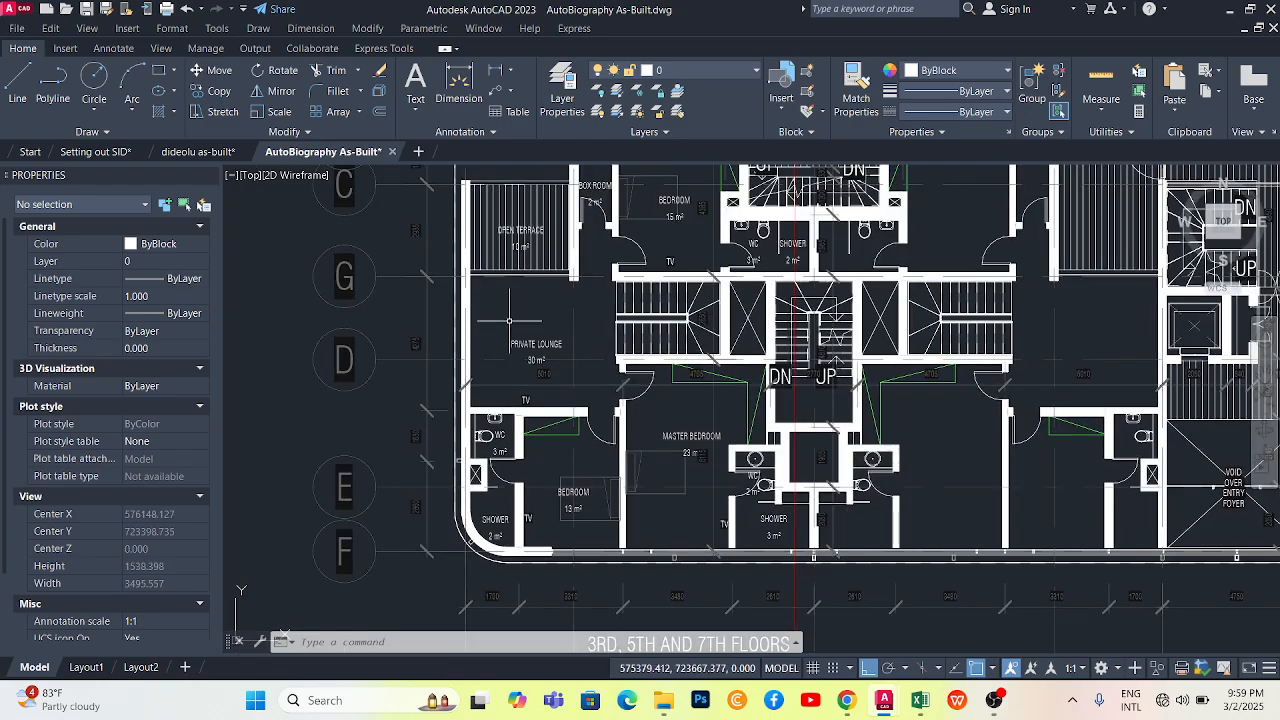
scroll(555, 280, down, 5)
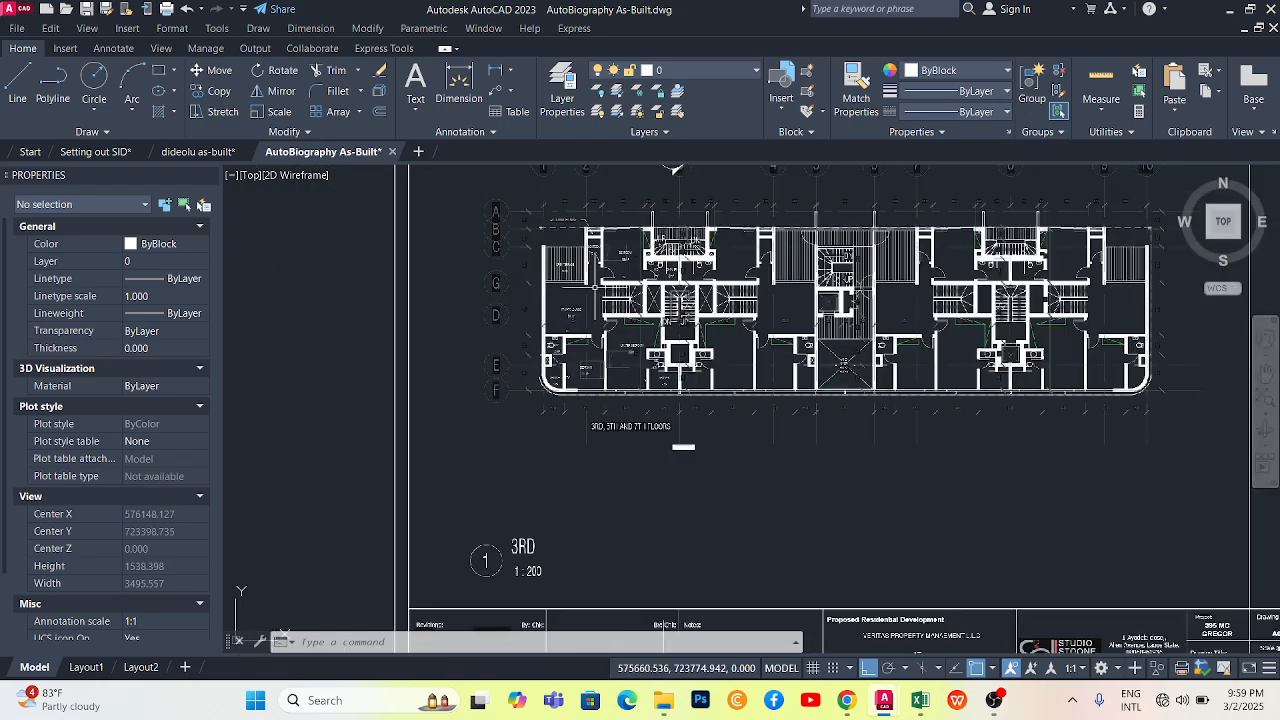
scroll(480, 360, up, 6)
scroll(470, 352, down, 10)
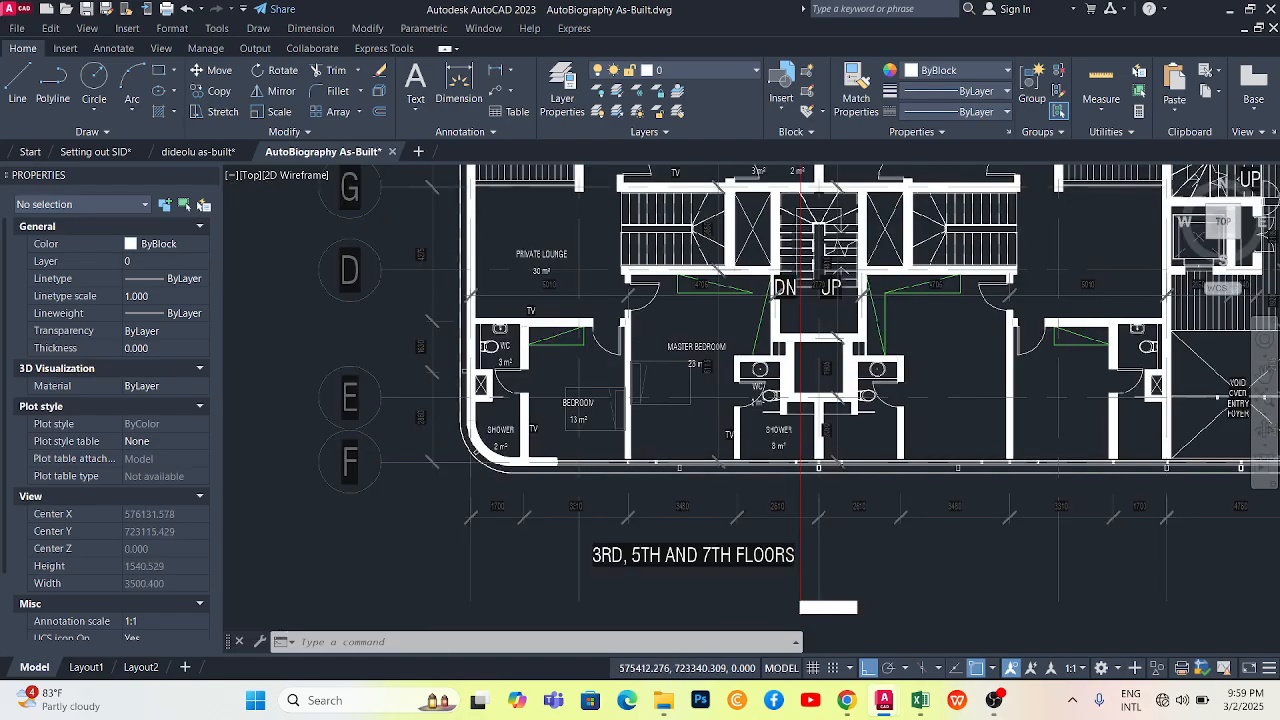
scroll(480, 357, up, 8)
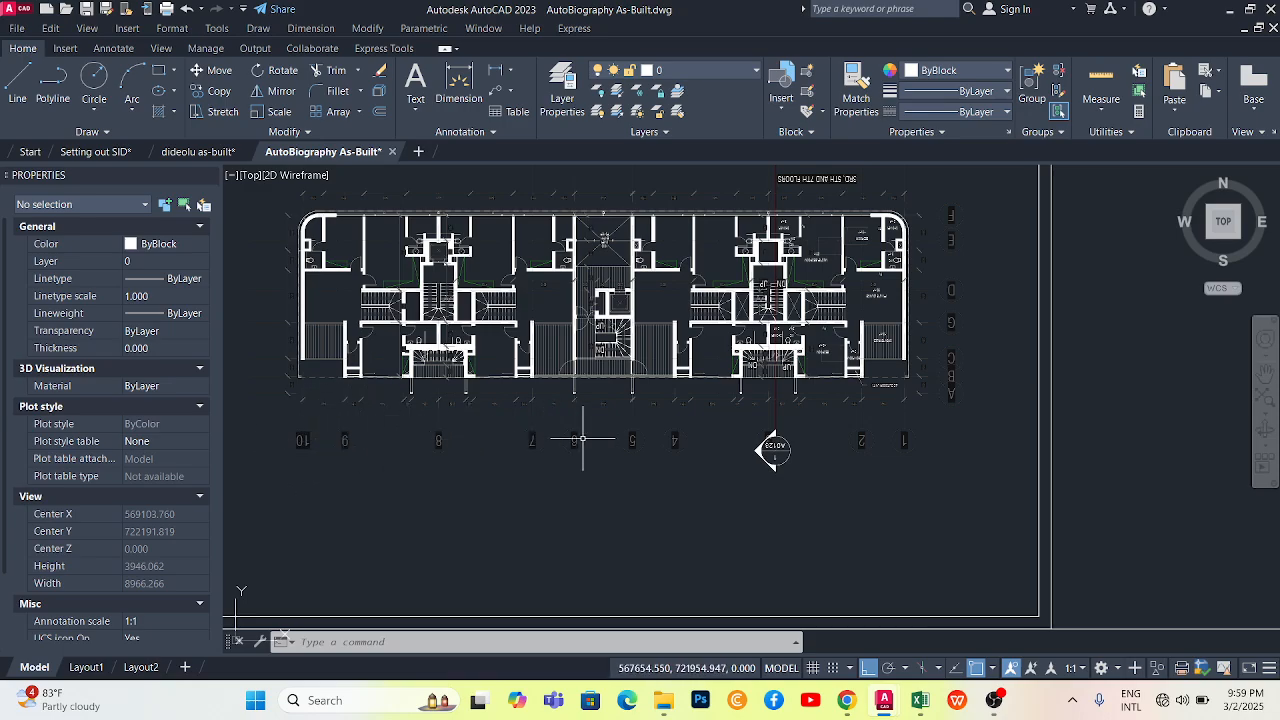
scroll(589, 411, down, 2)
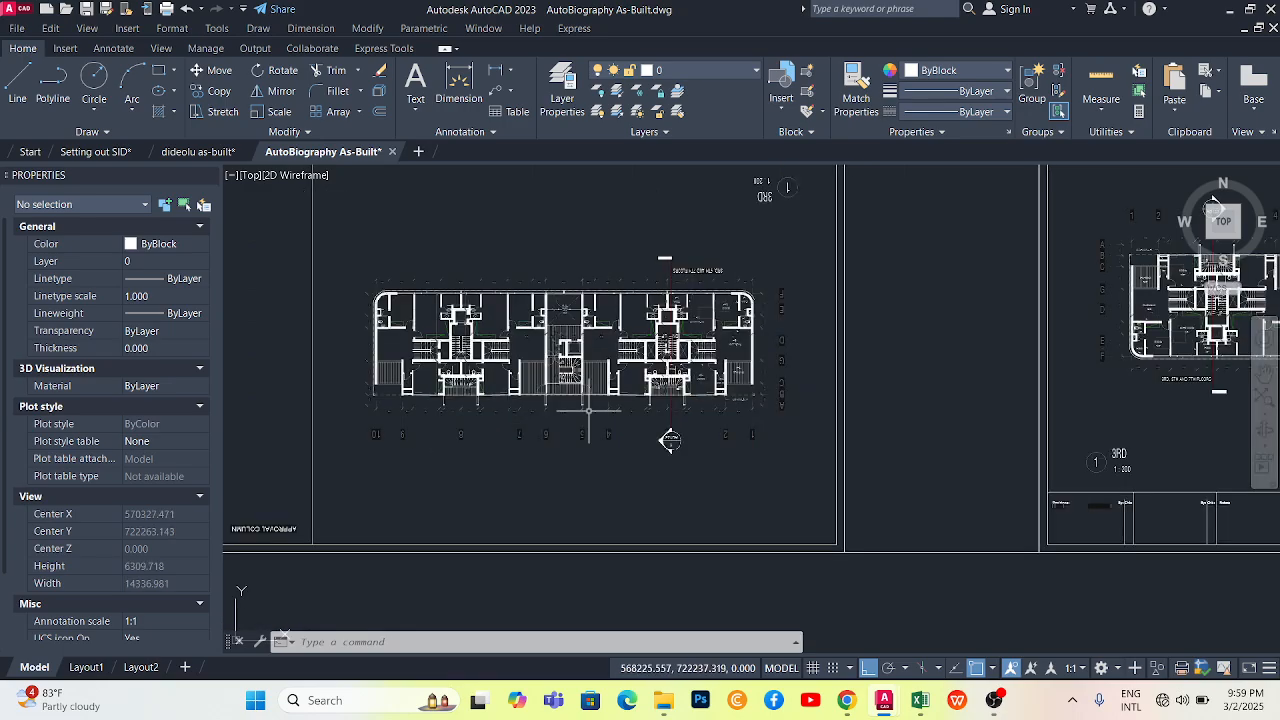
scroll(563, 434, down, 4)
scroll(877, 372, up, 4)
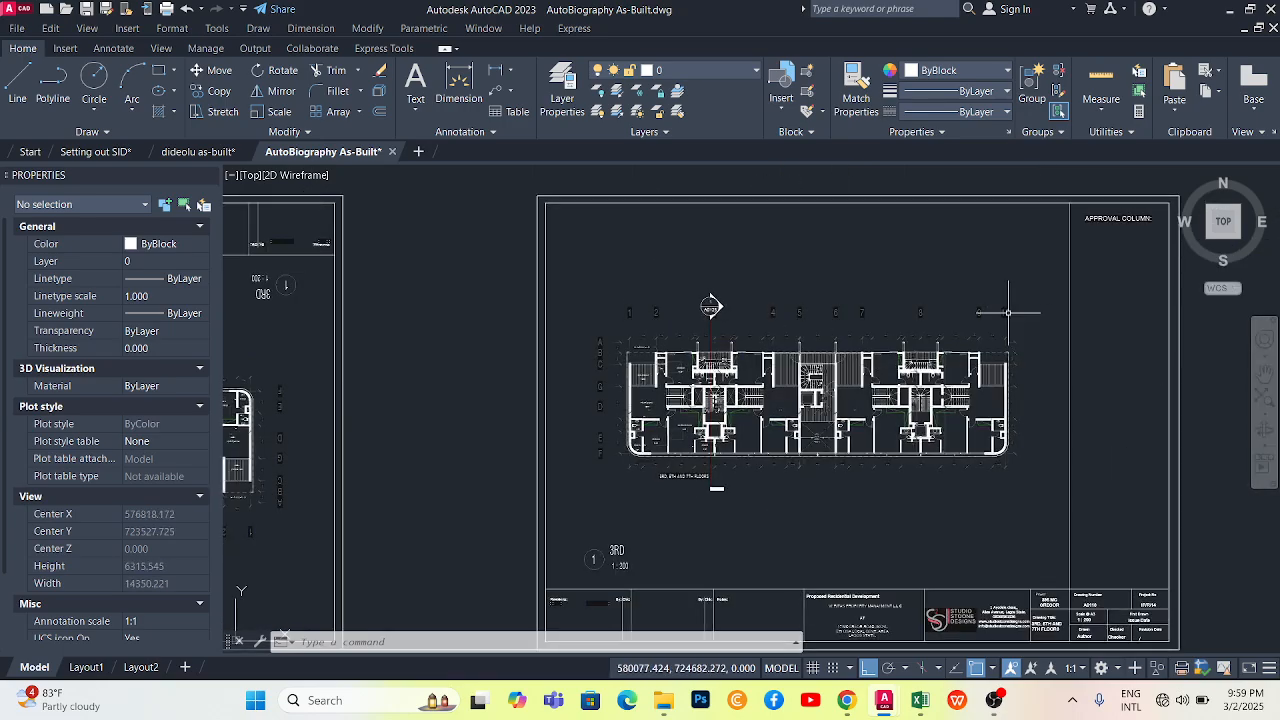
scroll(1008, 312, up, 3)
scroll(930, 340, down, 3)
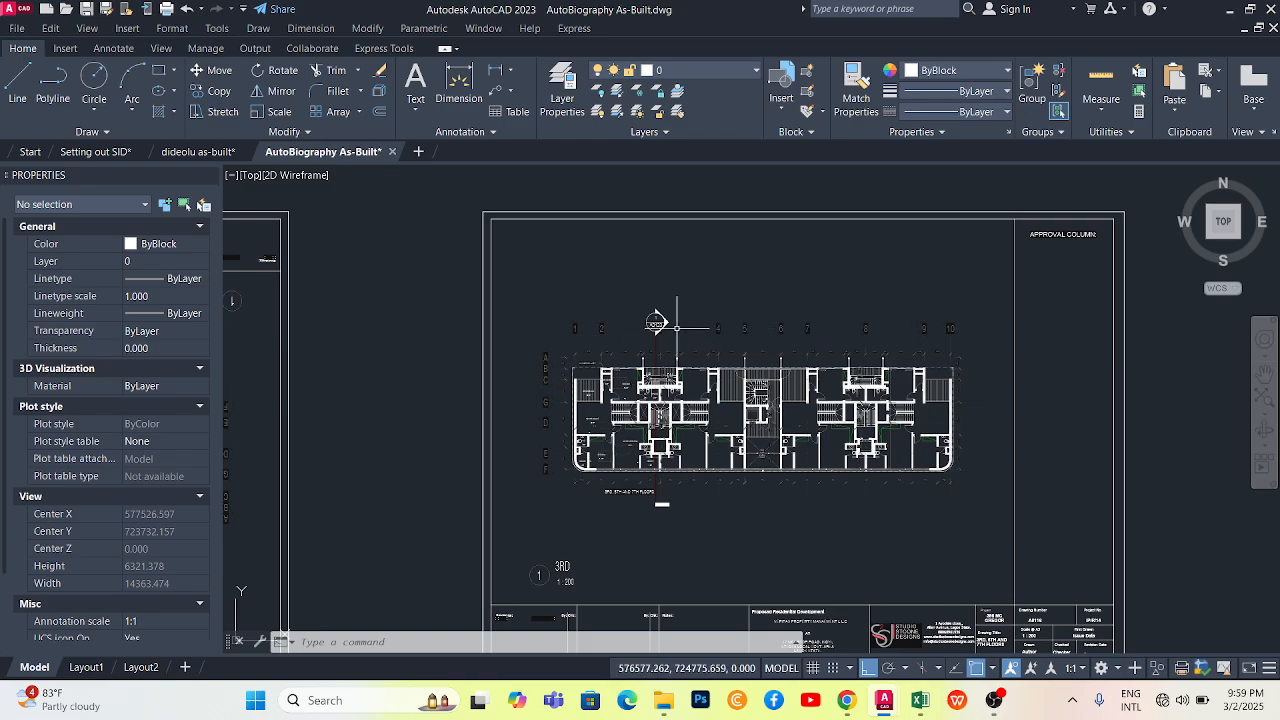
scroll(1025, 322, down, 3)
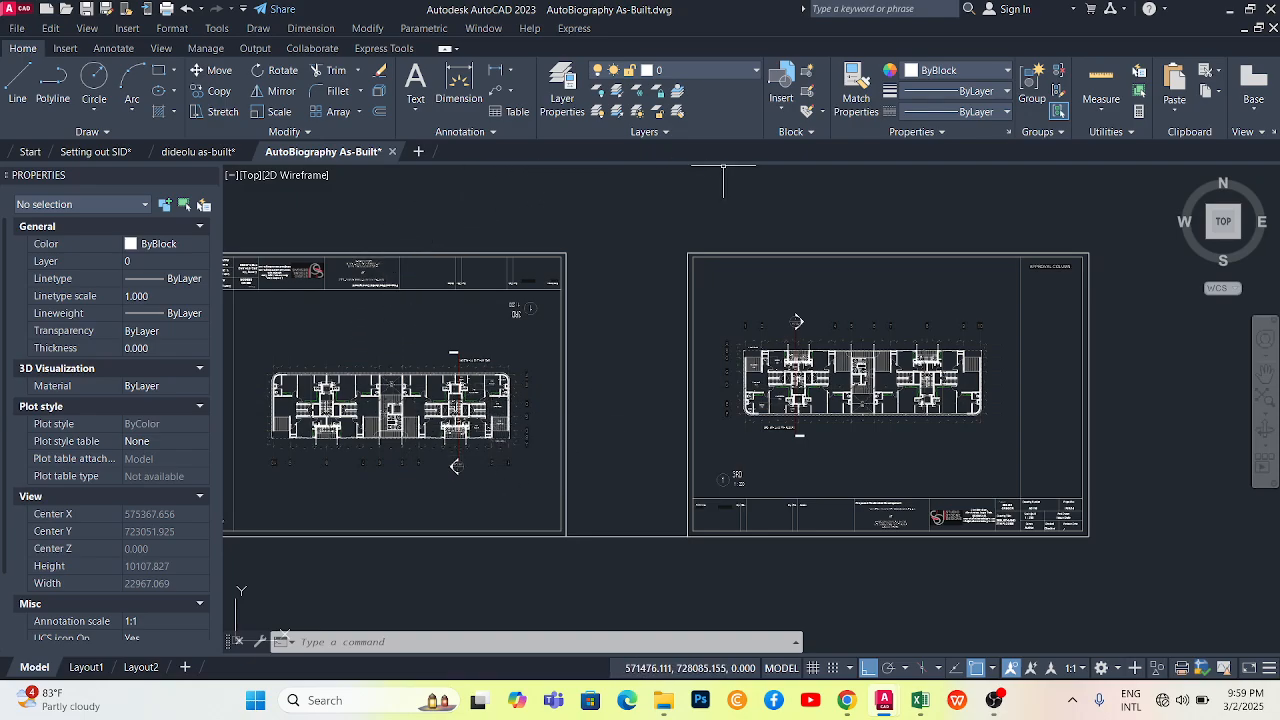
scroll(705, 408, down, 4)
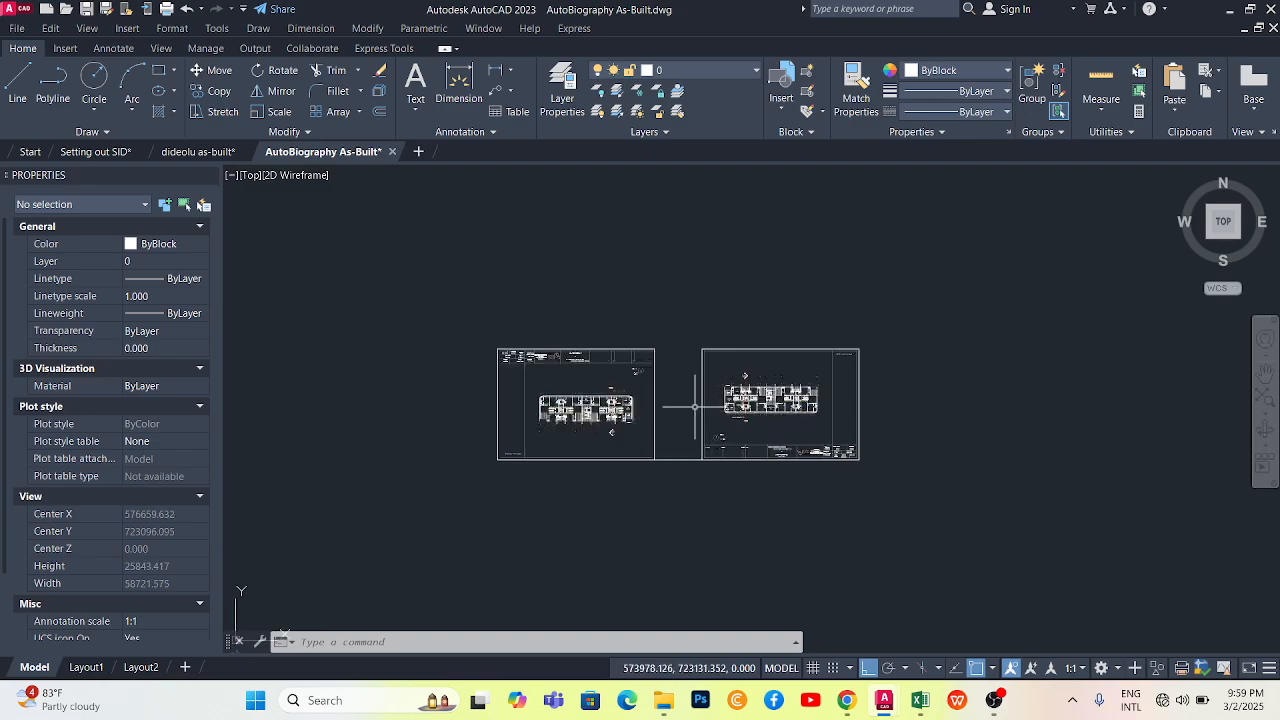
click(843, 372)
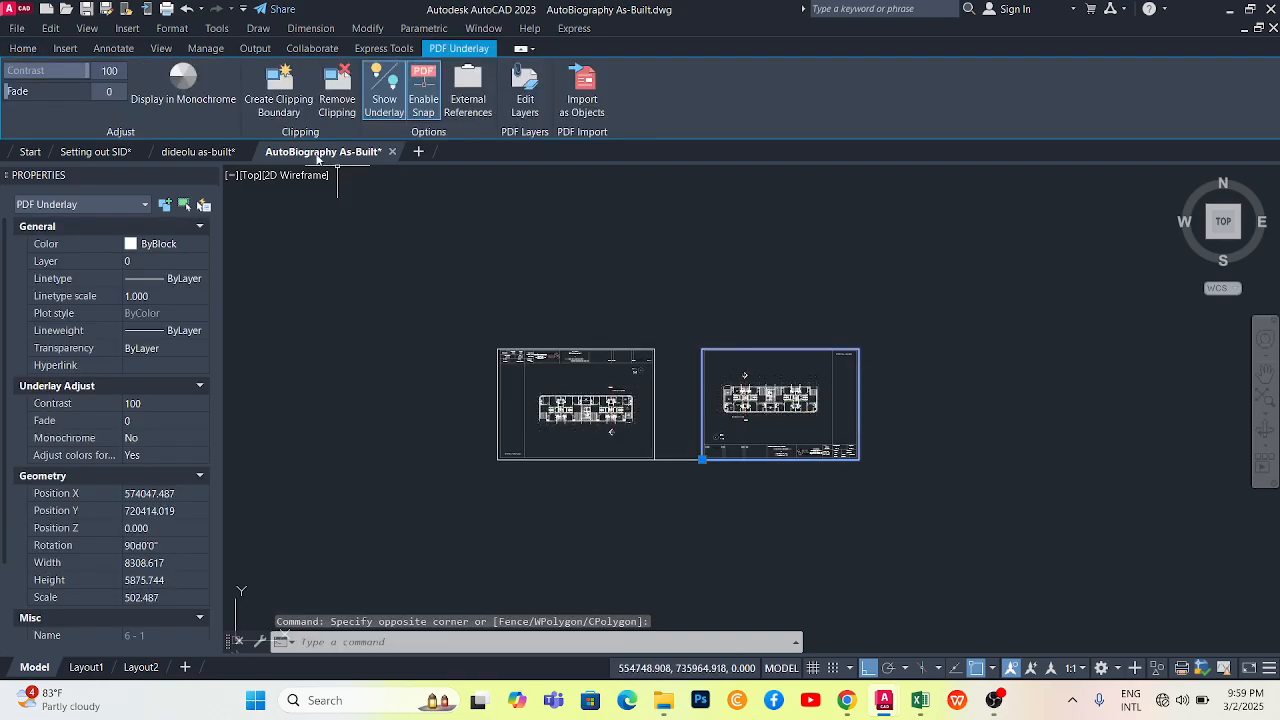
click(868, 668)
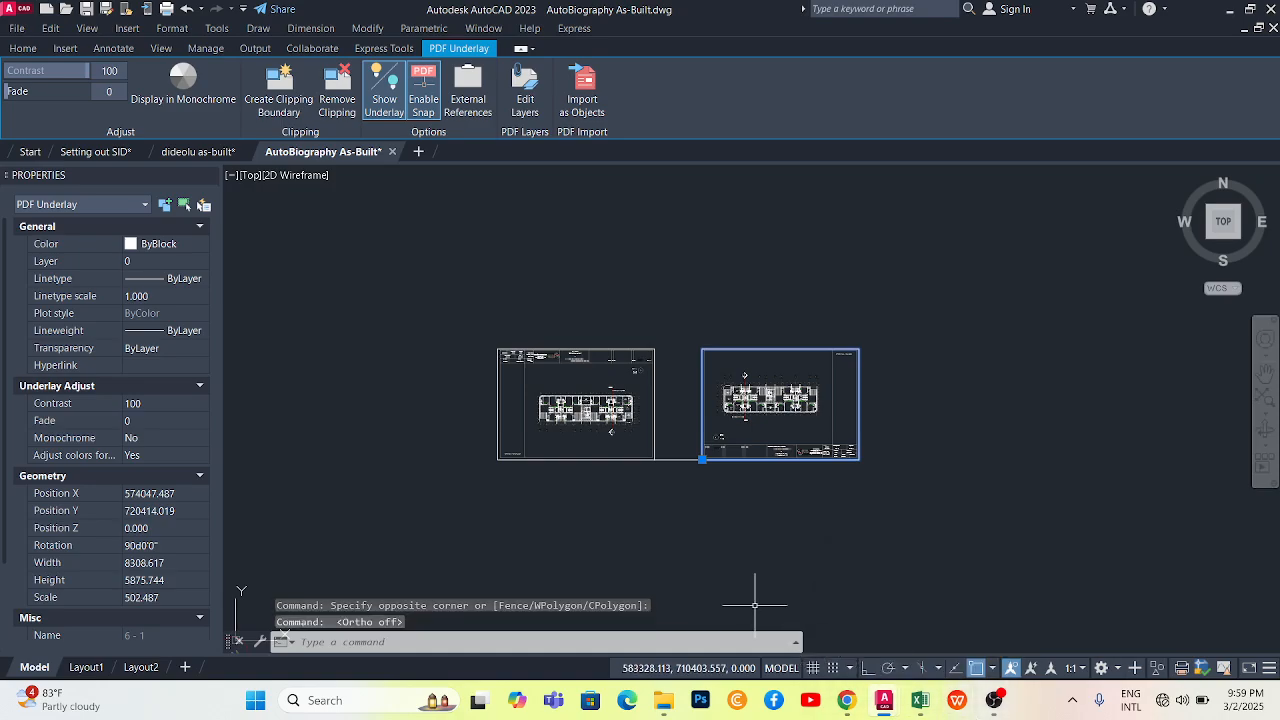
click(36, 50)
key(Escape)
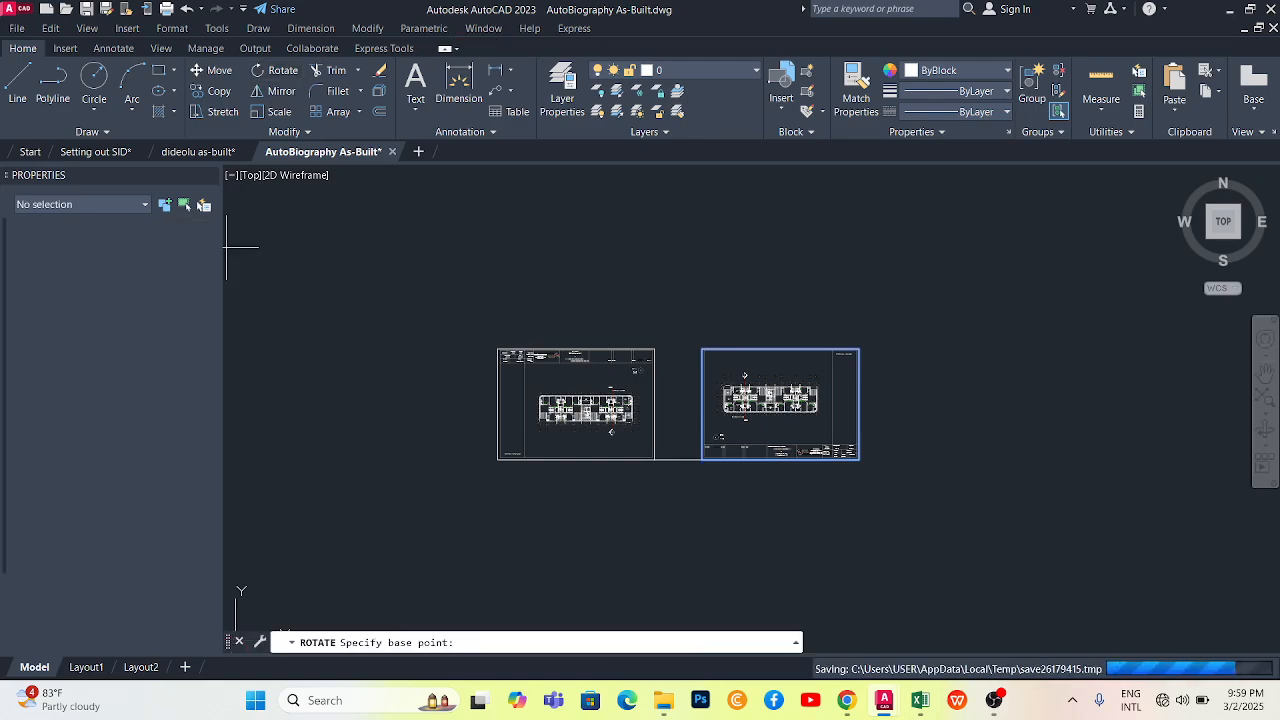
click(856, 351)
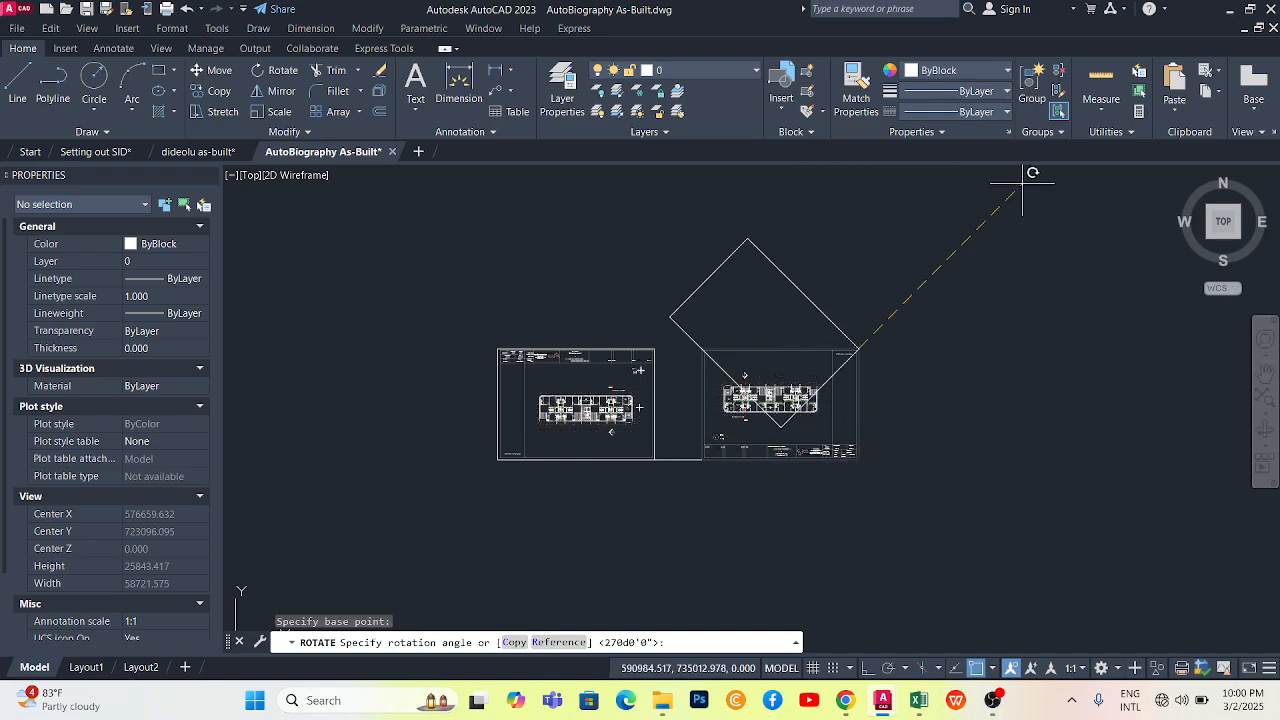
key(Escape)
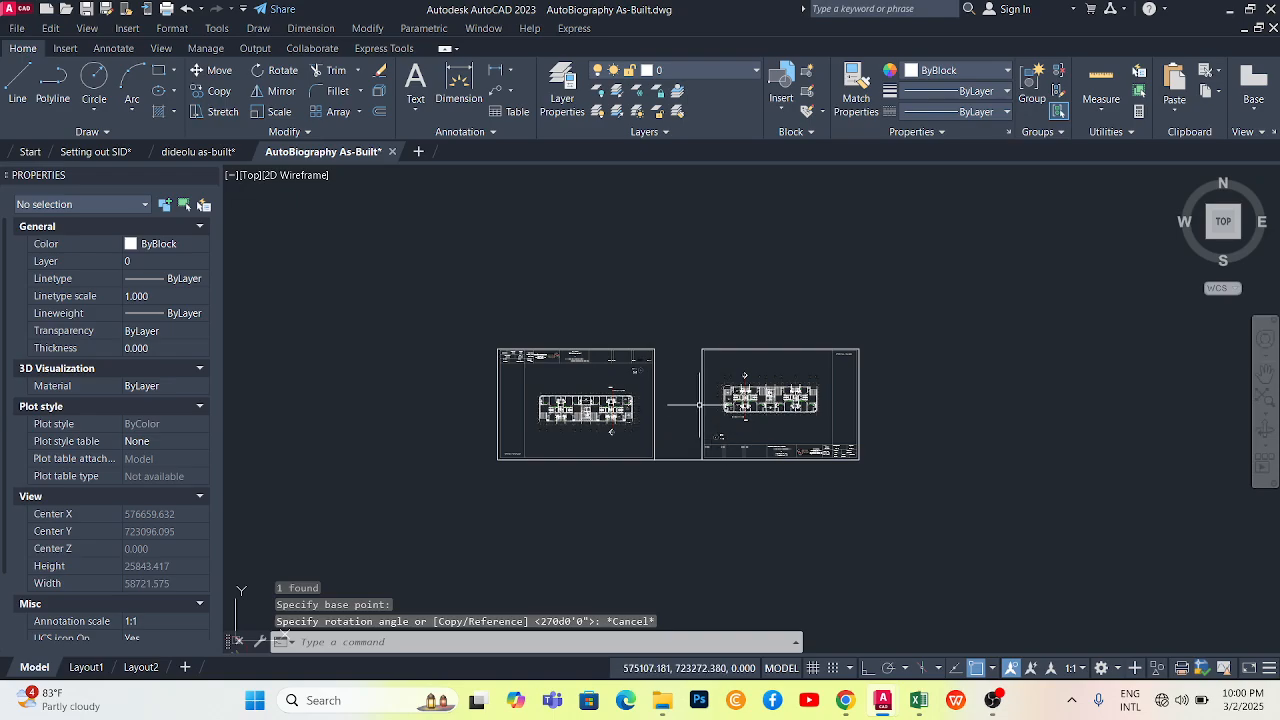
Copy the upside-down PDF sheet straight down into the empty space below the original, using Ortho
scroll(726, 355, down, 2)
scroll(636, 352, up, 4)
click(682, 299)
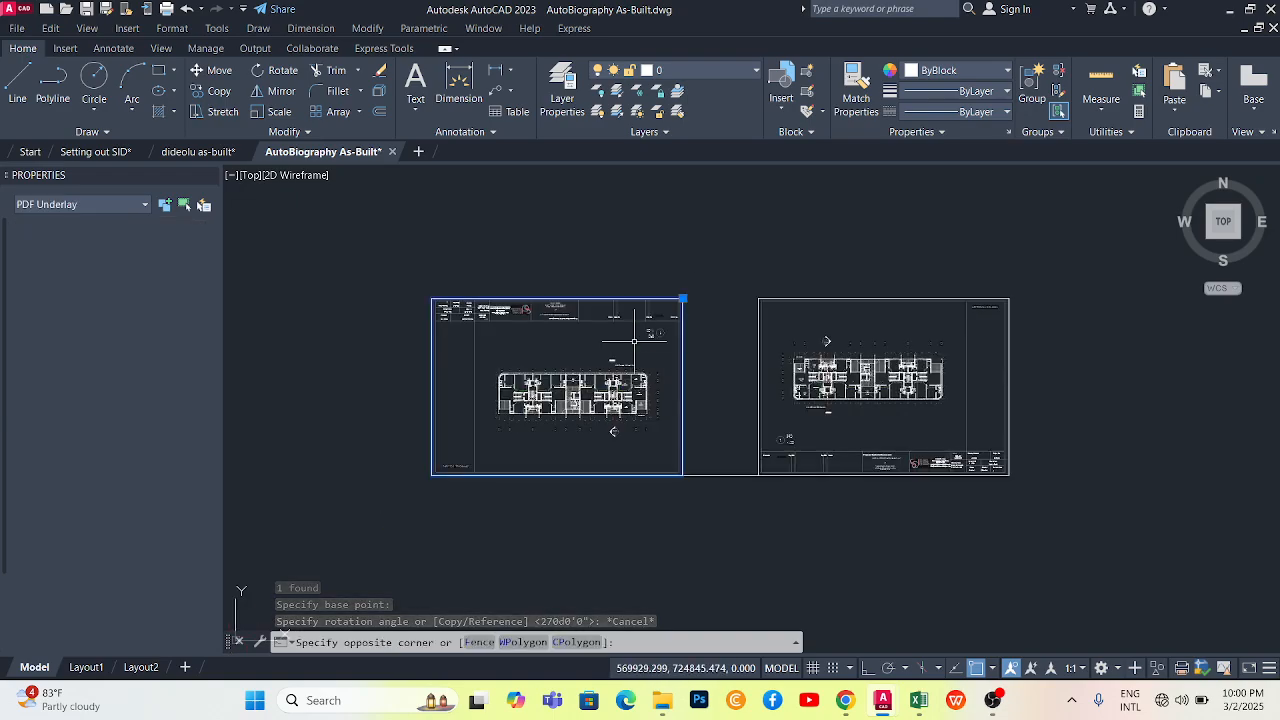
click(23, 48)
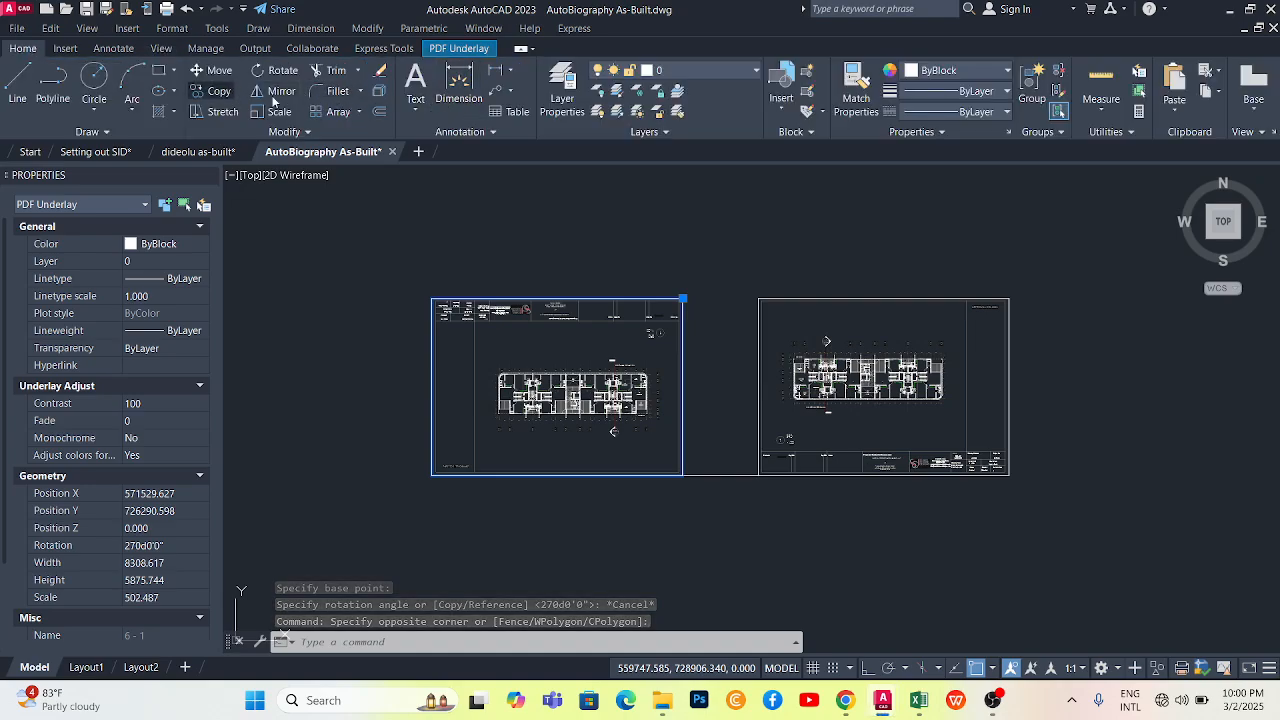
click(214, 91)
scroll(620, 228, down, 2)
click(1009, 233)
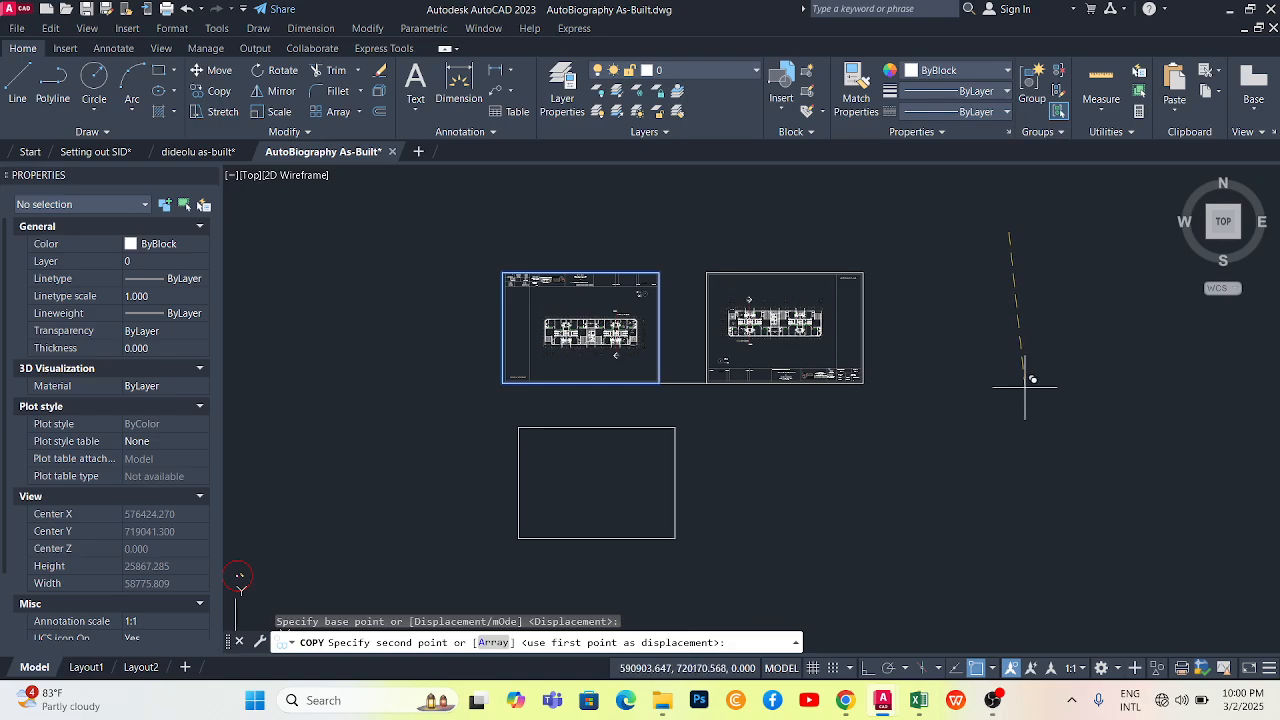
click(868, 668)
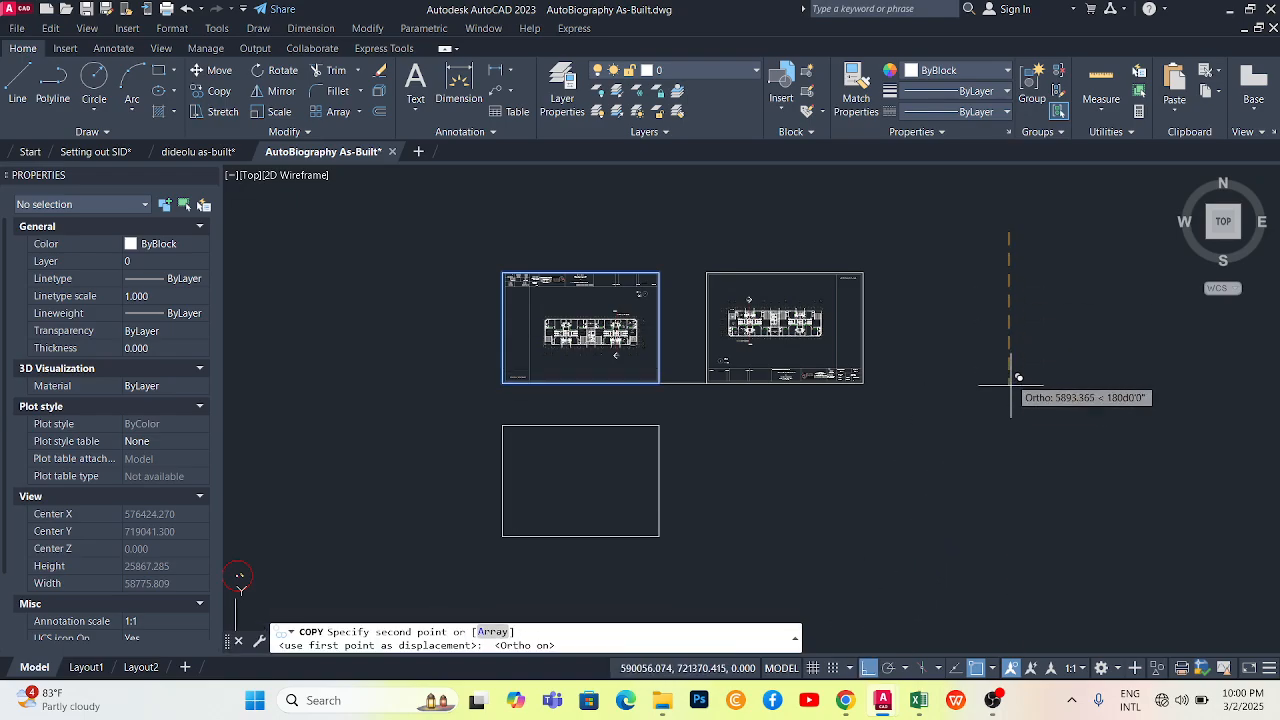
click(1010, 420)
key(Escape)
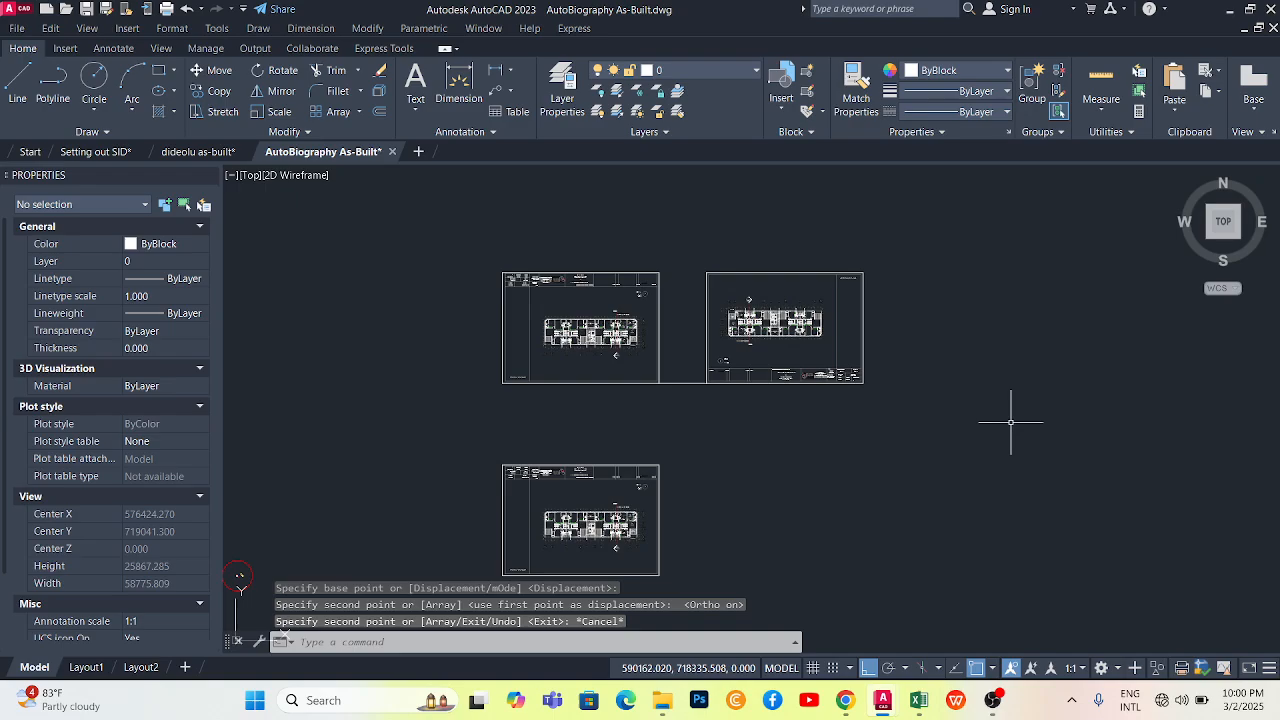
Mirror the lower copy of the upside-down sheet about its vertical right edge, keeping the source sheet
scroll(860, 280, down, 2)
scroll(672, 472, up, 6)
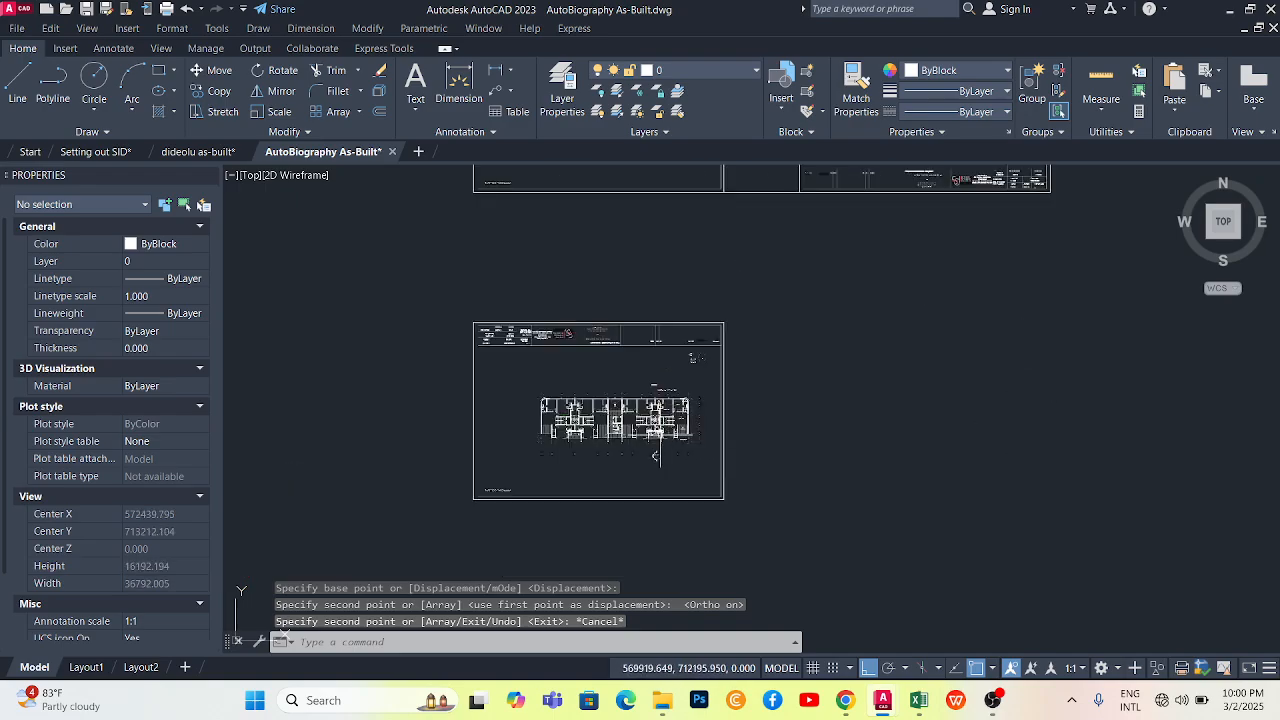
click(800, 309)
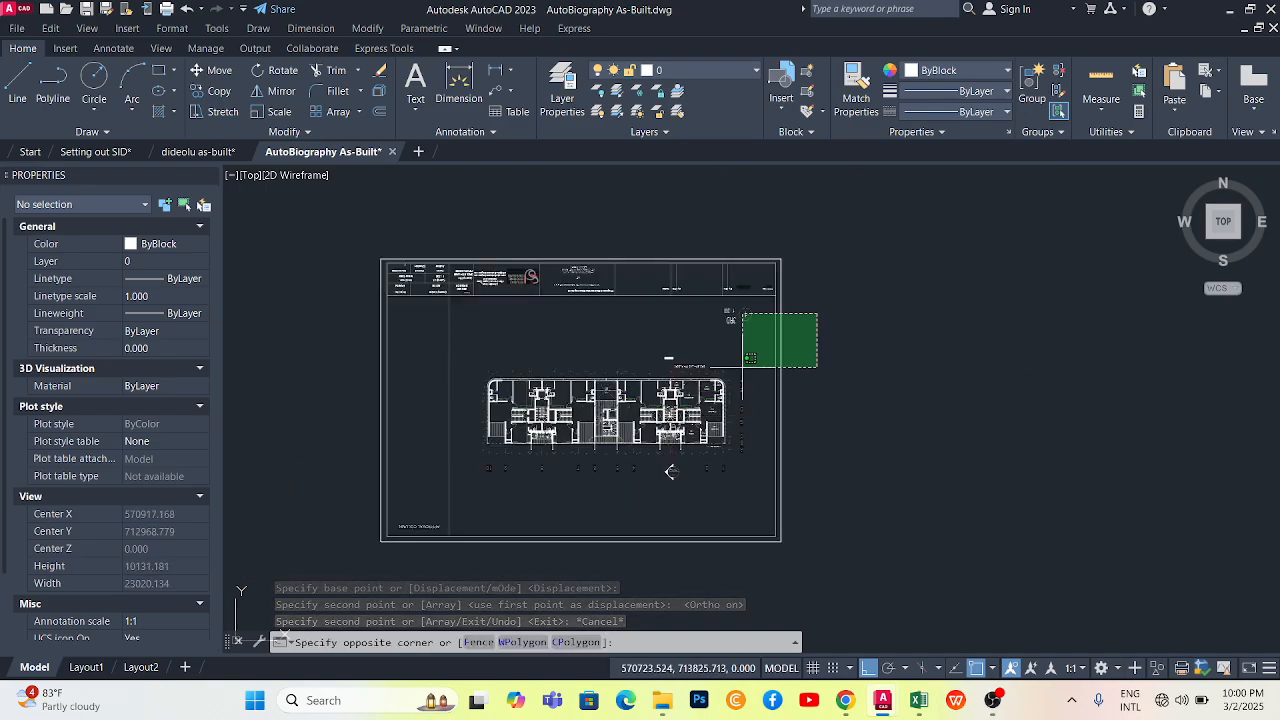
click(742, 367)
click(24, 48)
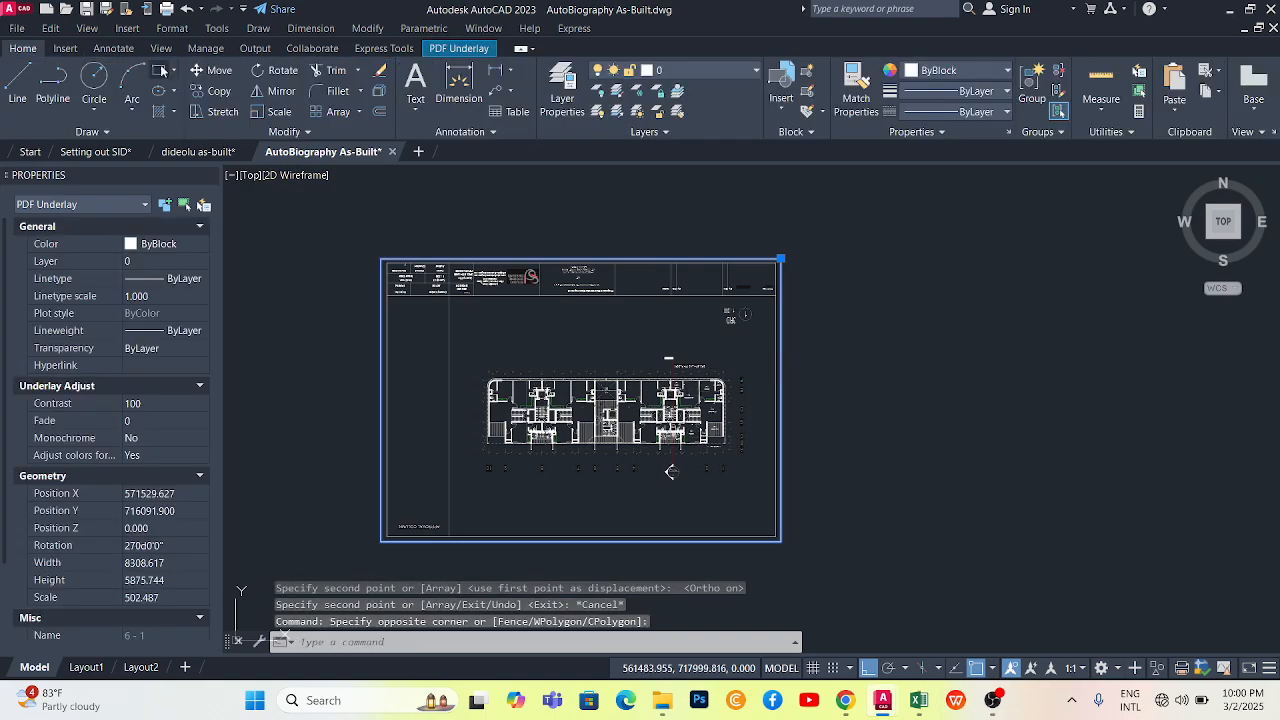
click(279, 93)
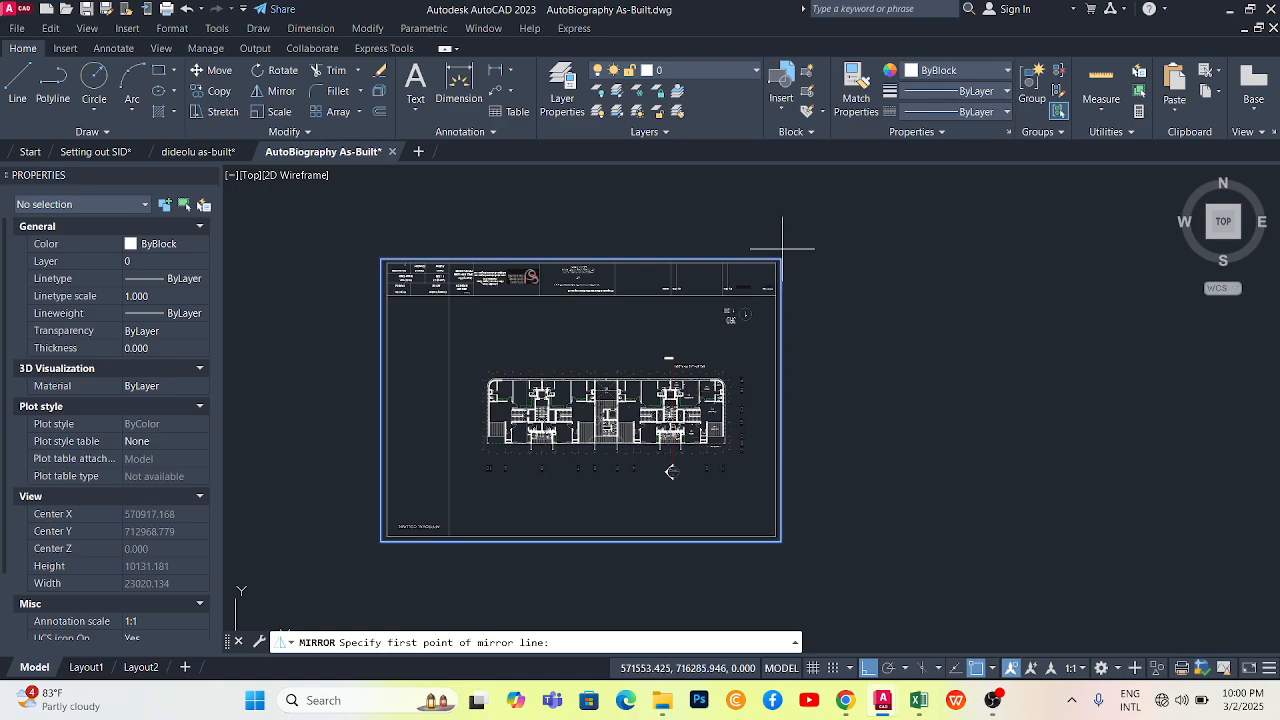
click(781, 258)
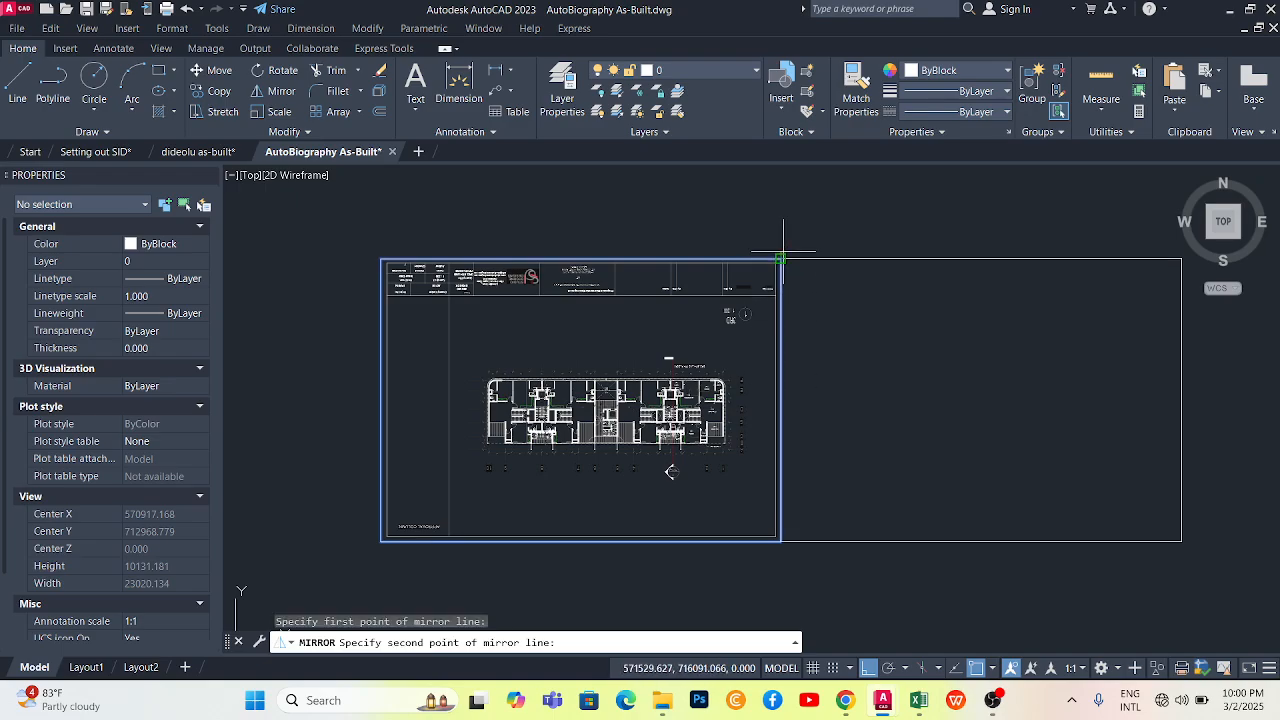
click(957, 477)
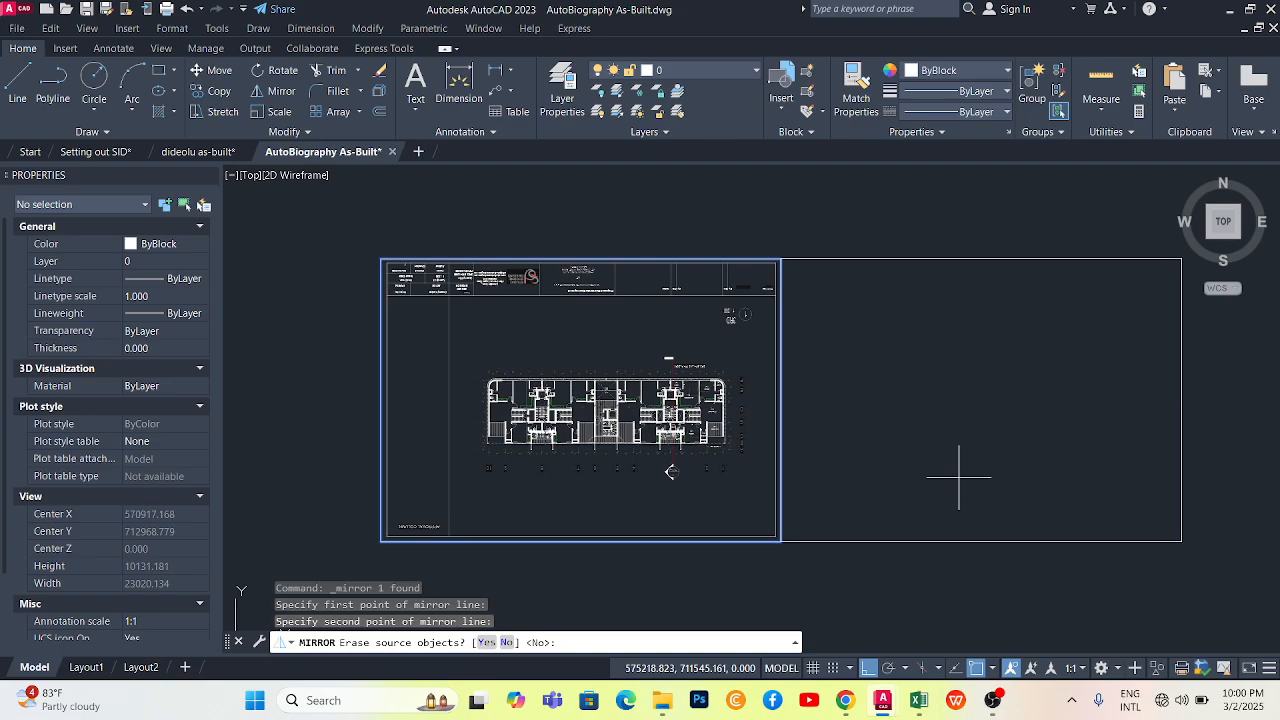
key(Return)
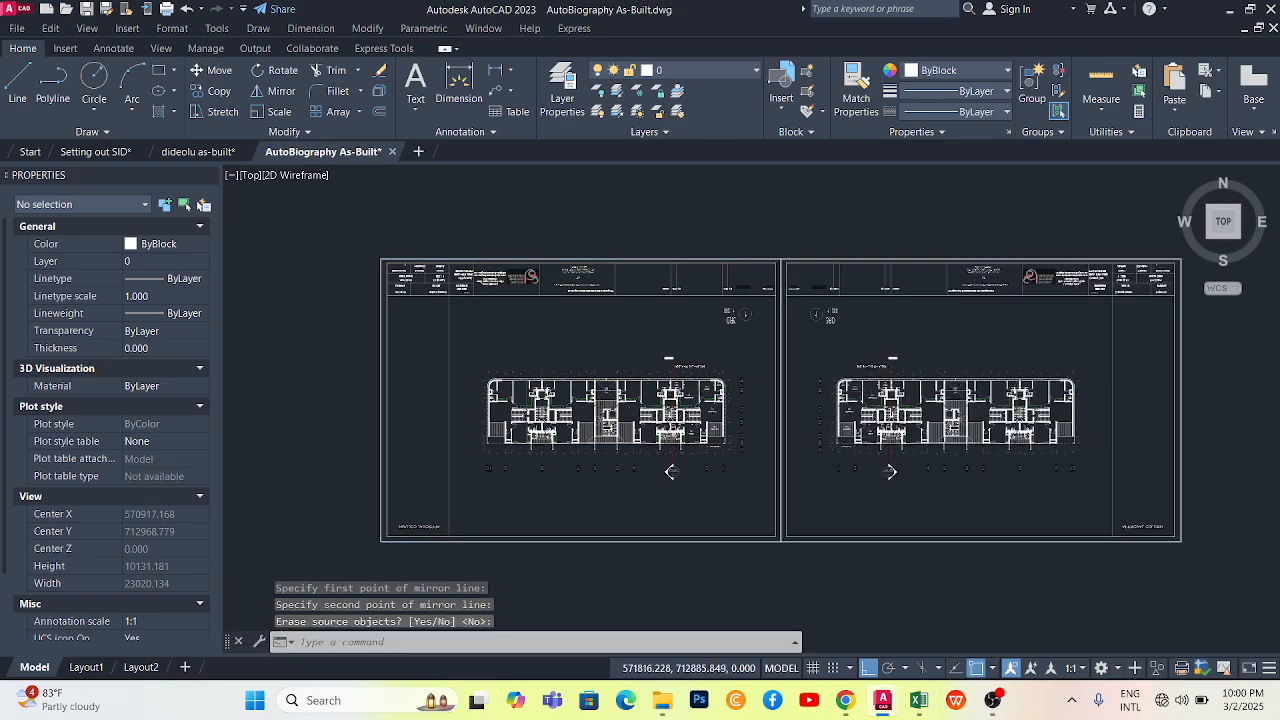
Compare the grid numbering, grid letters, text and room layout of the mirrored sheet with its source sheet
scroll(784, 408, down, 2)
scroll(843, 407, up, 2)
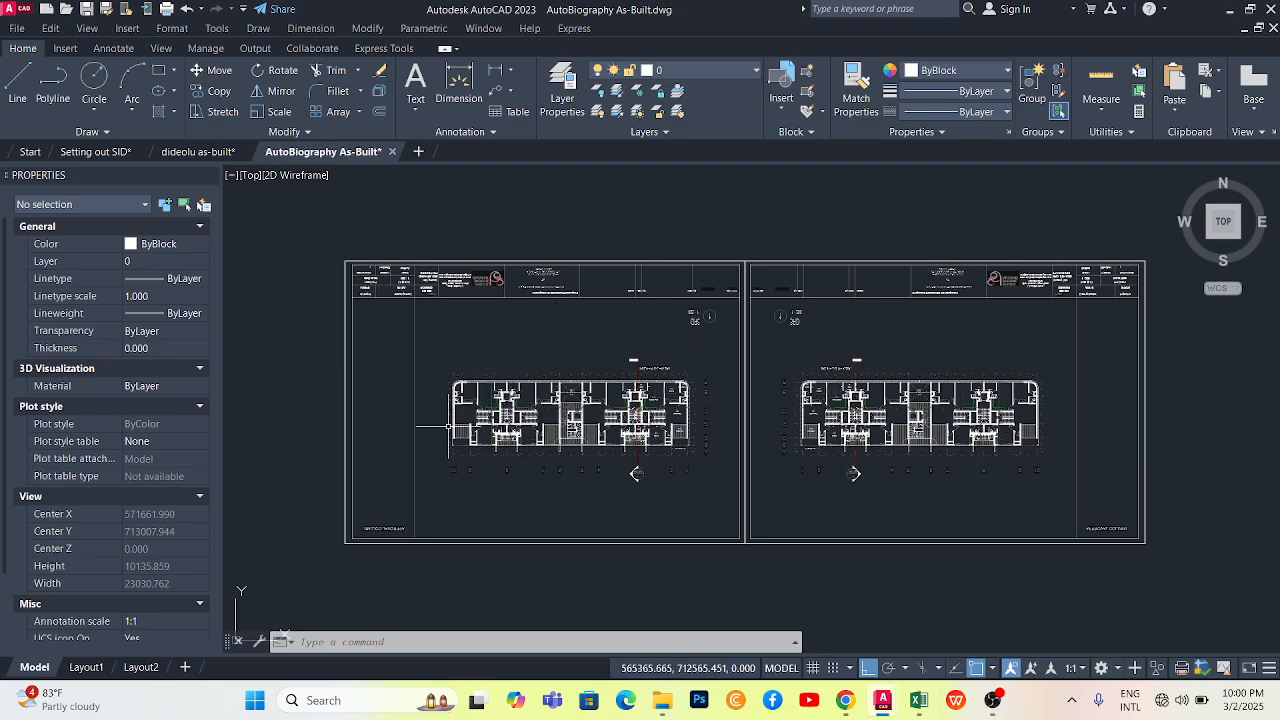
scroll(595, 540, up, 5)
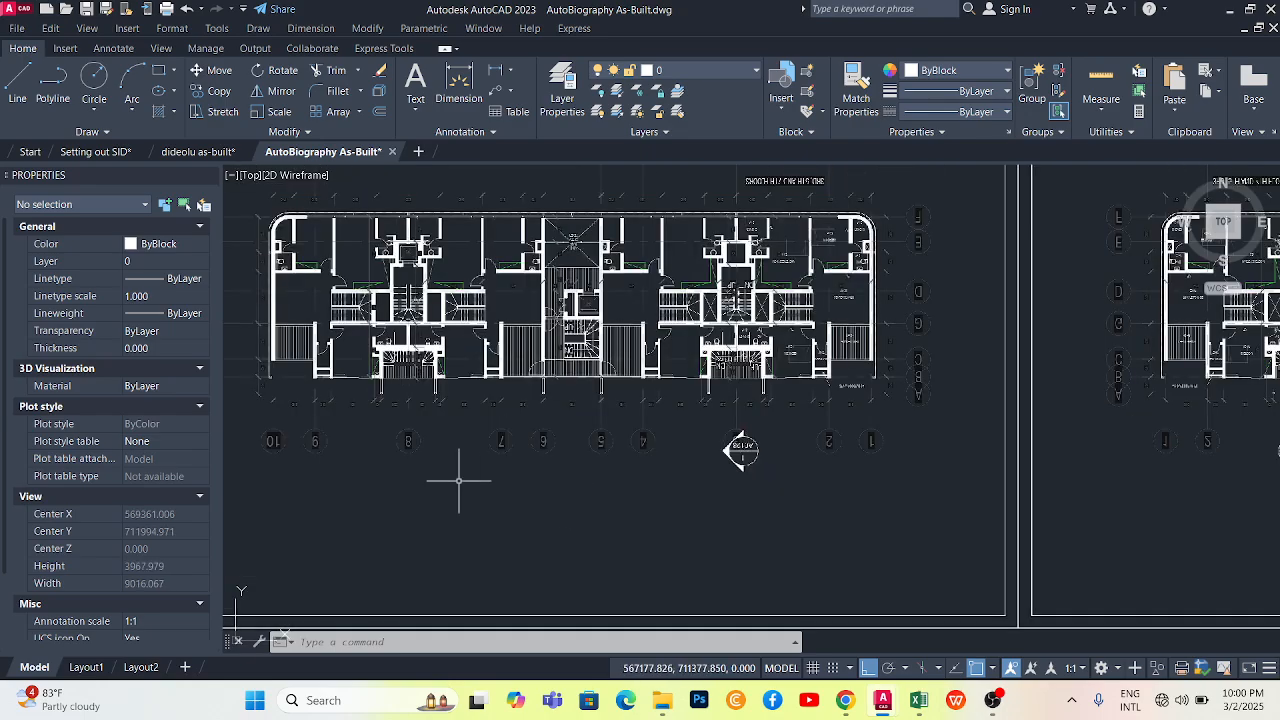
scroll(371, 457, down, 2)
scroll(307, 445, up, 2)
scroll(586, 423, down, 5)
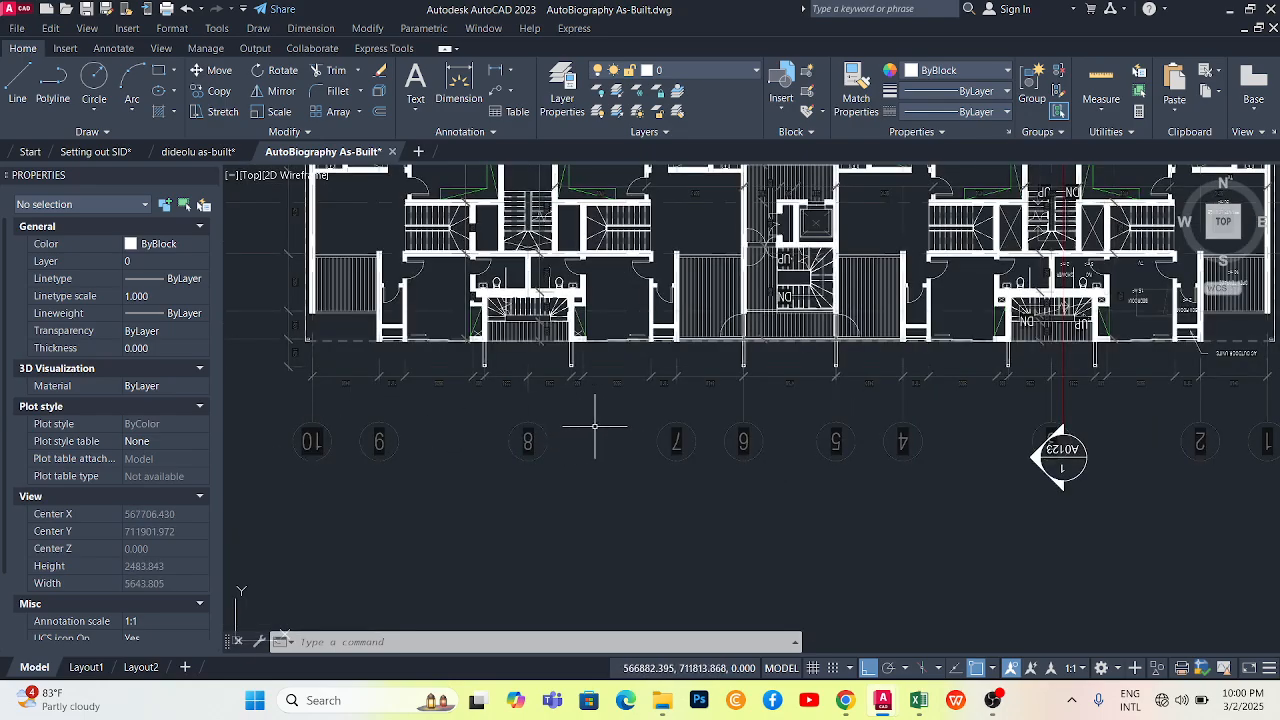
scroll(1147, 408, up, 2)
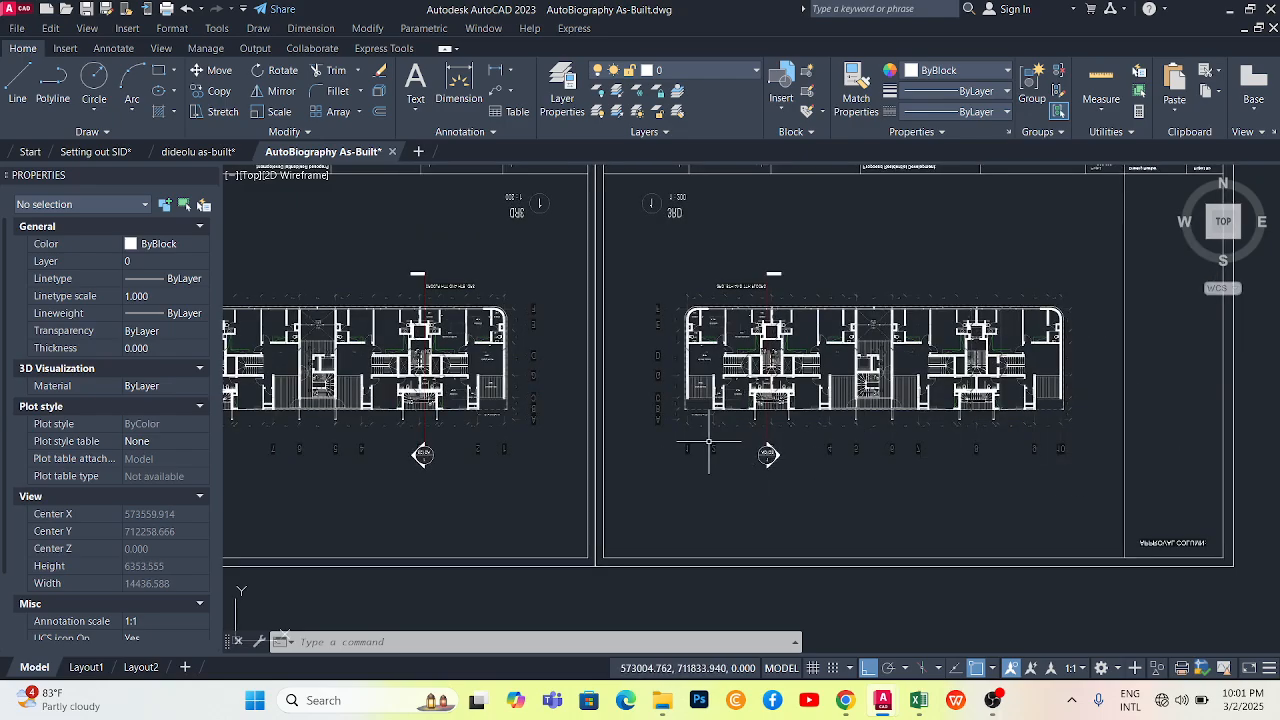
scroll(650, 440, down, 2)
scroll(380, 434, up, 3)
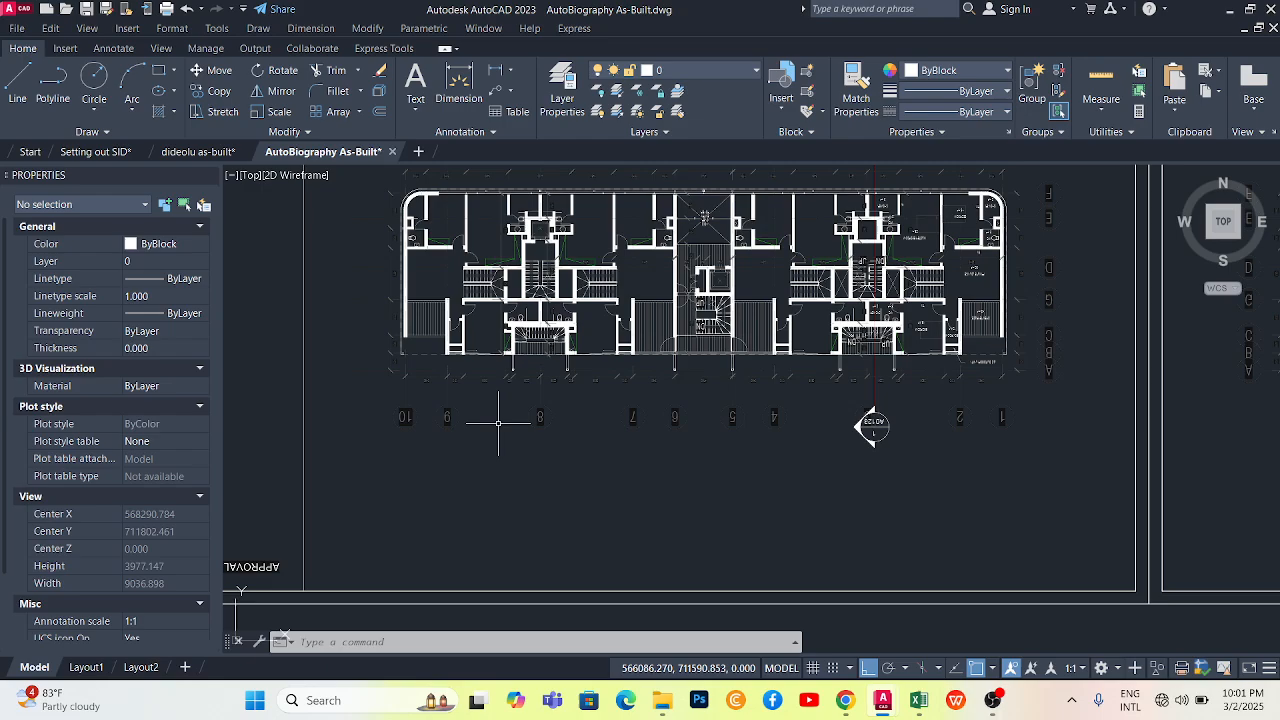
scroll(553, 401, down, 5)
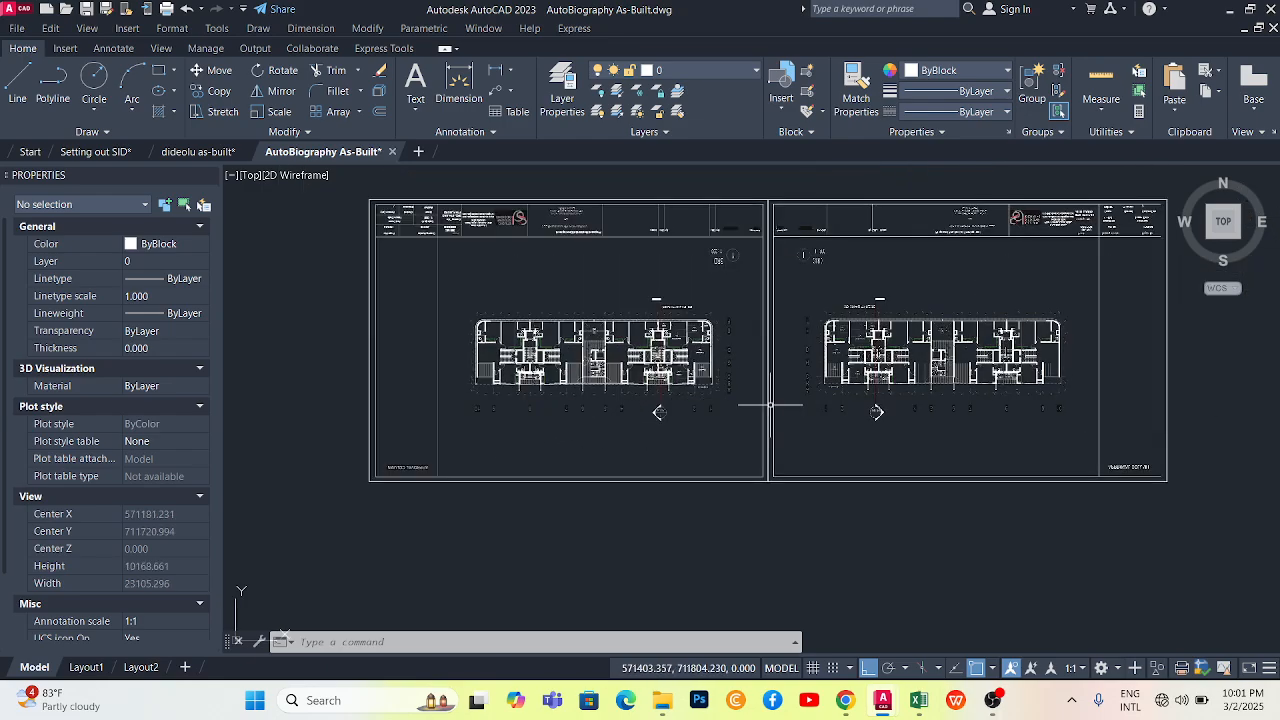
scroll(770, 405, up, 5)
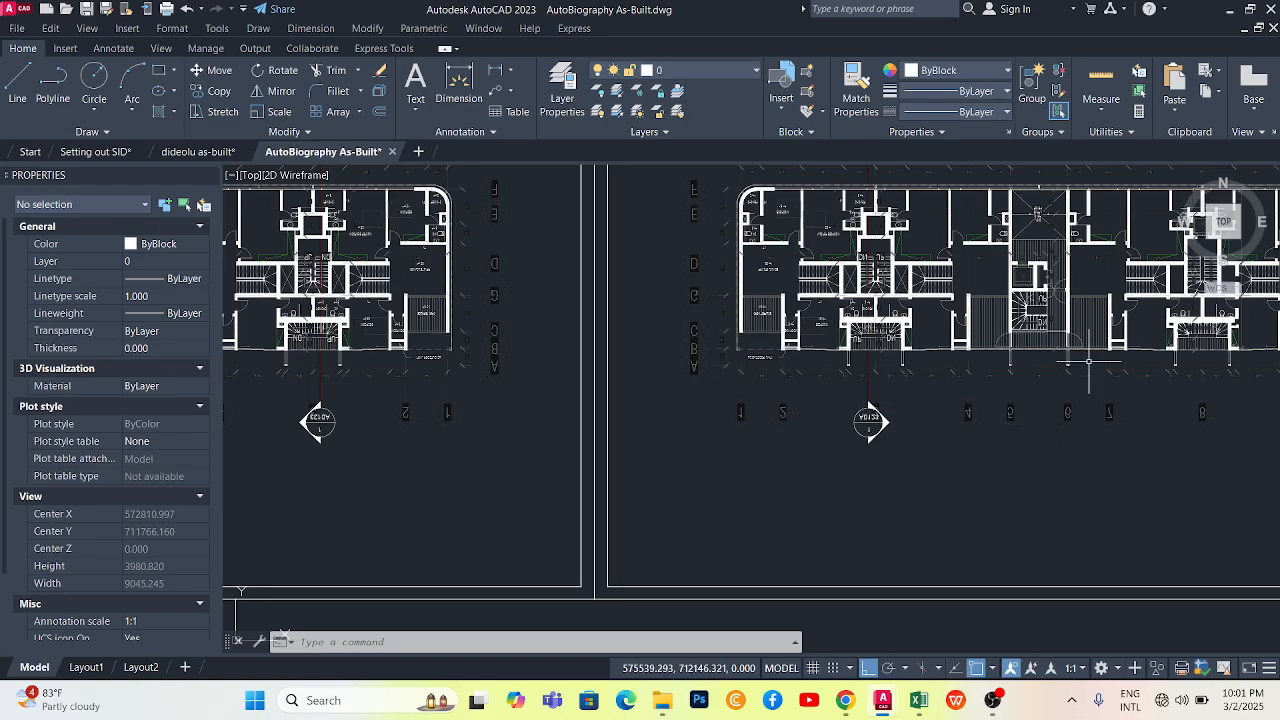
scroll(1088, 362, down, 5)
scroll(799, 403, up, 3)
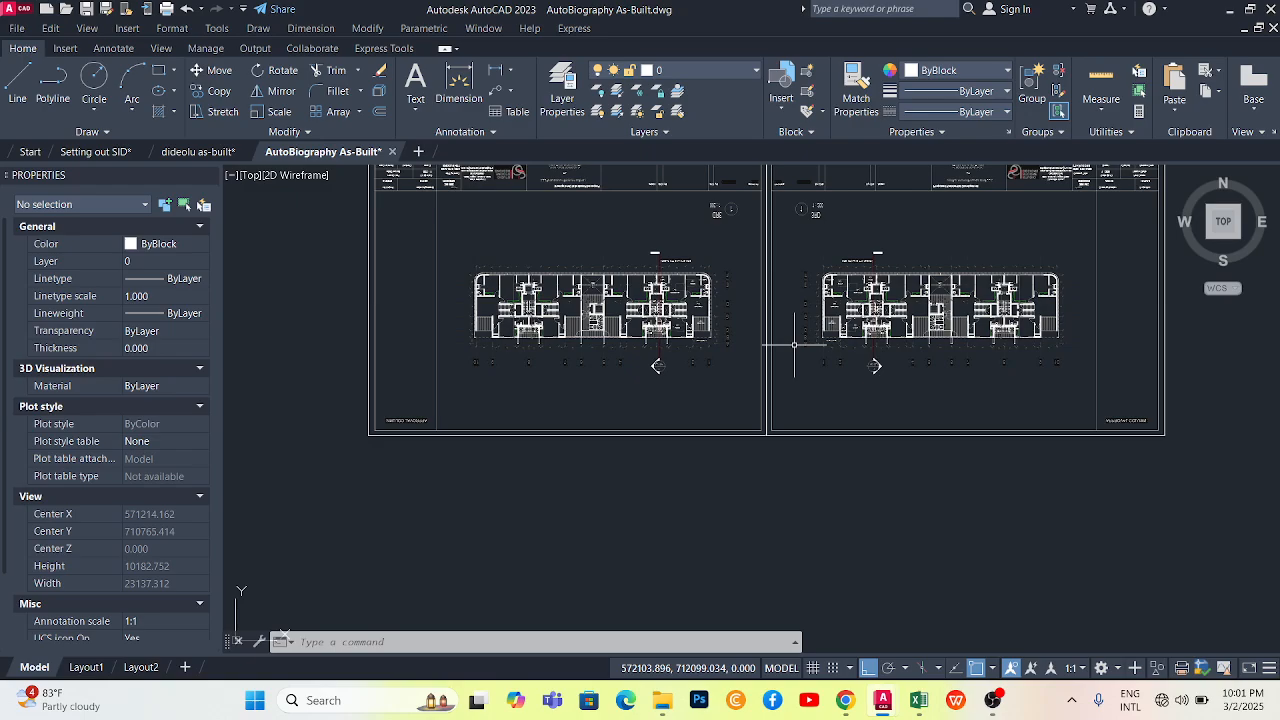
Examine the lower sheet and its mirrored copy side by side, checking grid labels, stairs, section marker and floor label for reversal
scroll(560, 316, up, 2)
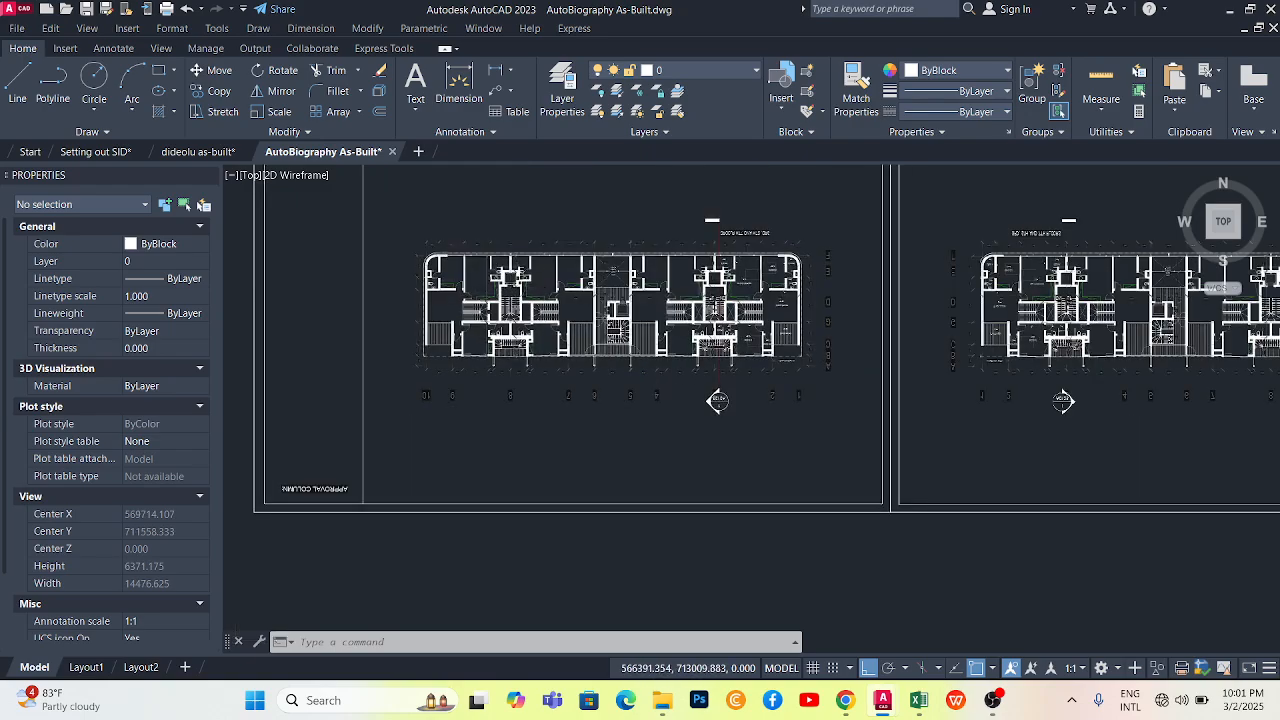
scroll(495, 308, down, 2)
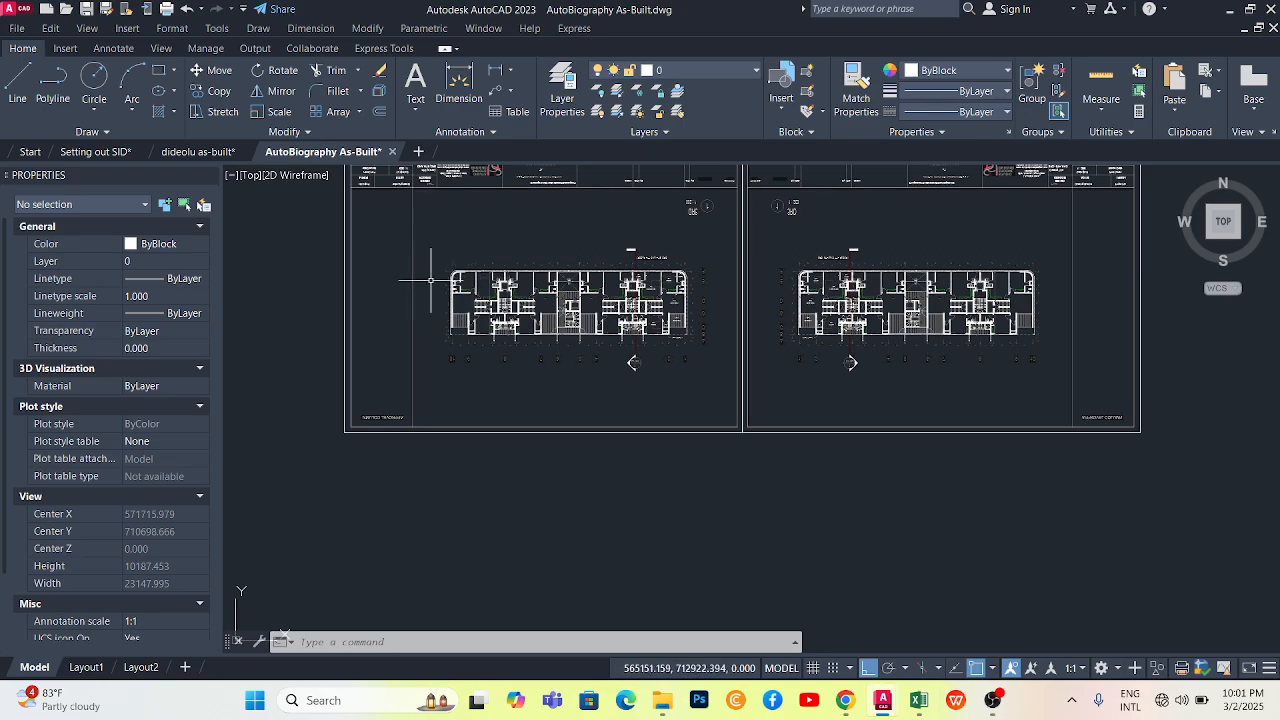
scroll(458, 290, up, 4)
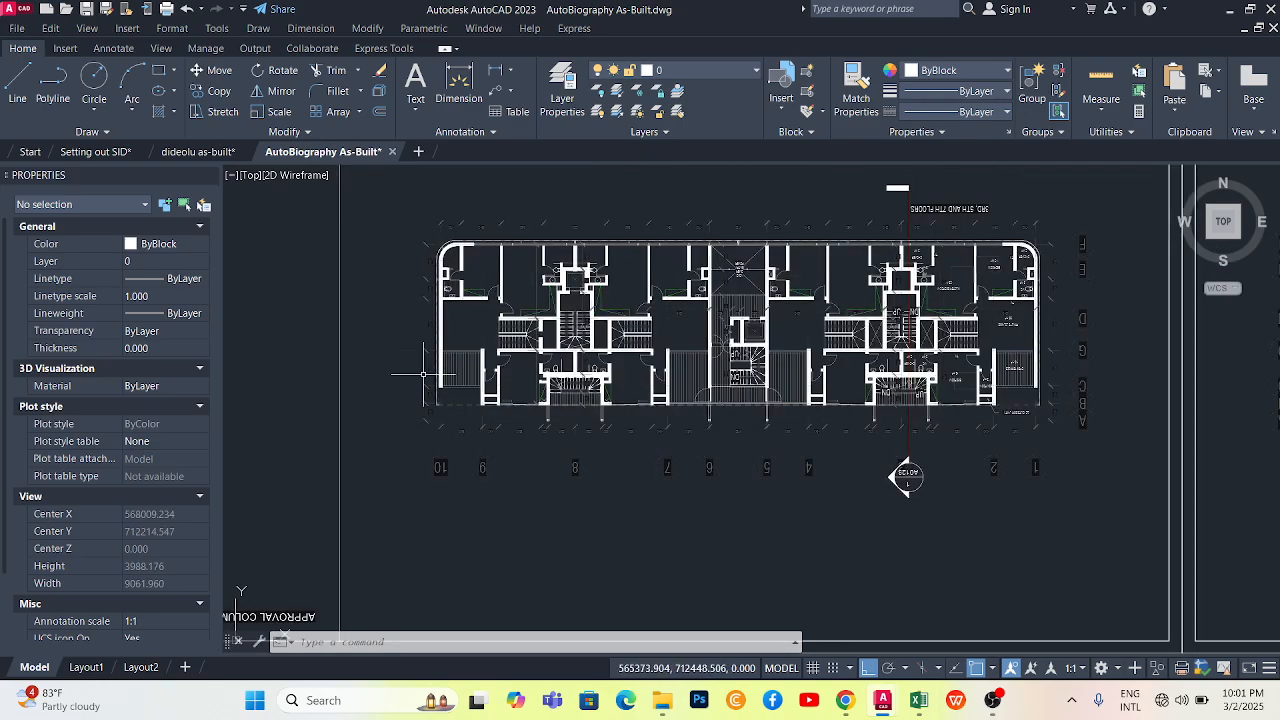
scroll(498, 339, up, 2)
scroll(737, 371, down, 4)
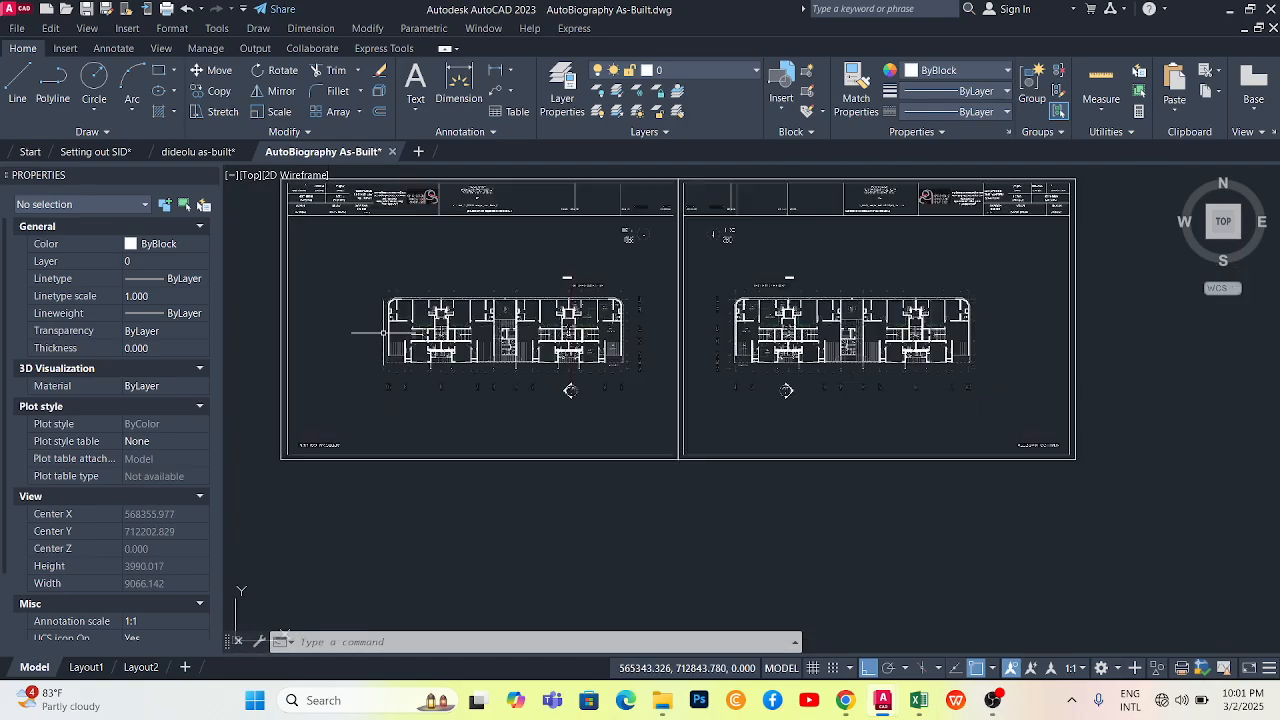
scroll(979, 321, up, 2)
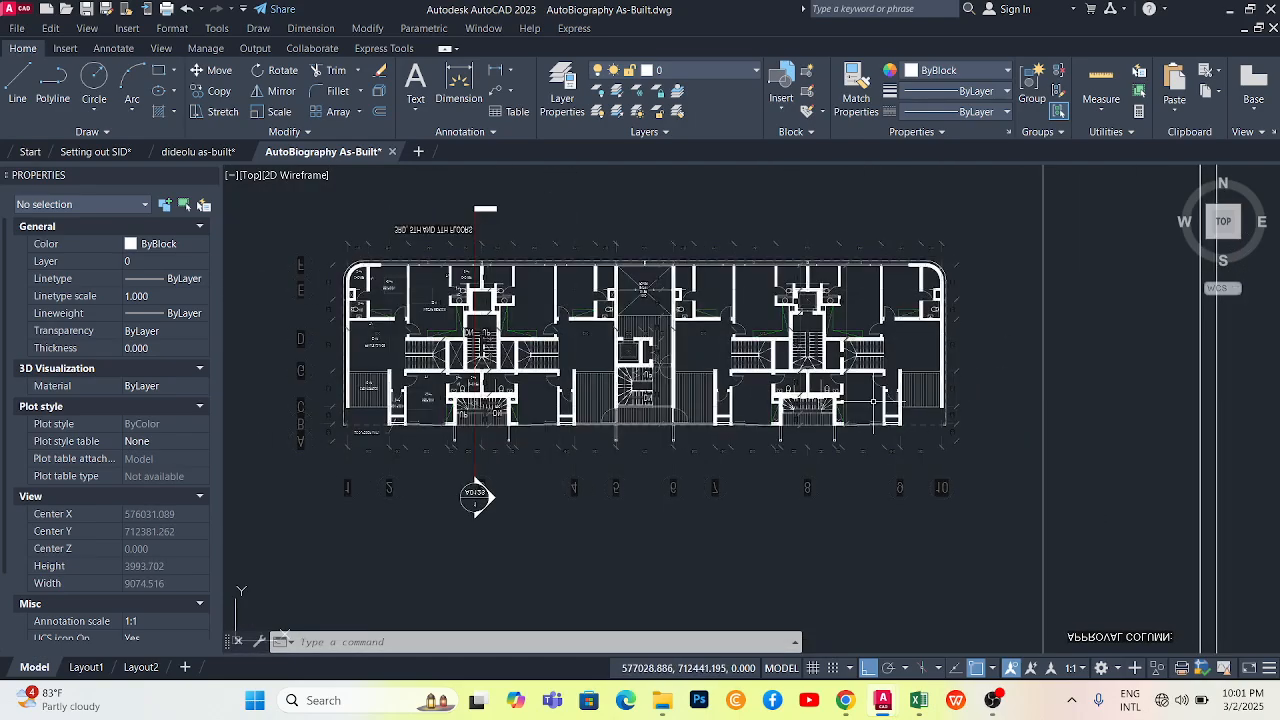
scroll(905, 311, down, 3)
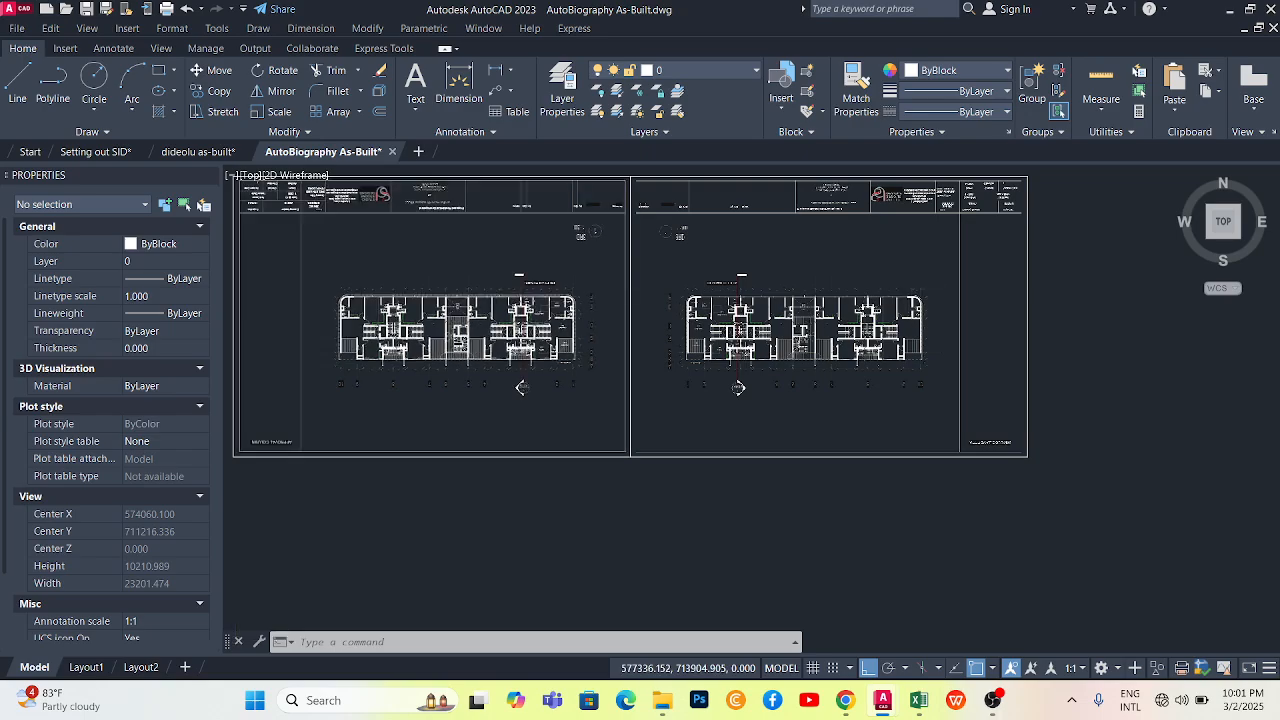
scroll(905, 311, up, 3)
scroll(910, 320, down, 3)
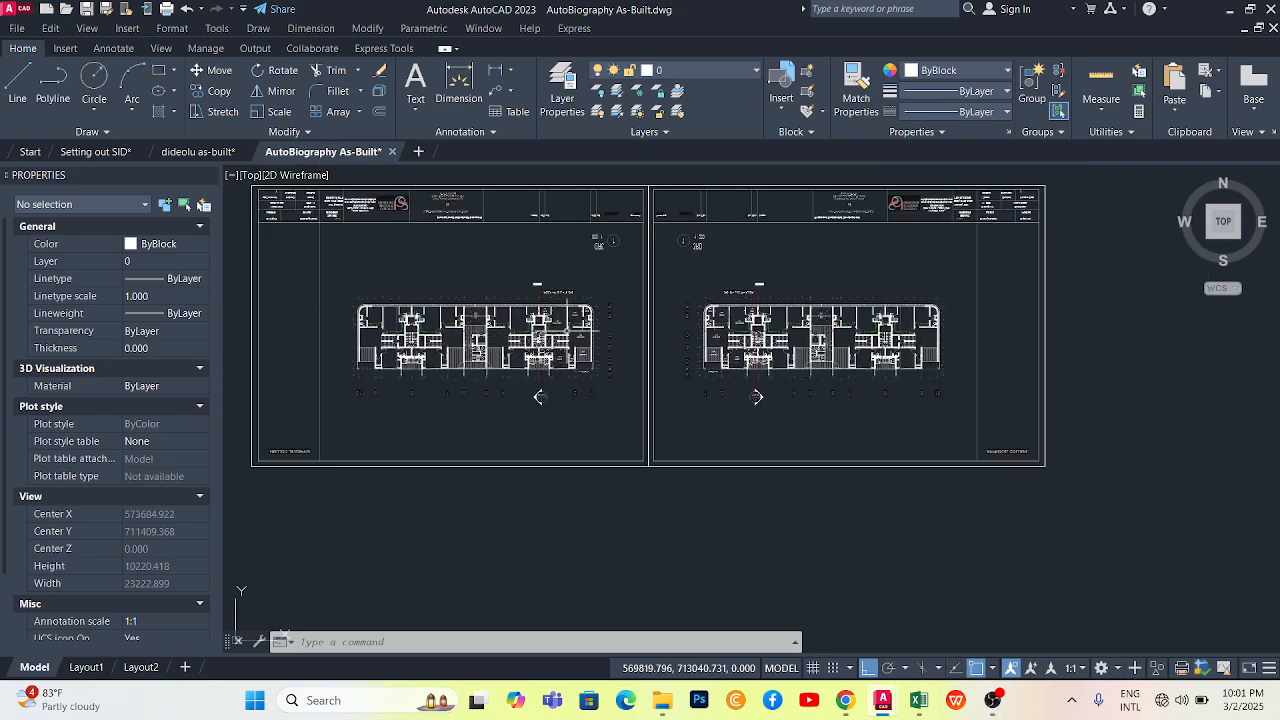
scroll(567, 330, up, 2)
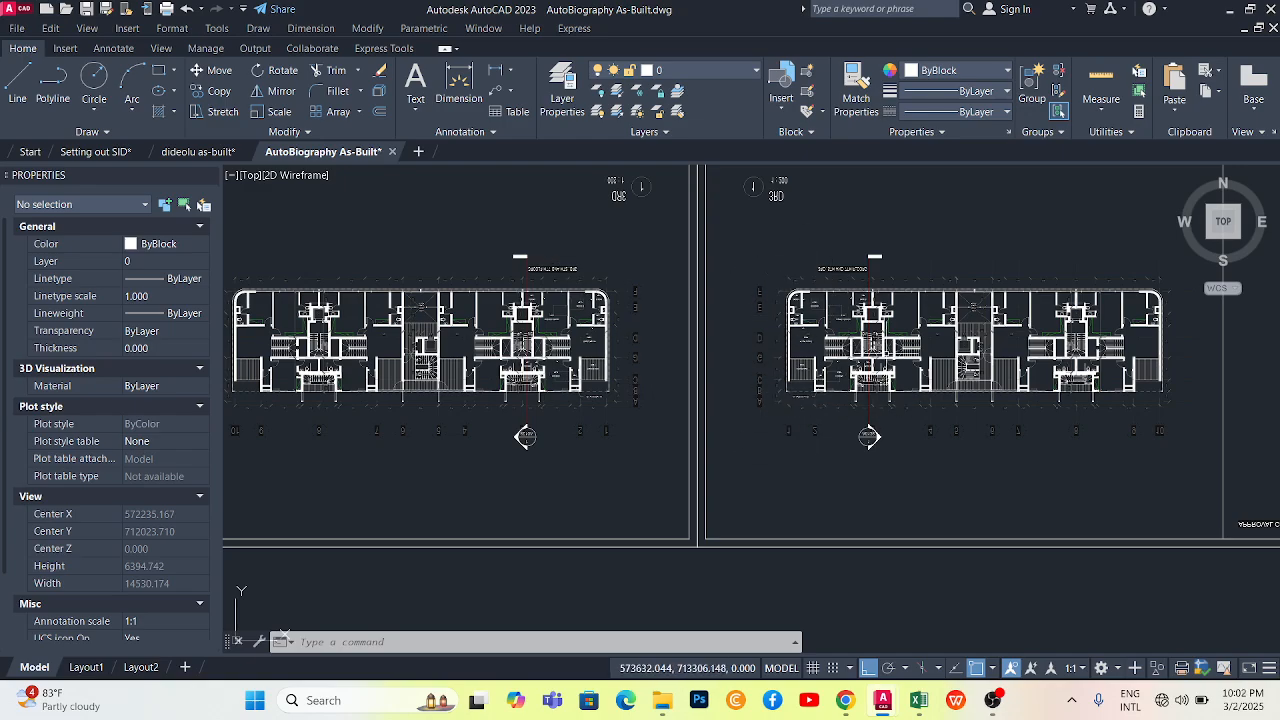
scroll(636, 358, down, 2)
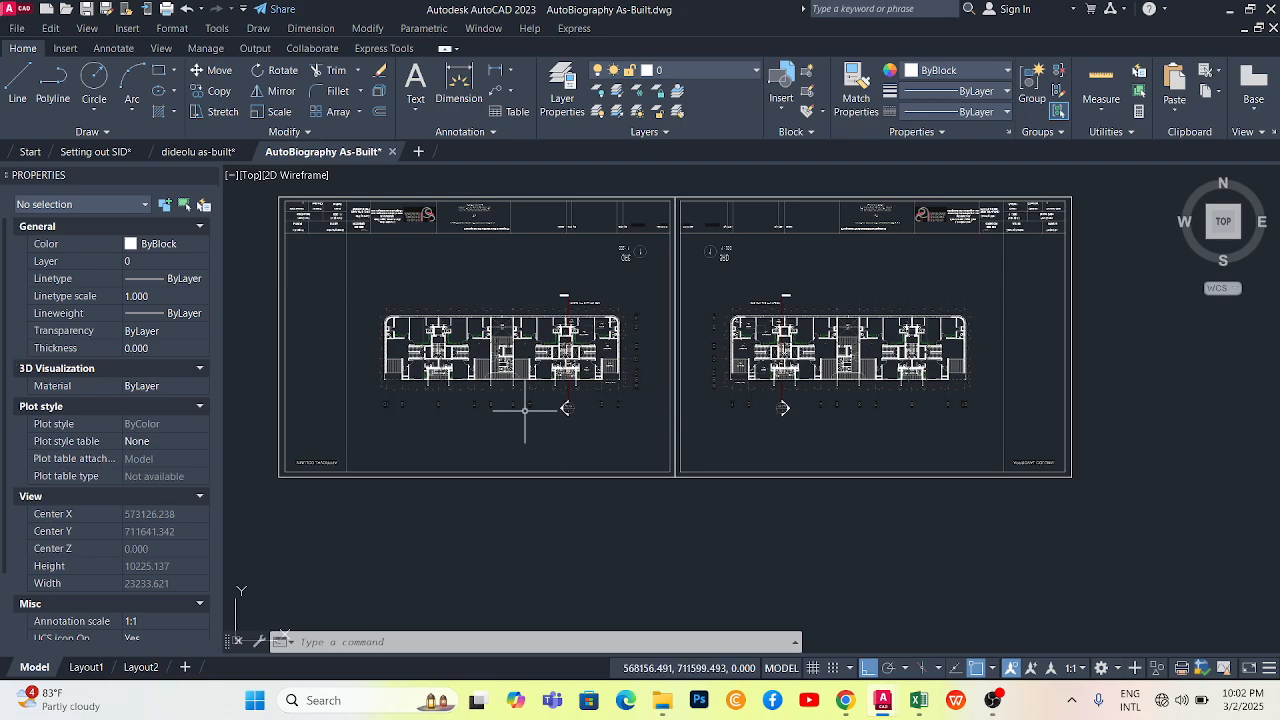
scroll(442, 411, up, 2)
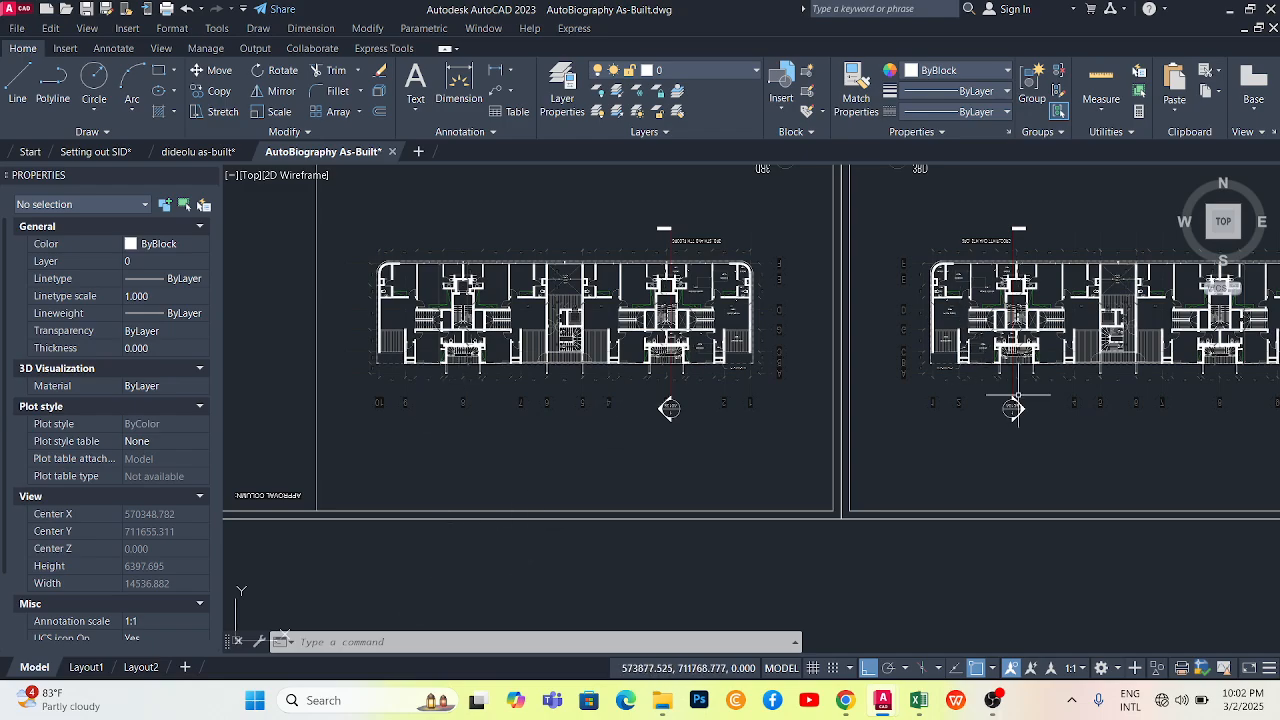
scroll(924, 358, up, 4)
scroll(1040, 364, down, 2)
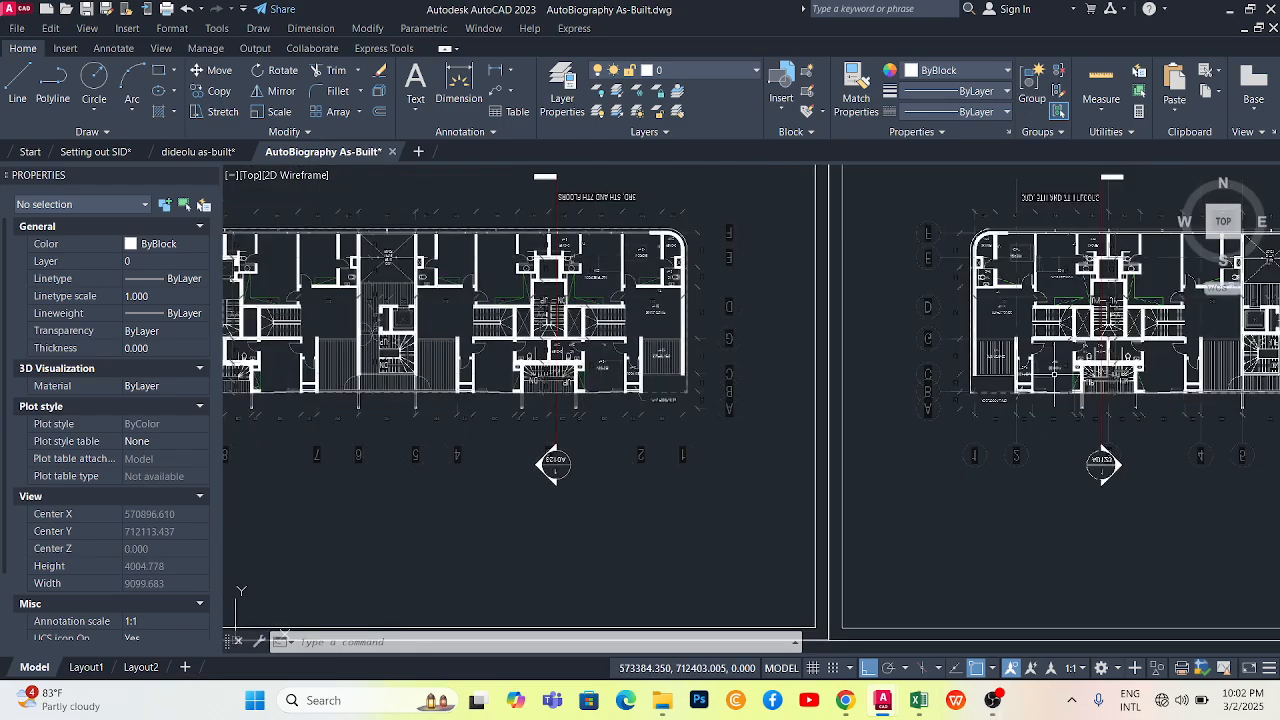
scroll(735, 370, down, 4)
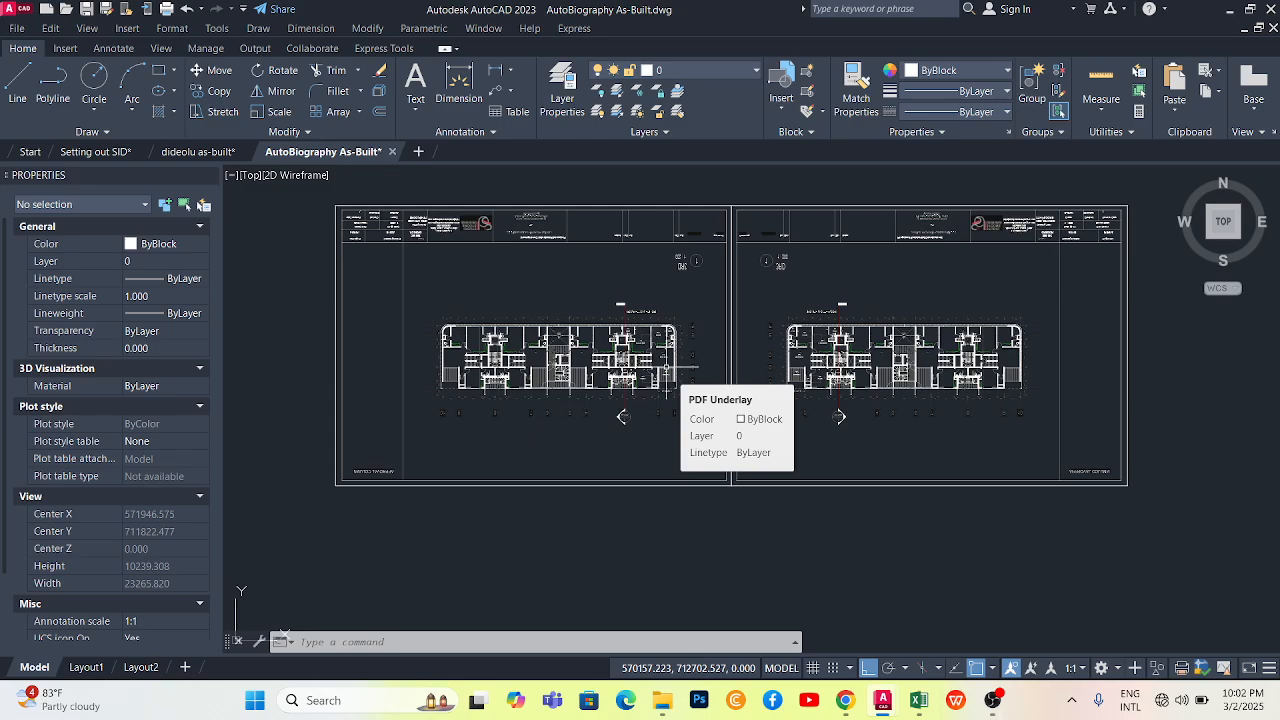
Compare the rotated pair of sheets in the upper row with the mirrored pair in the lower row
scroll(666, 368, down, 5)
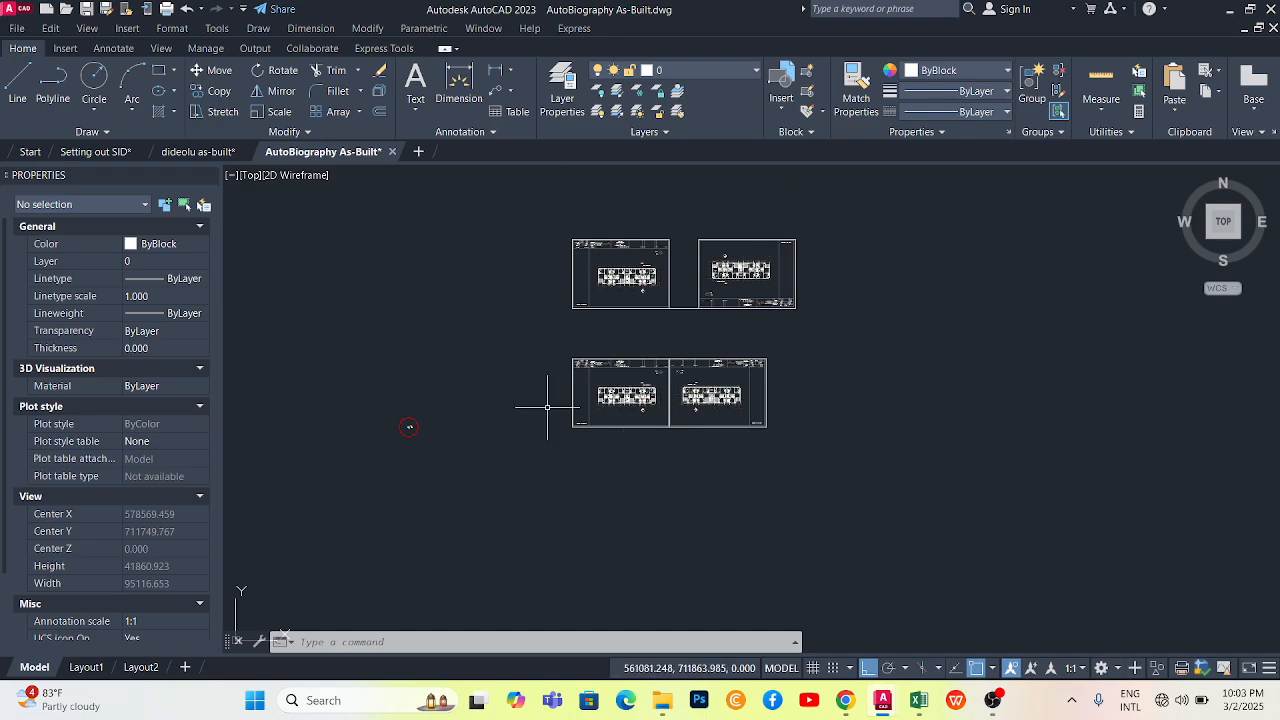
scroll(669, 261, up, 4)
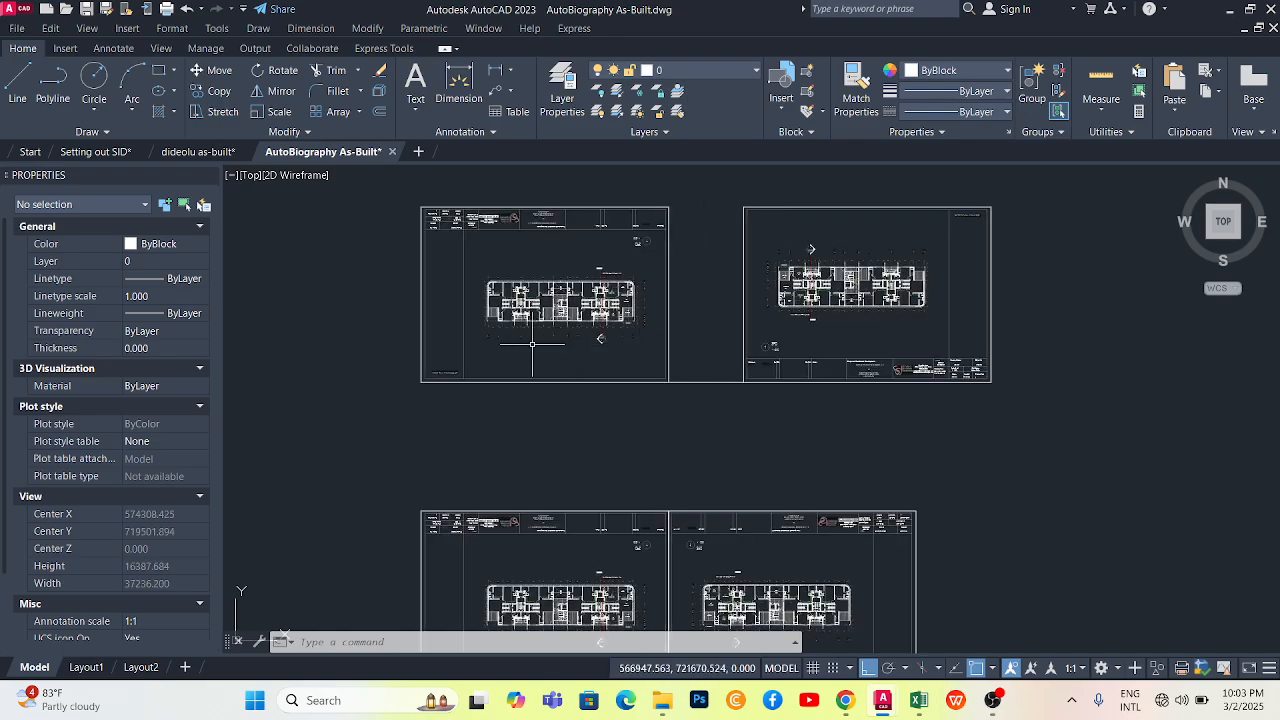
scroll(540, 340, up, 3)
scroll(550, 330, down, 3)
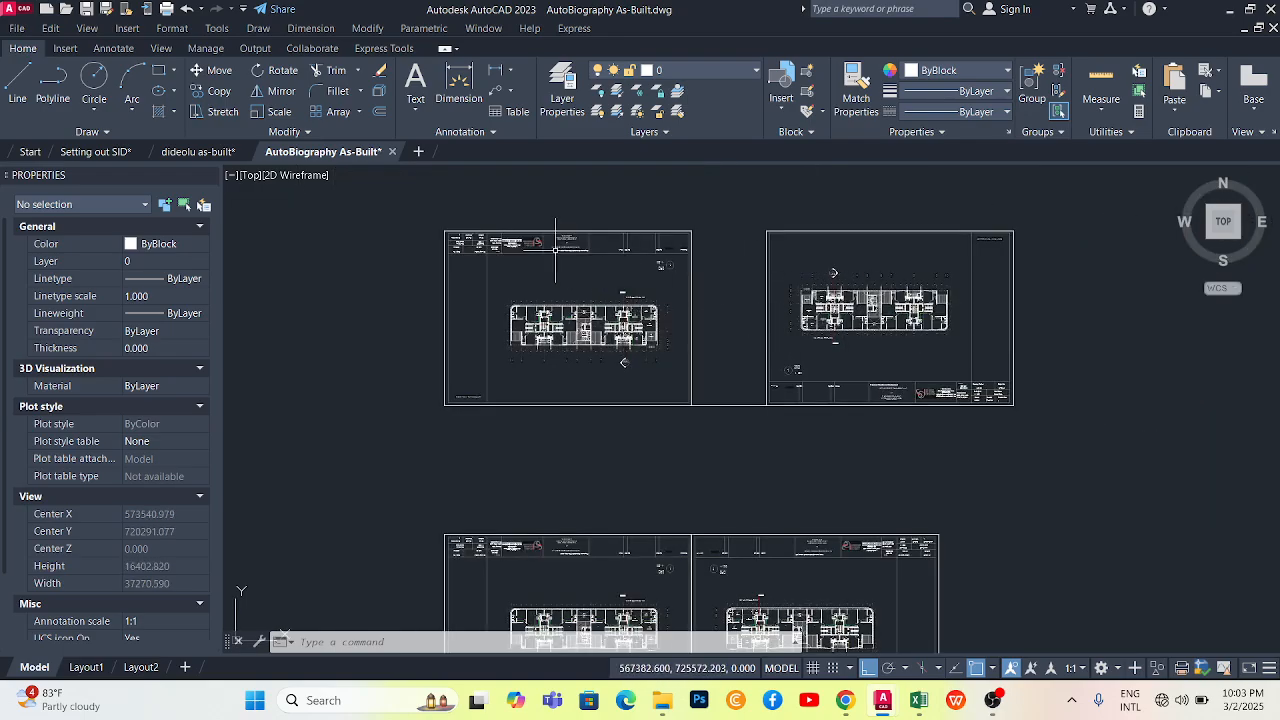
scroll(555, 250, down, 4)
scroll(521, 406, up, 4)
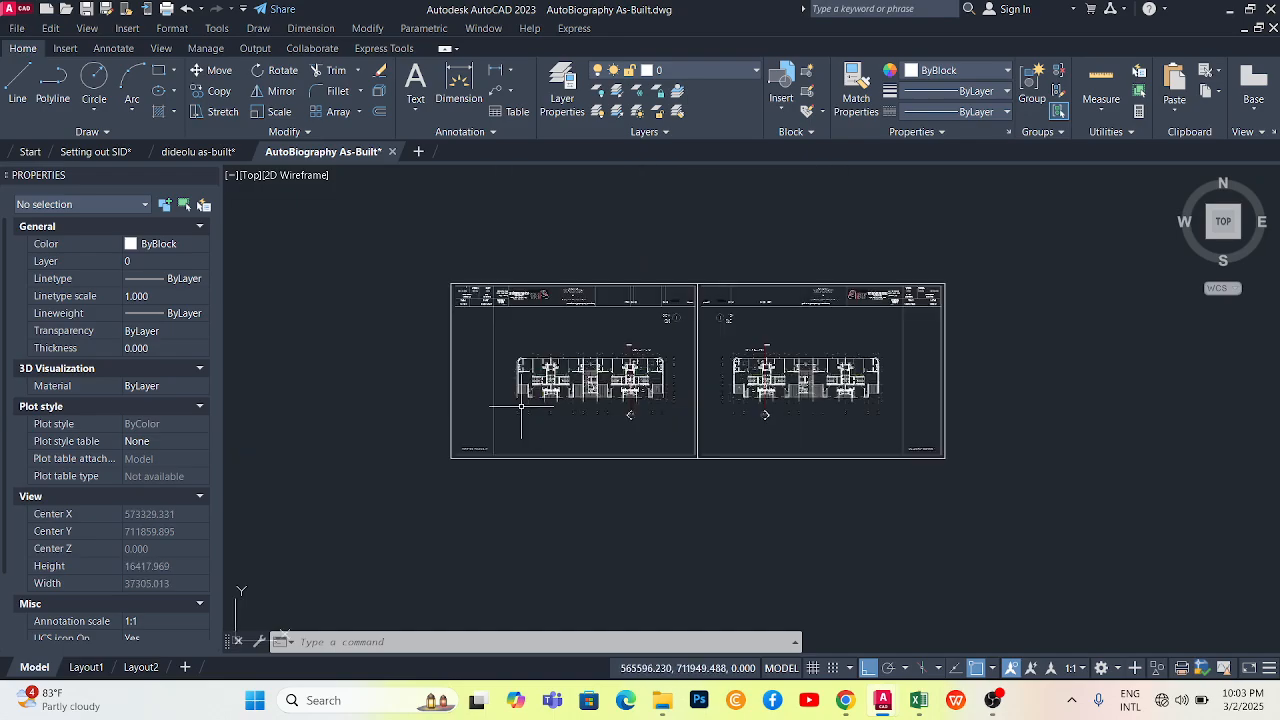
scroll(562, 345, down, 2)
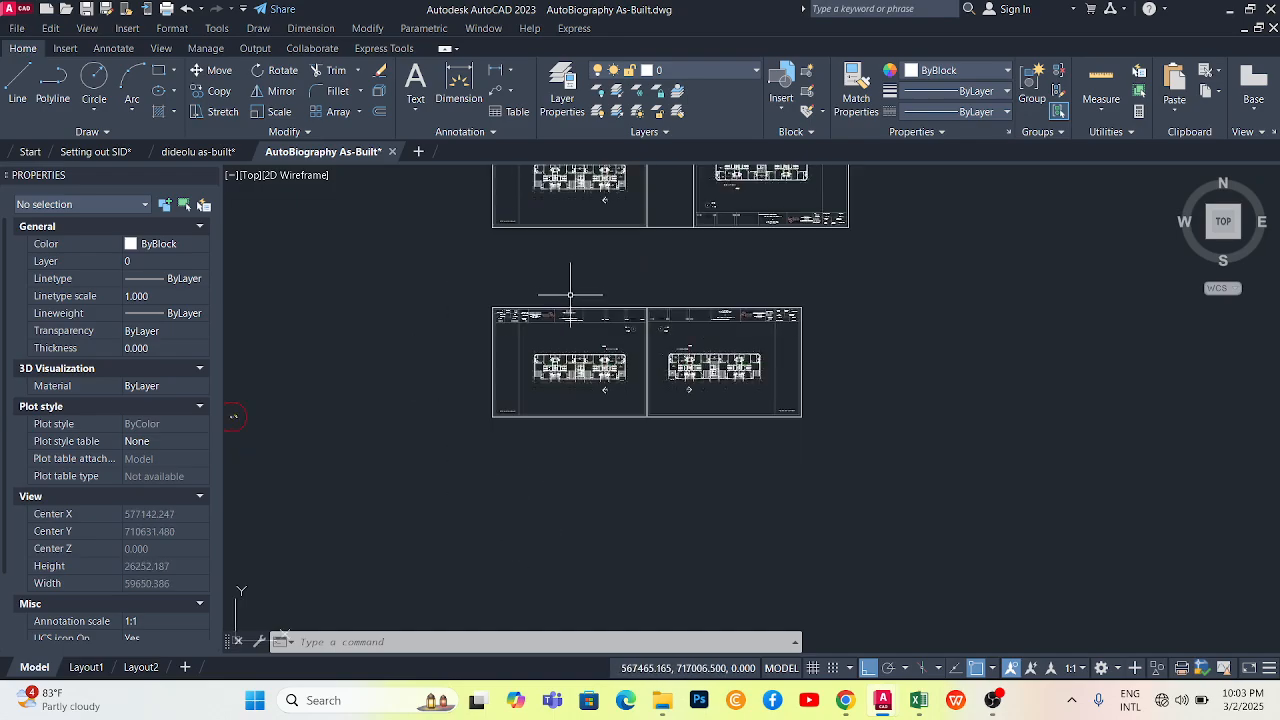
Delete the mirrored sheet in the lower row and mirror its source again about the vertical right edge, keeping the source
click(730, 316)
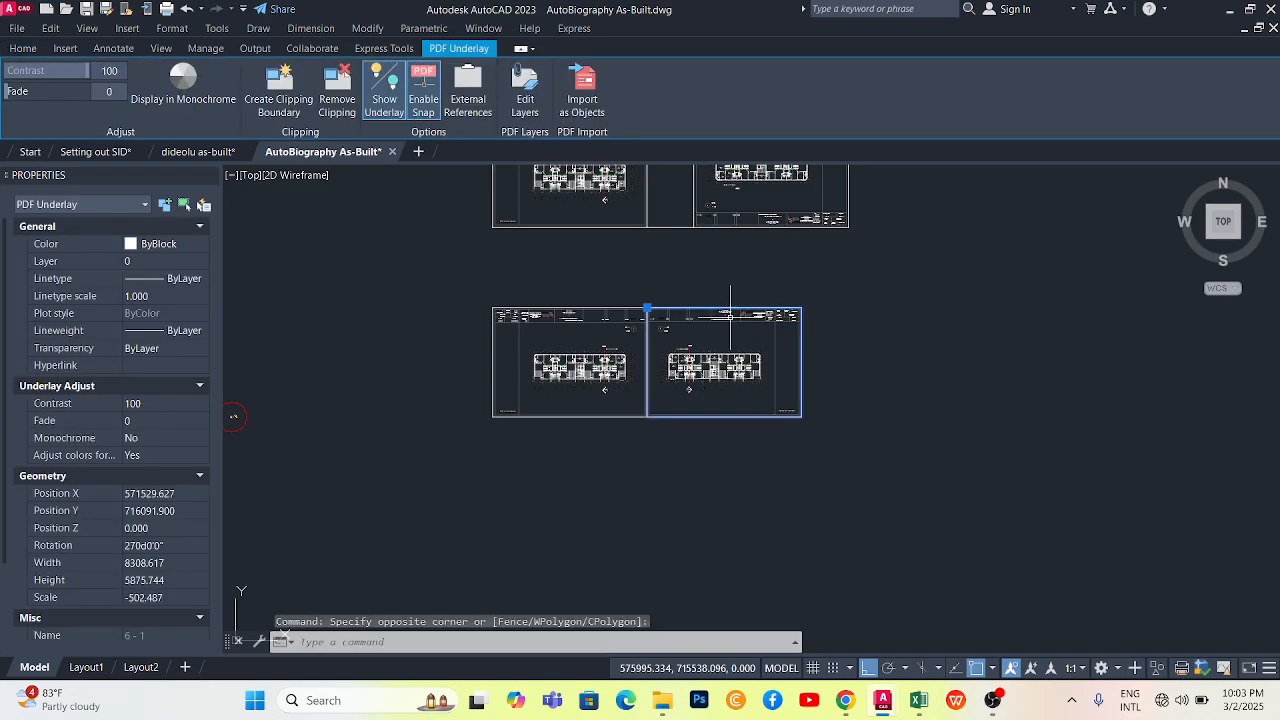
key(Delete)
click(666, 266)
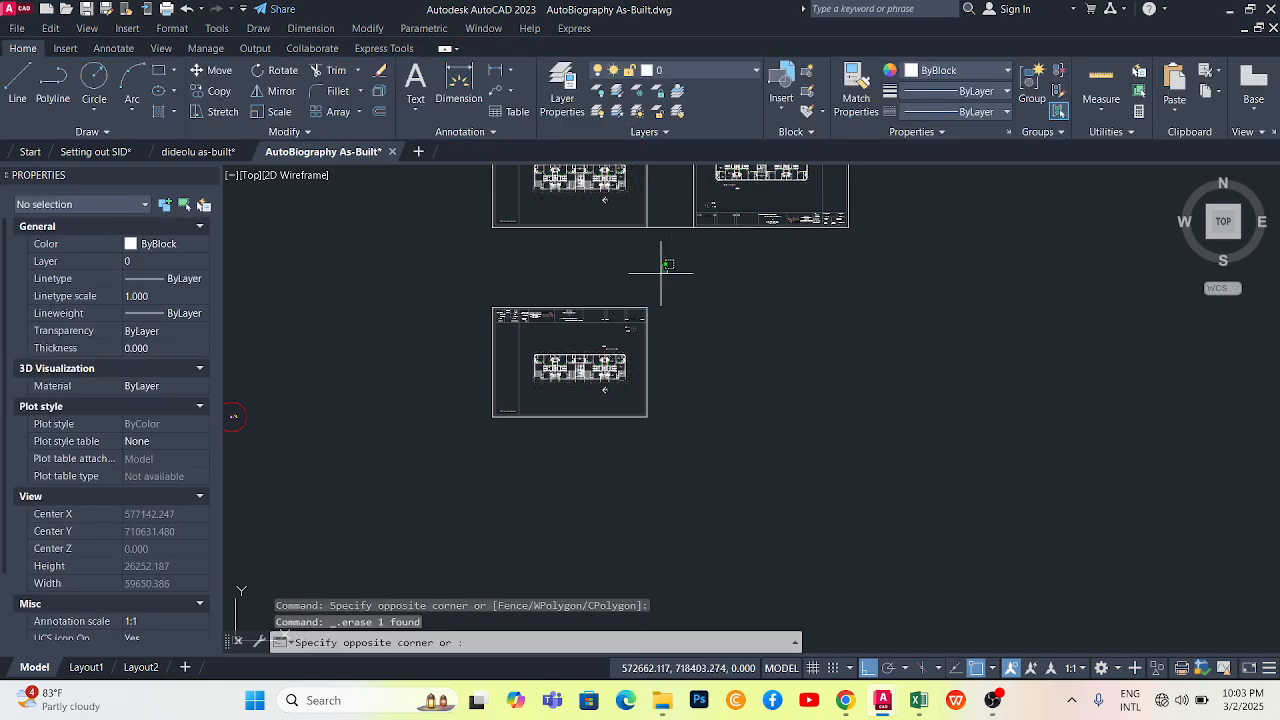
click(598, 343)
click(23, 48)
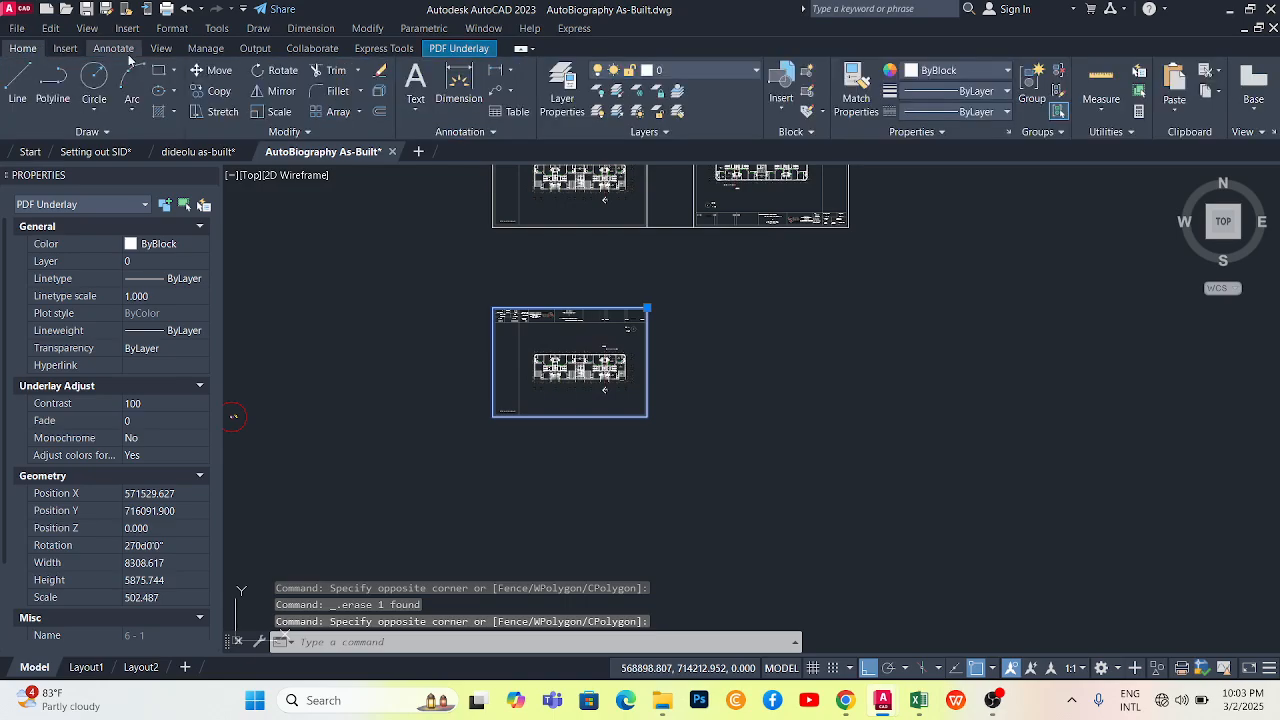
click(261, 92)
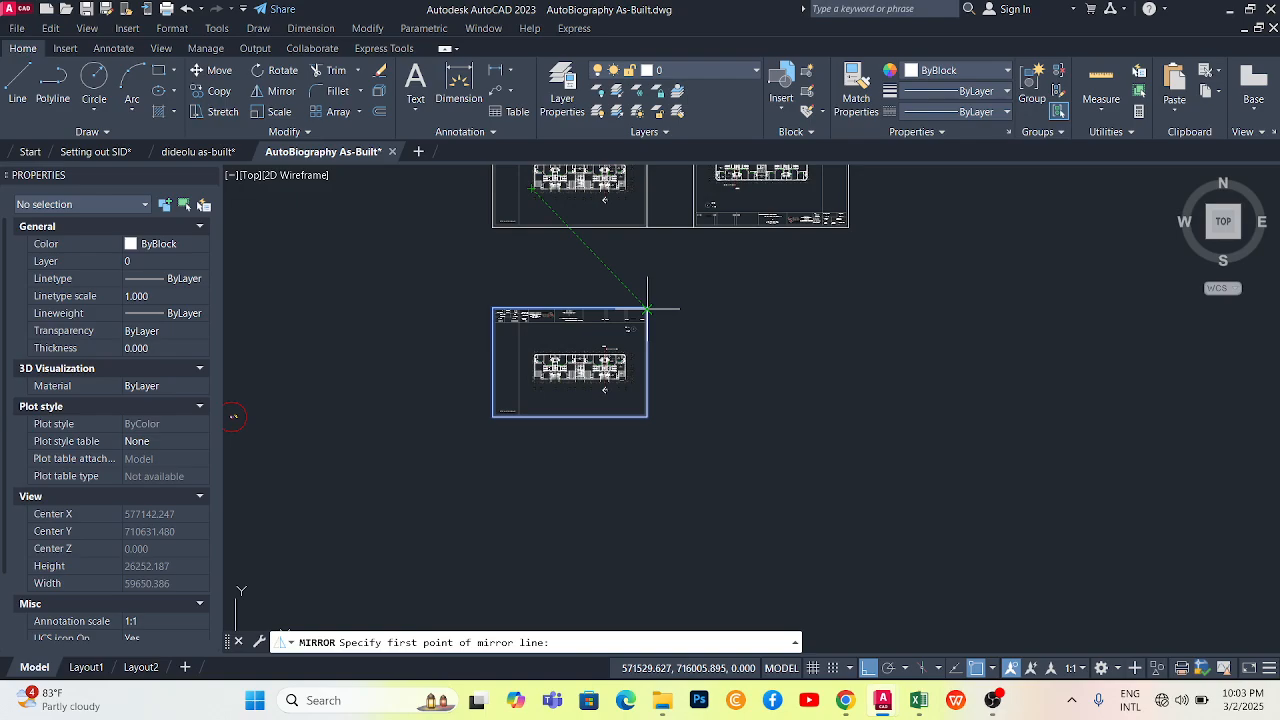
scroll(648, 310, up, 3)
click(645, 311)
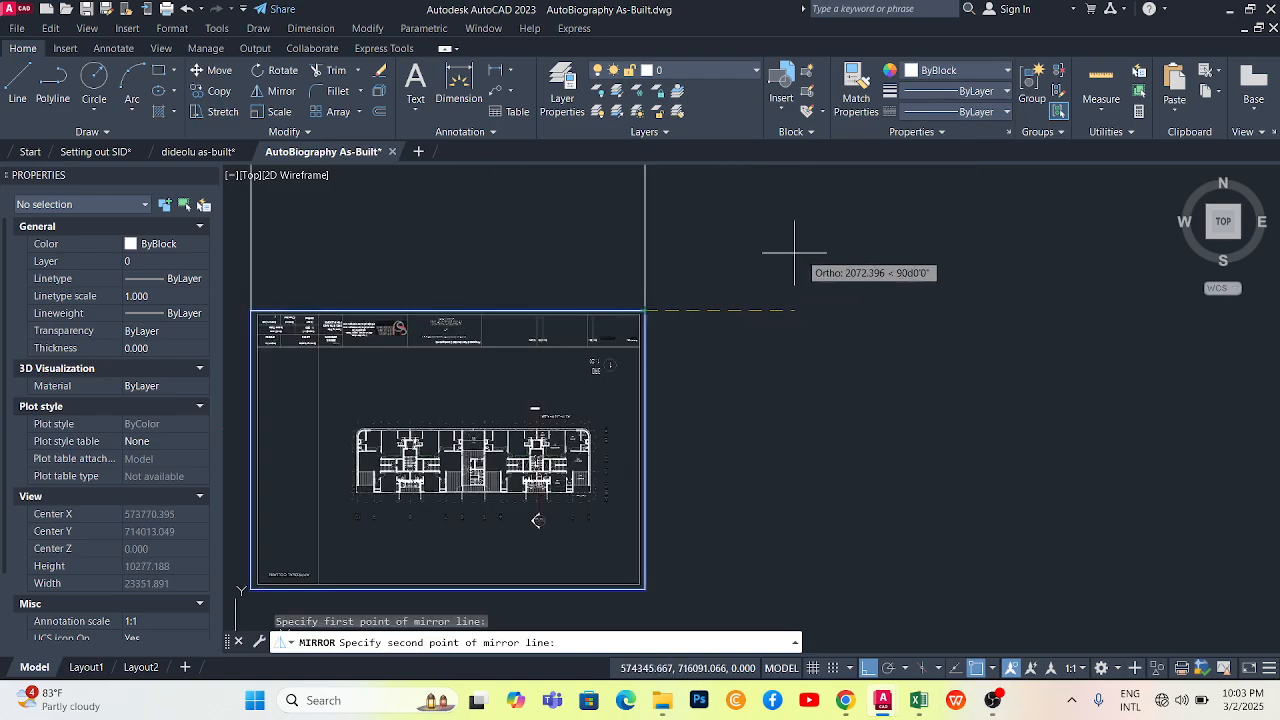
scroll(858, 512, down, 5)
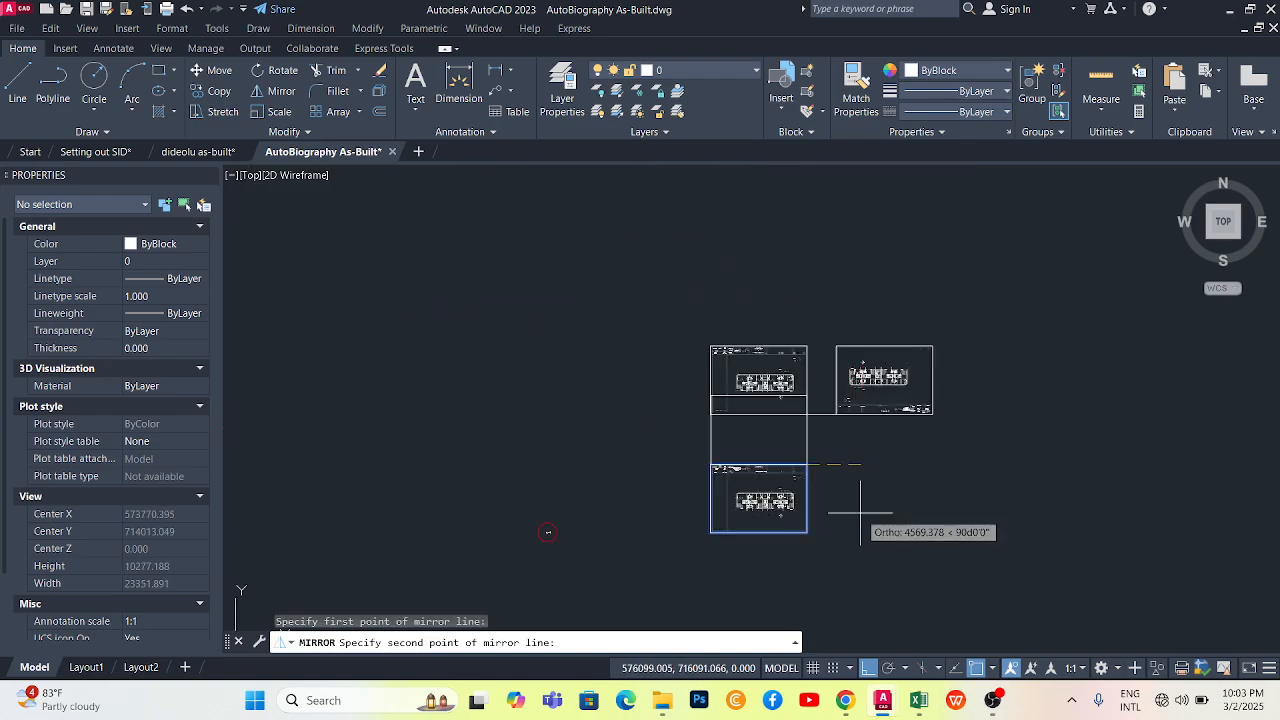
click(871, 571)
key(Return)
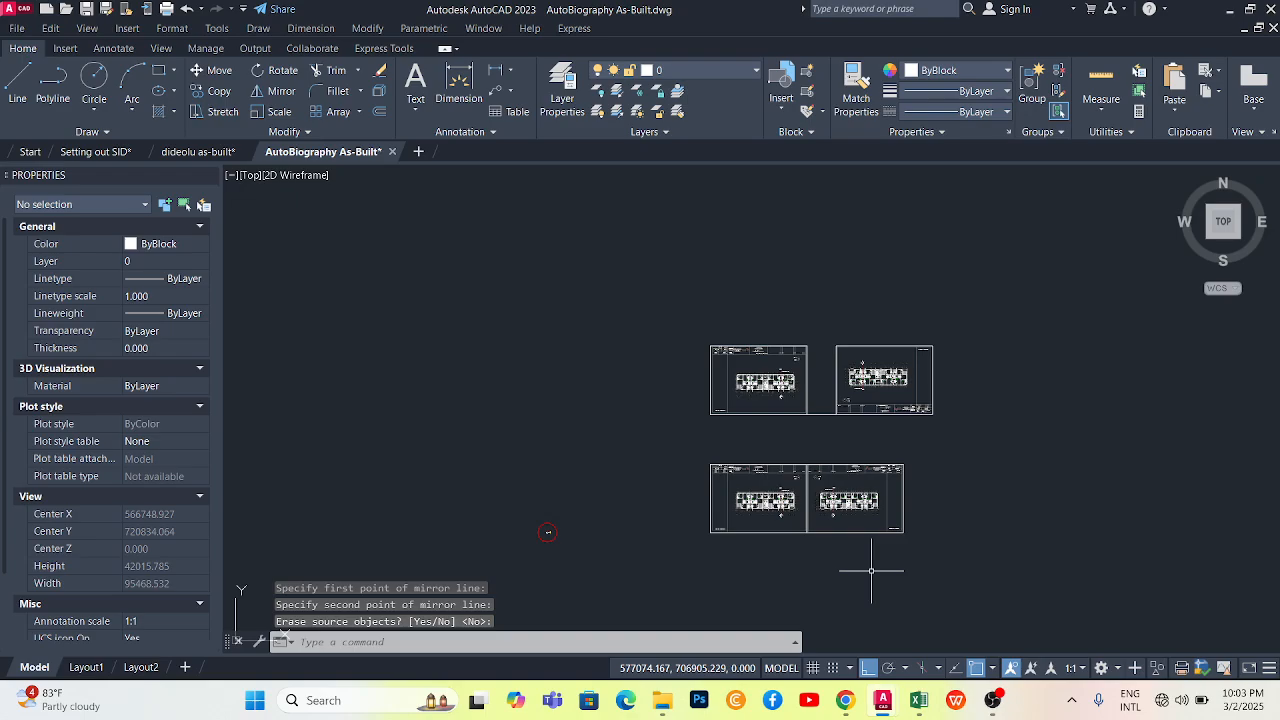
Mirror the lower source sheet about its vertical left edge as well, using Ortho and keeping the source
scroll(887, 458, up, 2)
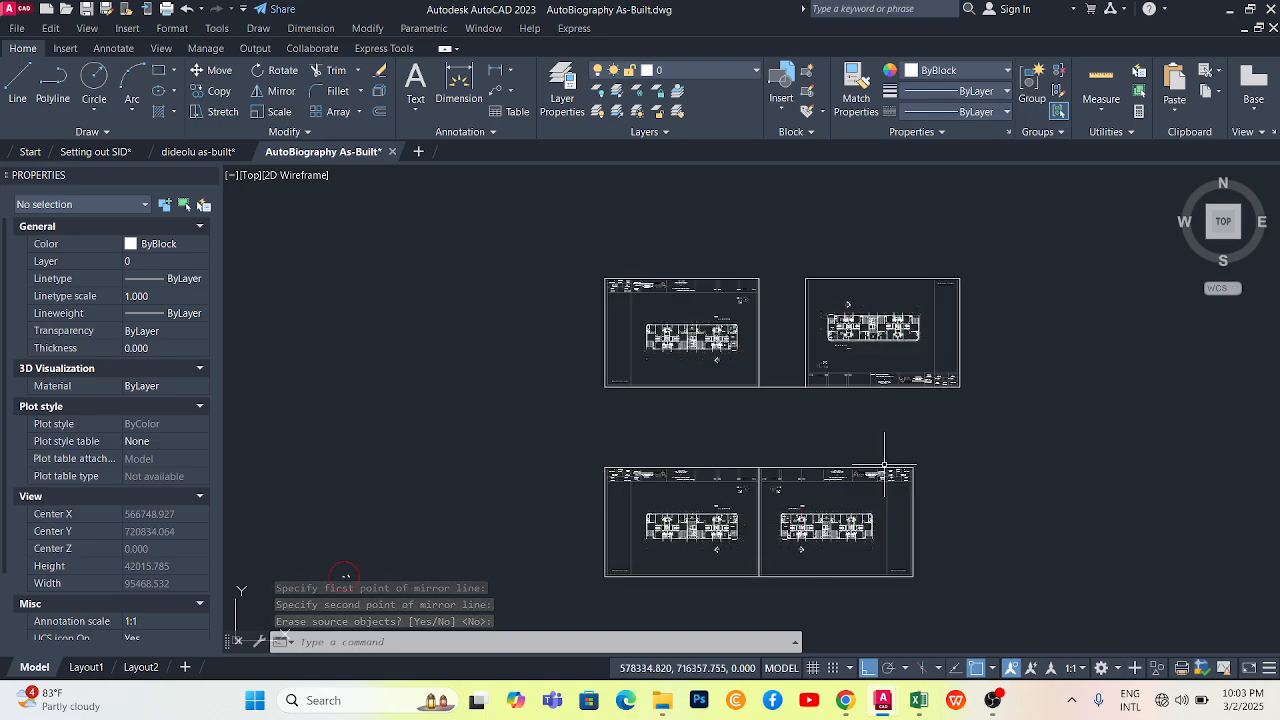
click(671, 452)
click(602, 517)
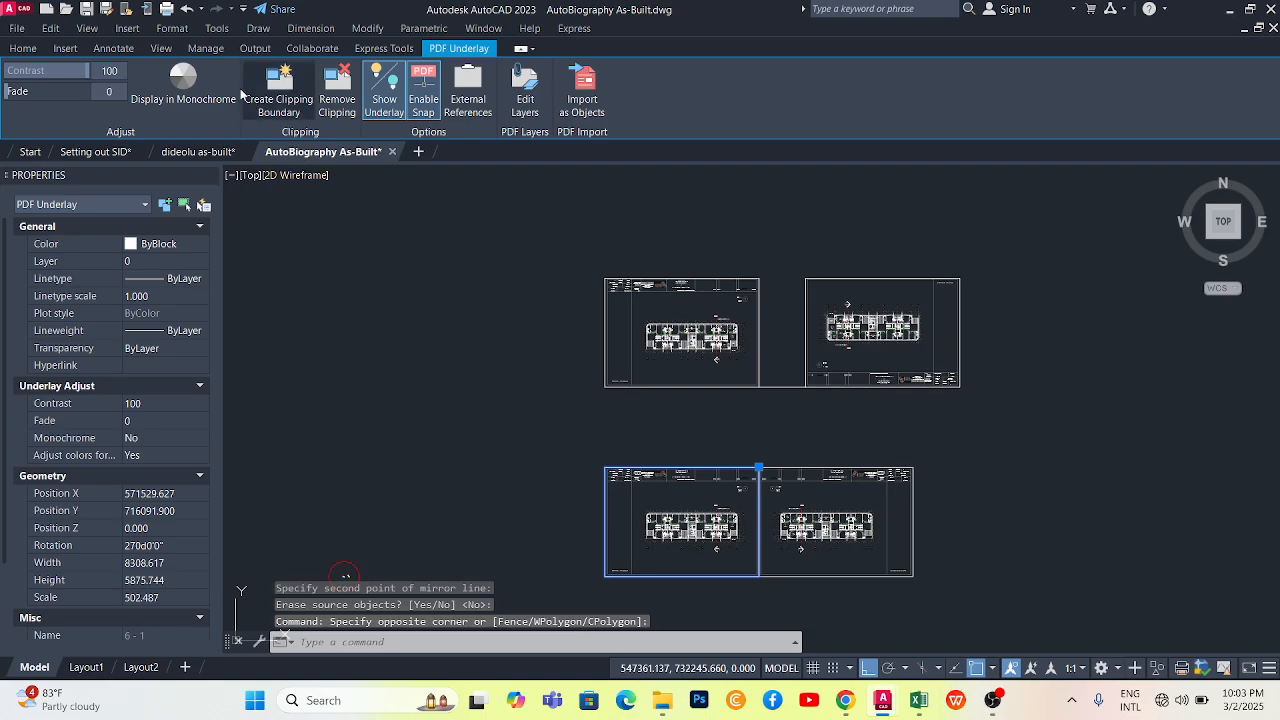
click(23, 48)
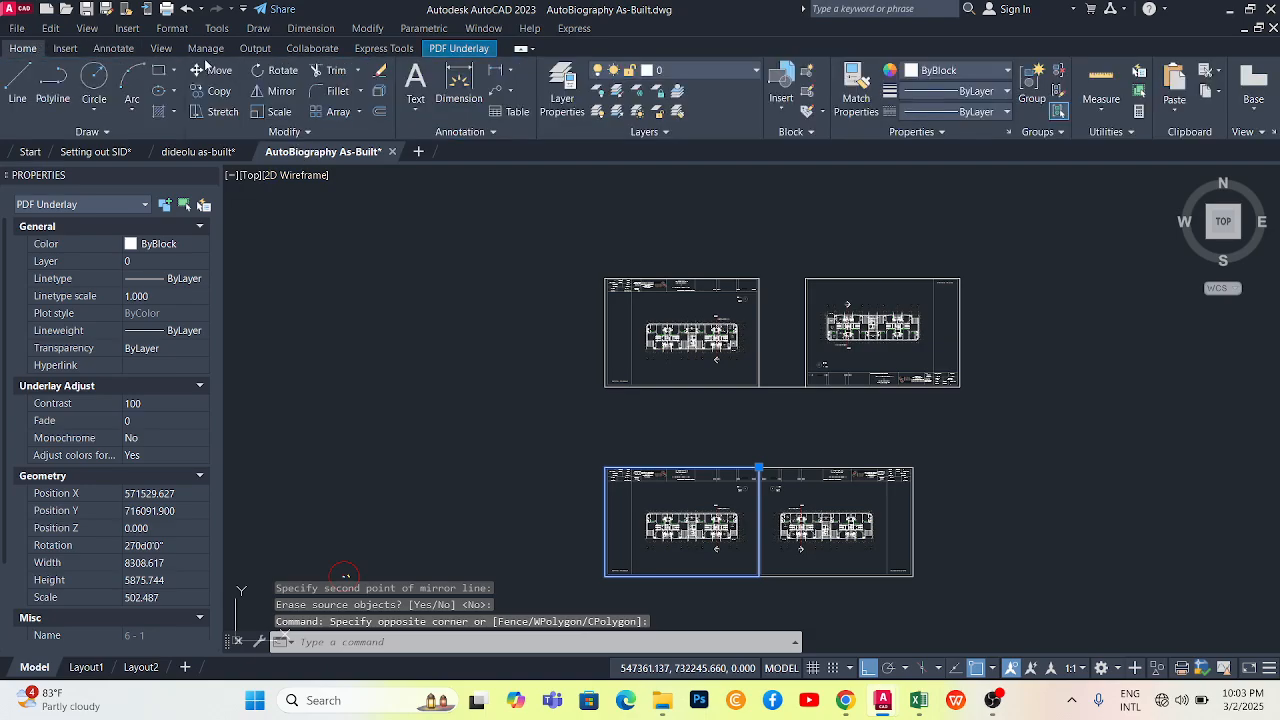
click(277, 93)
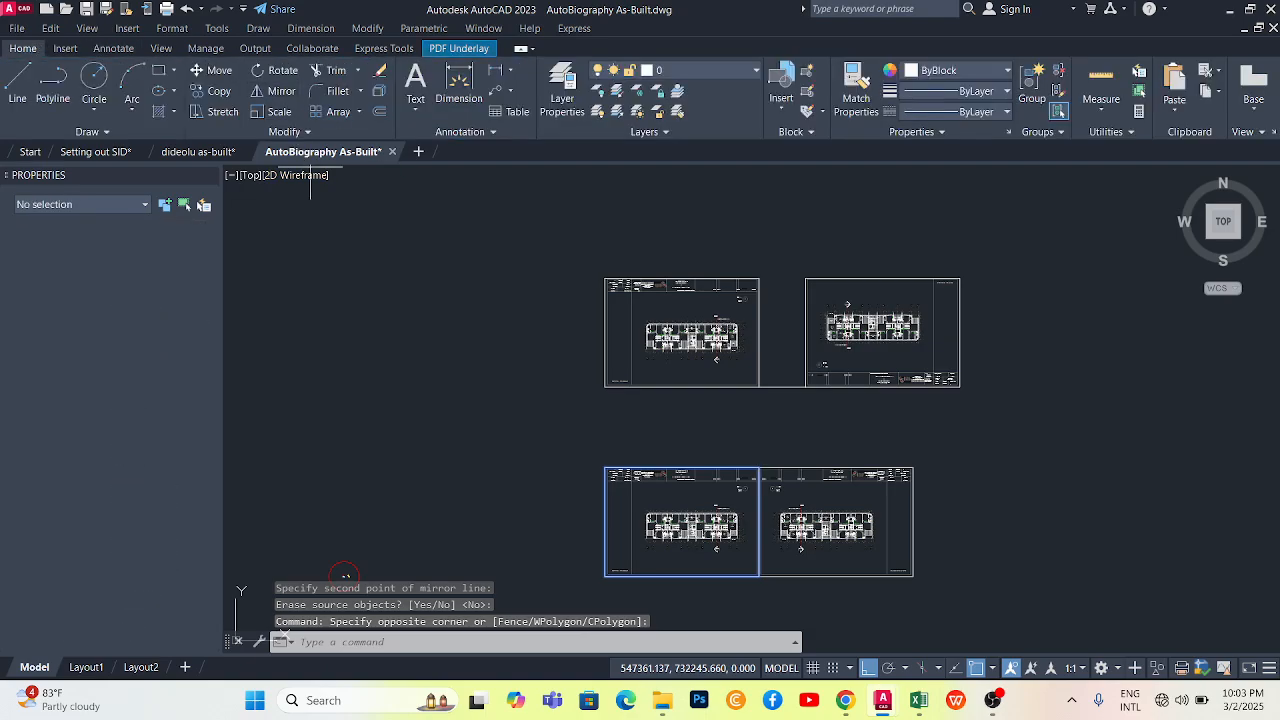
click(605, 468)
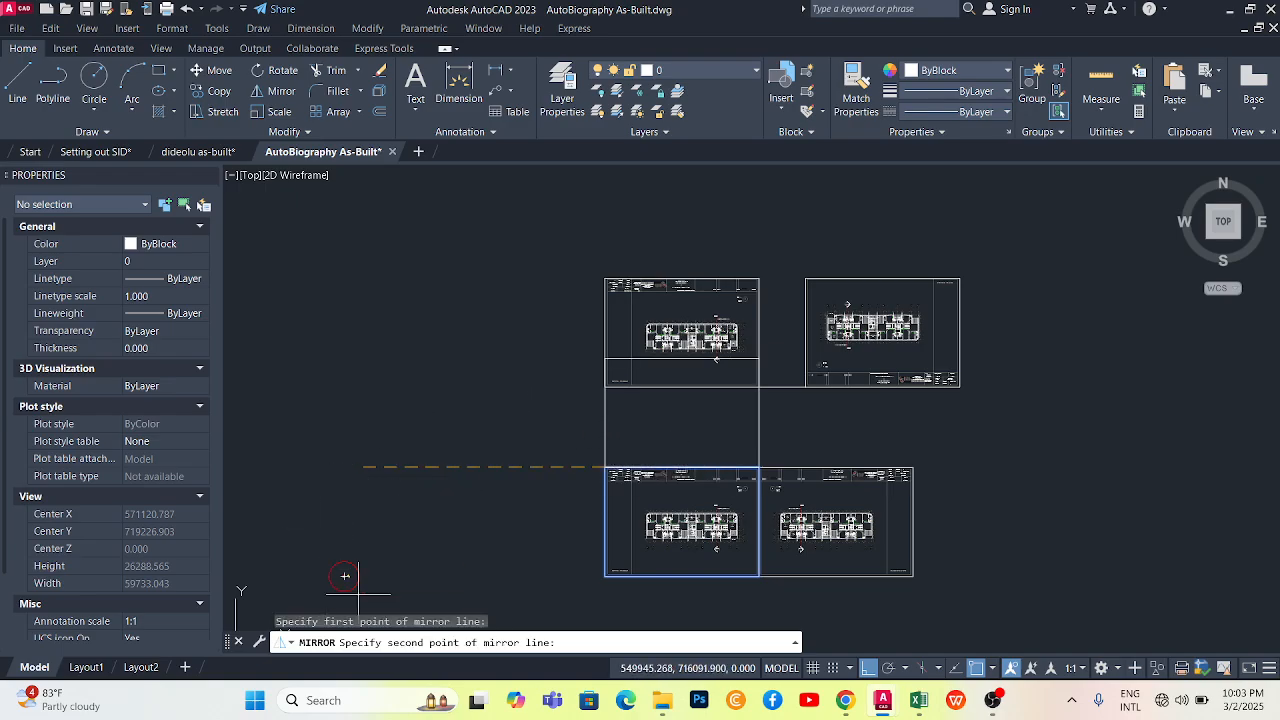
click(563, 594)
key(Return)
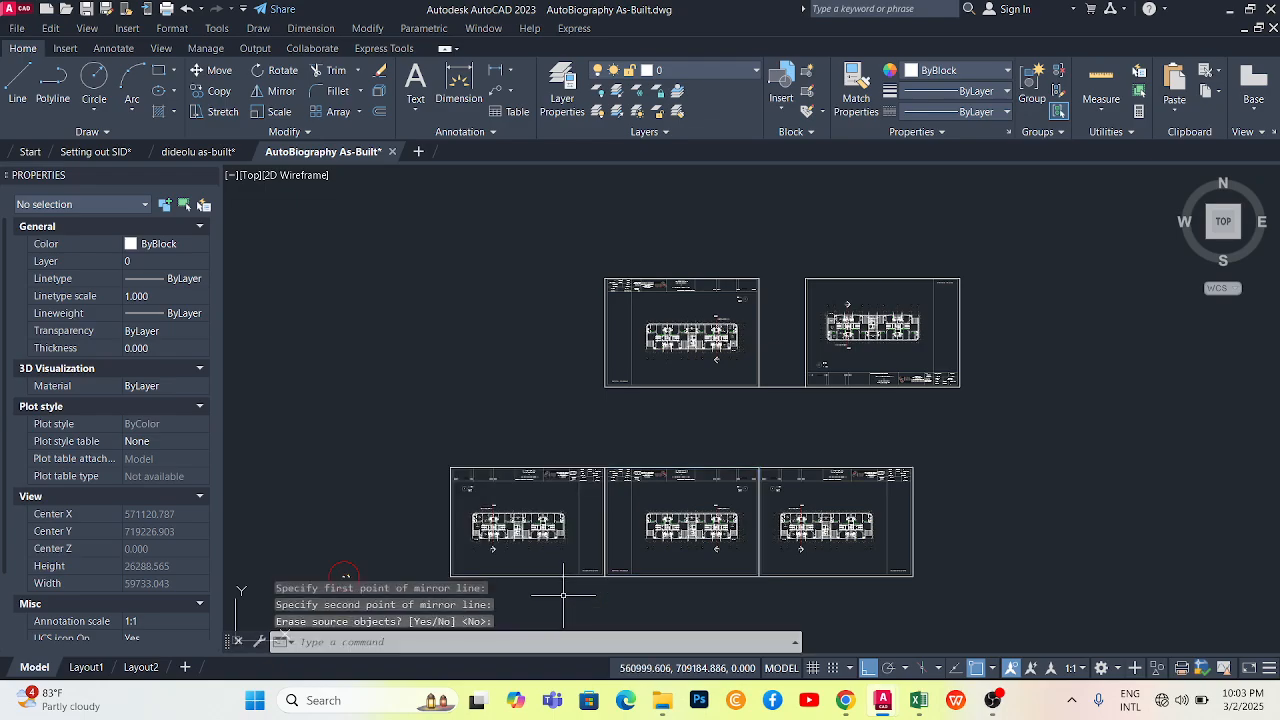
Delete all three PDF sheets in the lower row, keeping only the upper pair
scroll(695, 450, down, 4)
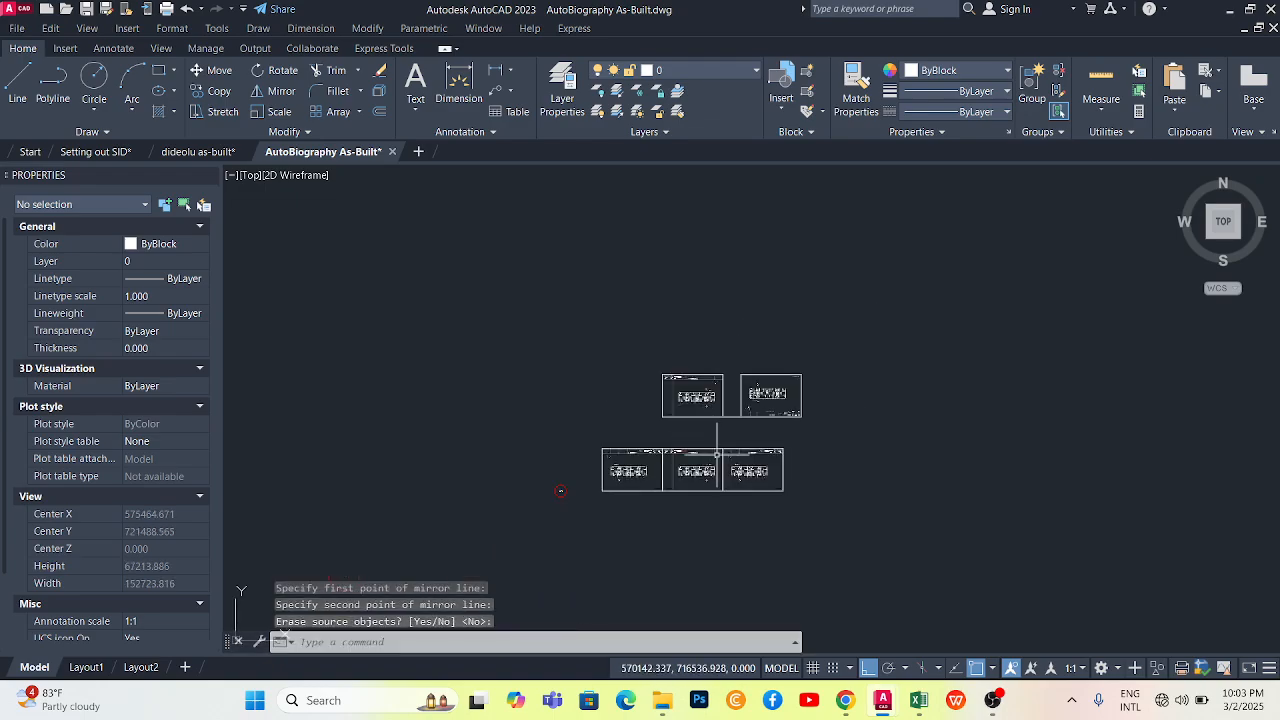
scroll(670, 470, up, 4)
click(1023, 552)
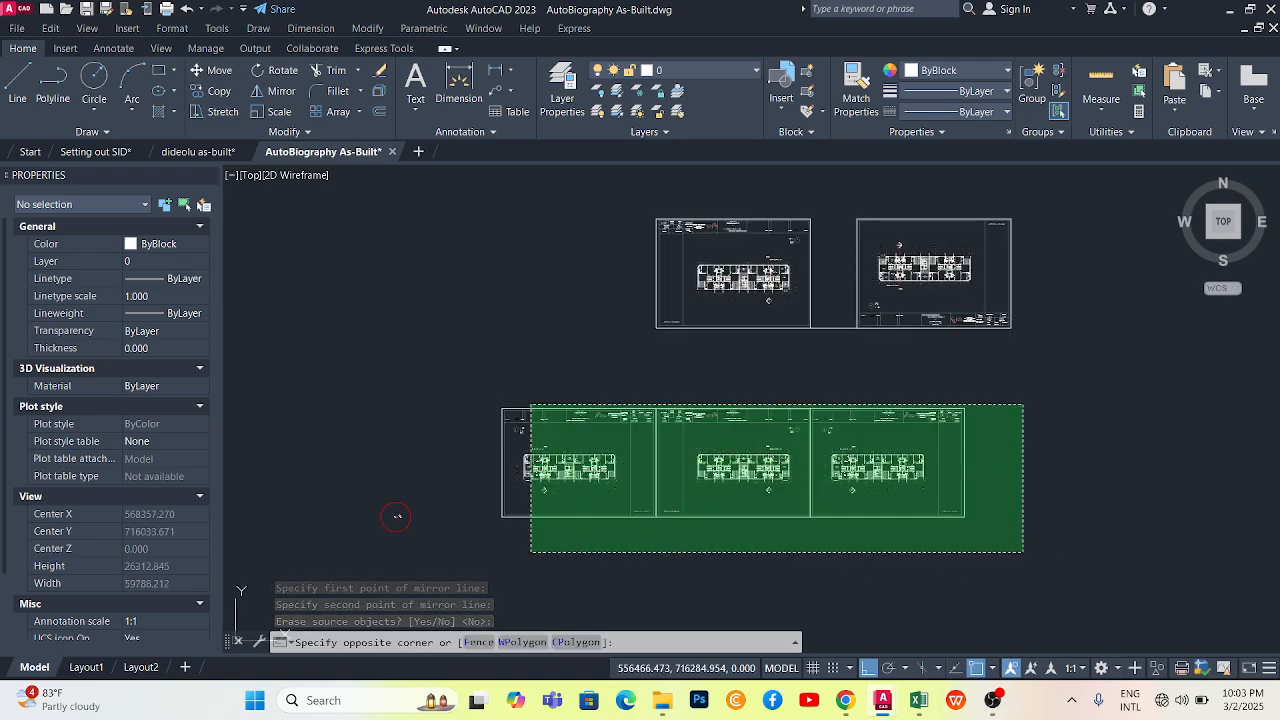
click(530, 405)
key(Delete)
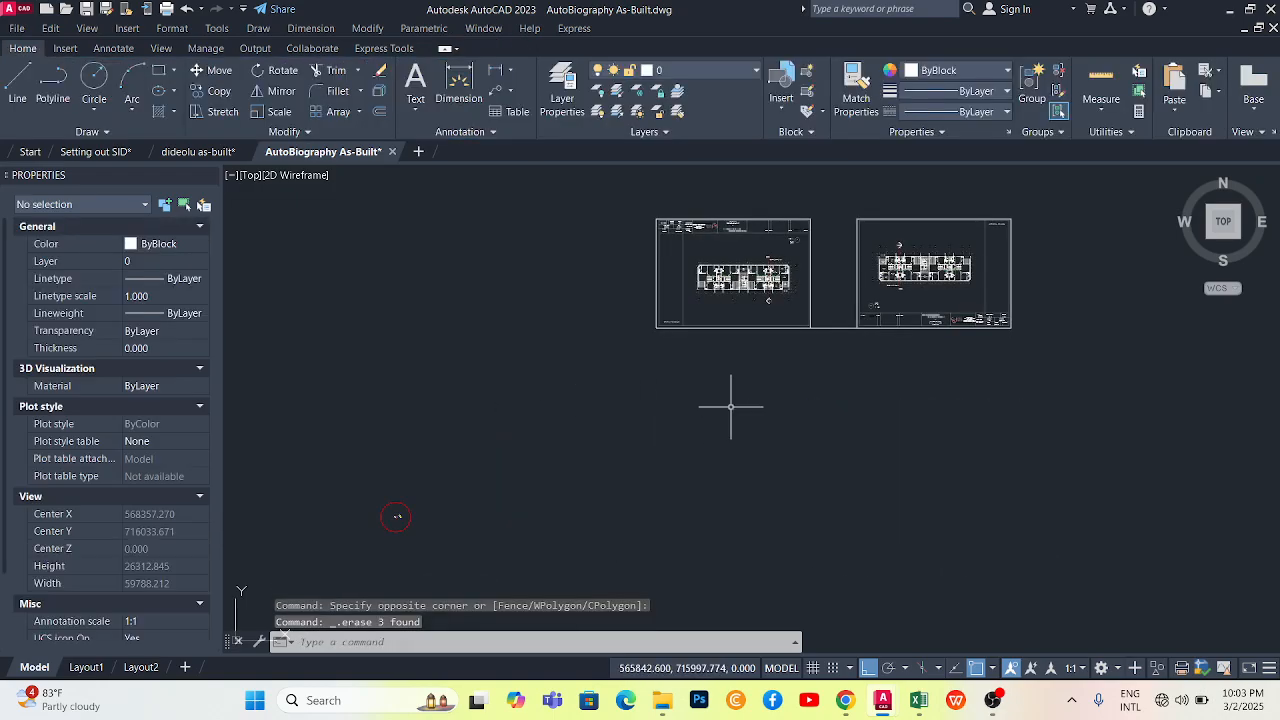
Preview rotating the right-hand PDF sheet freely about its upper-right corner with Ortho turned off, and cancel the rotation
click(1041, 244)
click(1006, 248)
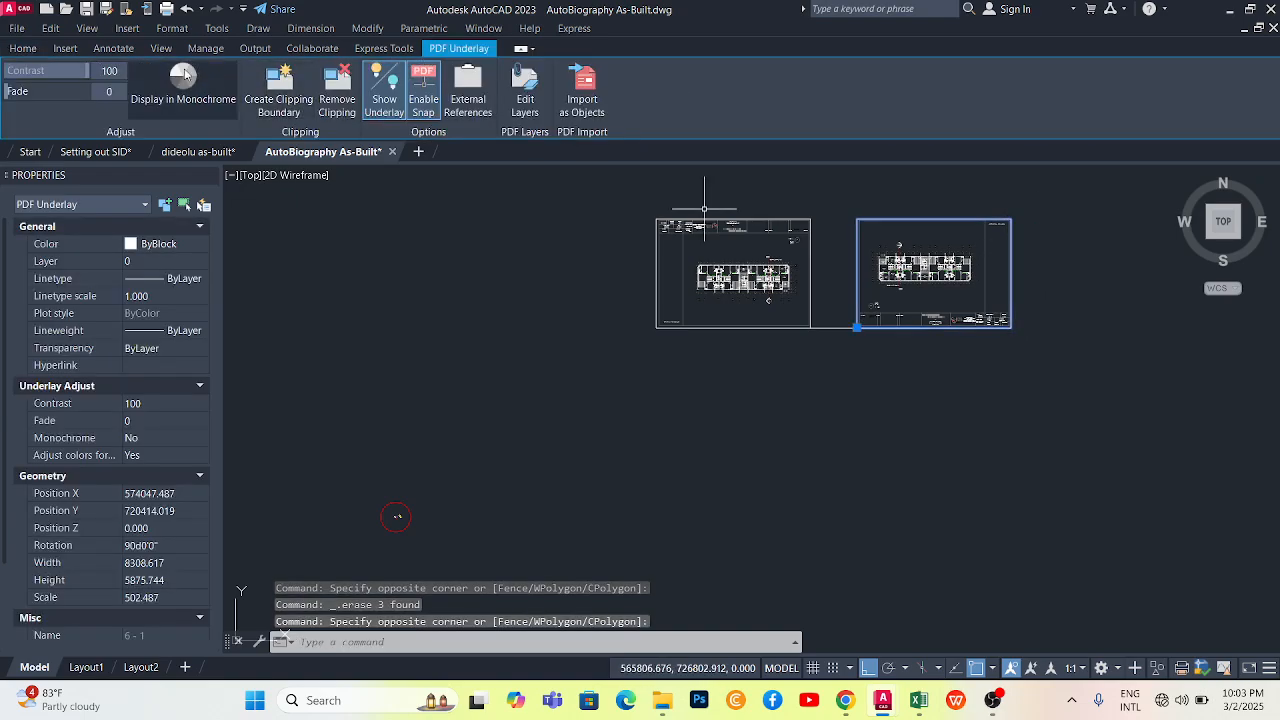
click(23, 48)
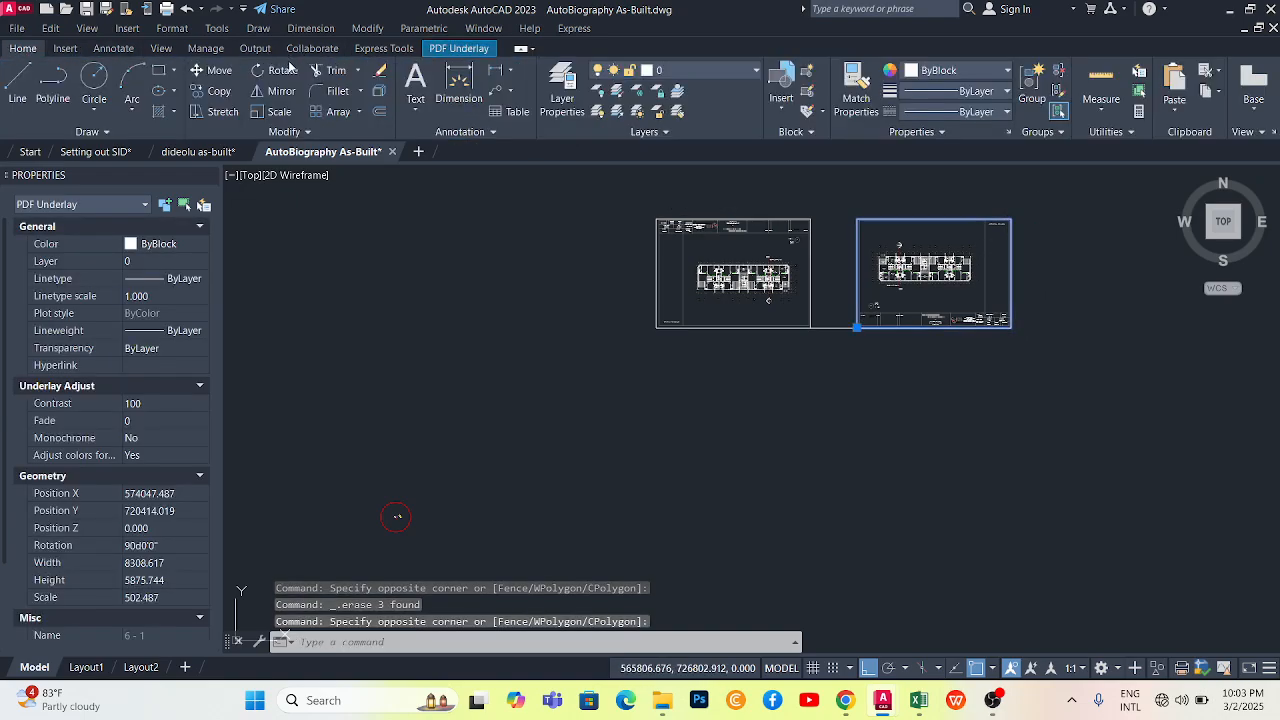
key(Escape)
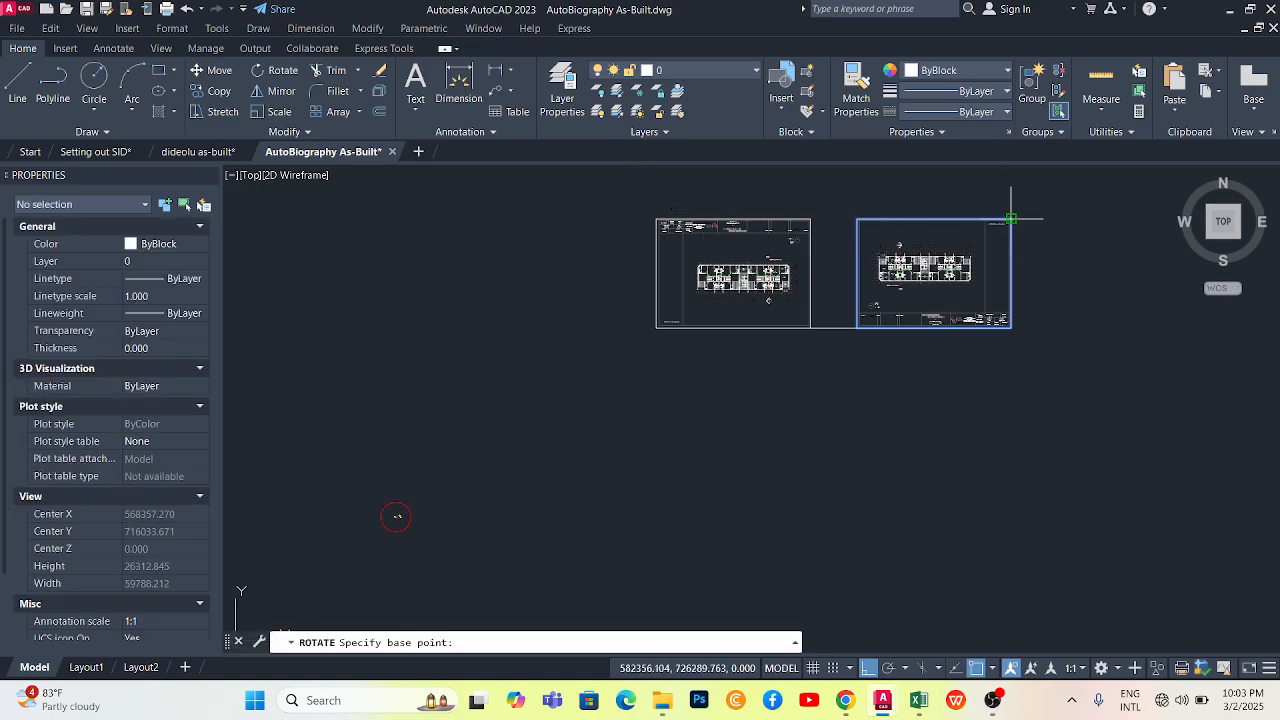
click(1011, 218)
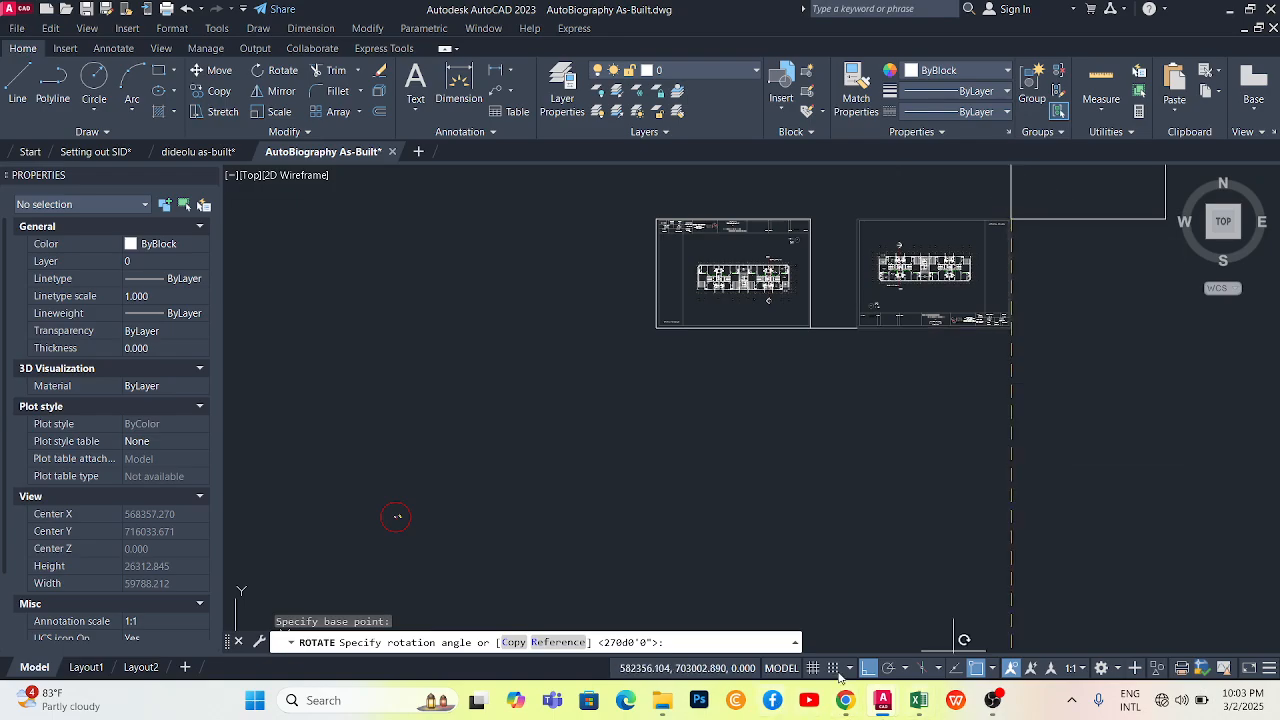
click(868, 667)
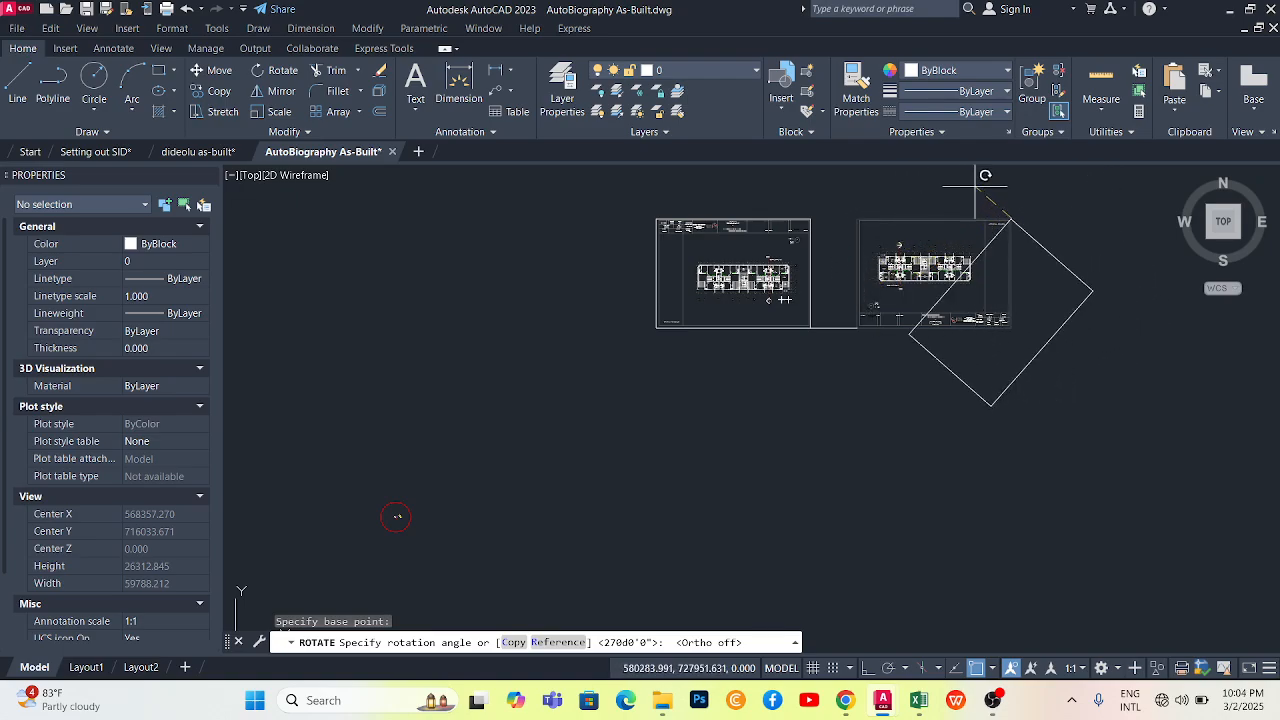
scroll(883, 391, down, 2)
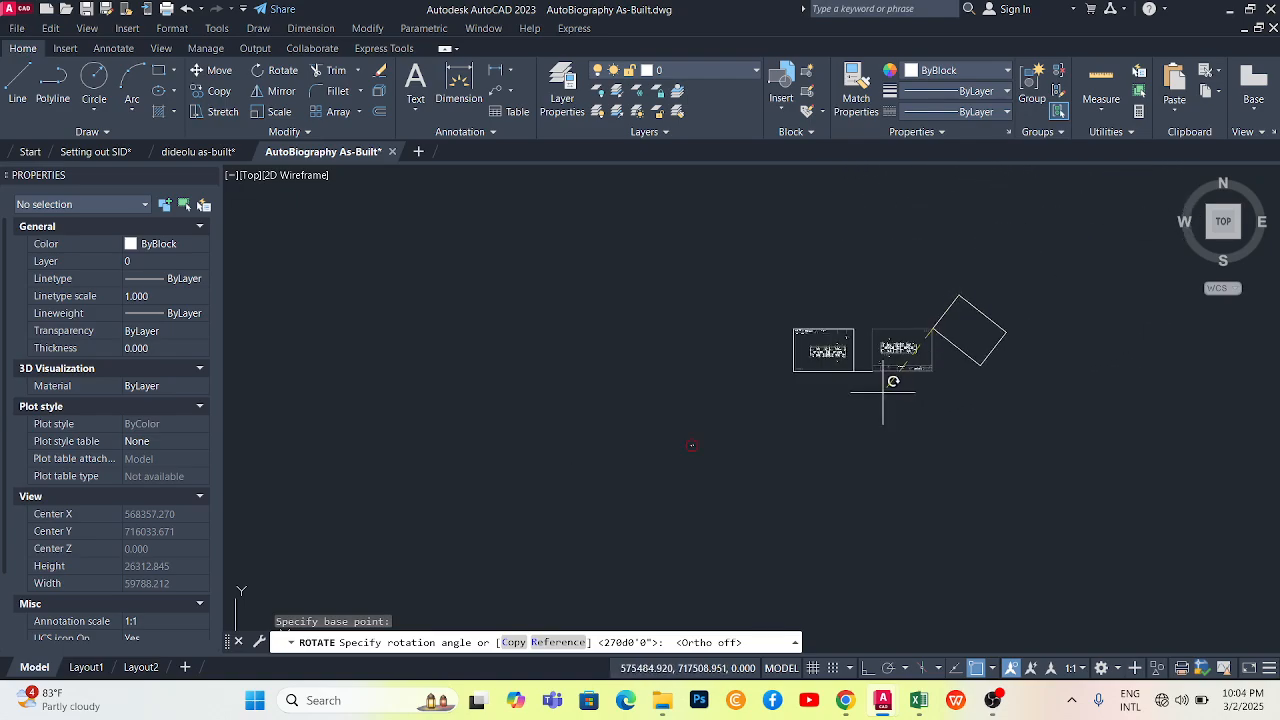
scroll(930, 220, up, 2)
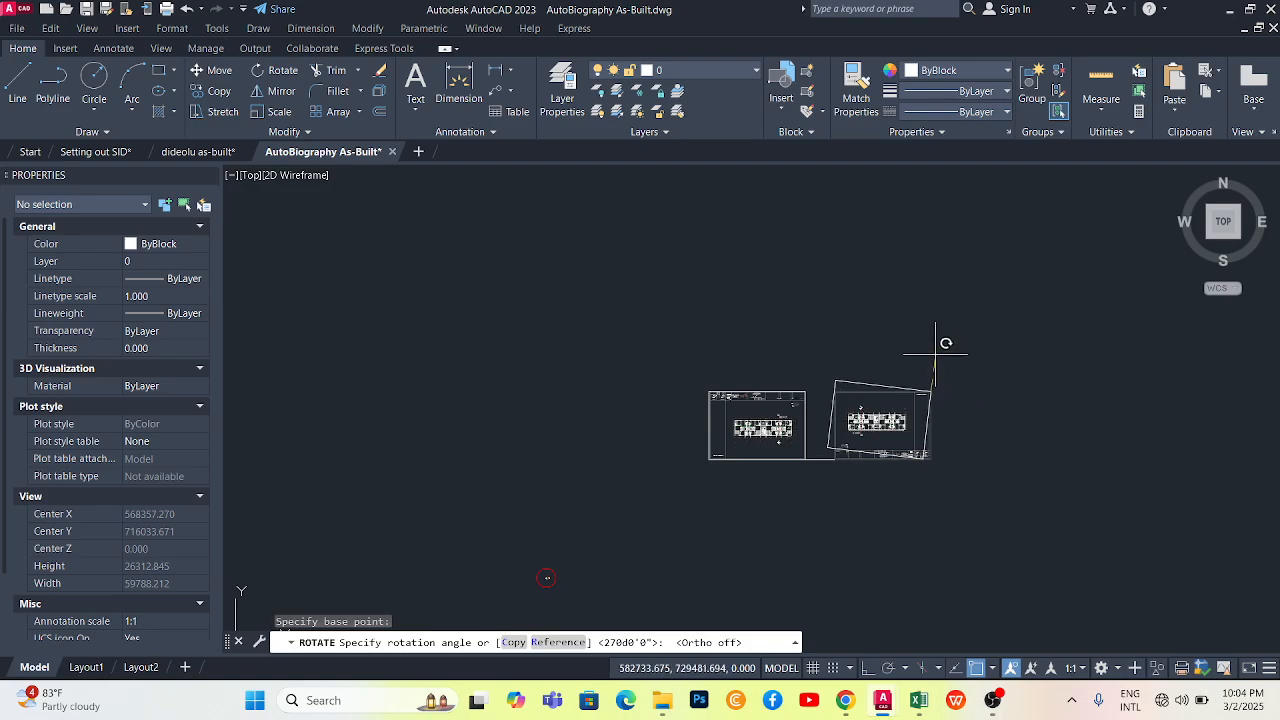
key(Escape)
Preview rotating the right-hand PDF sheet about its upper-left corner at free angles, and cancel without placing it
click(945, 358)
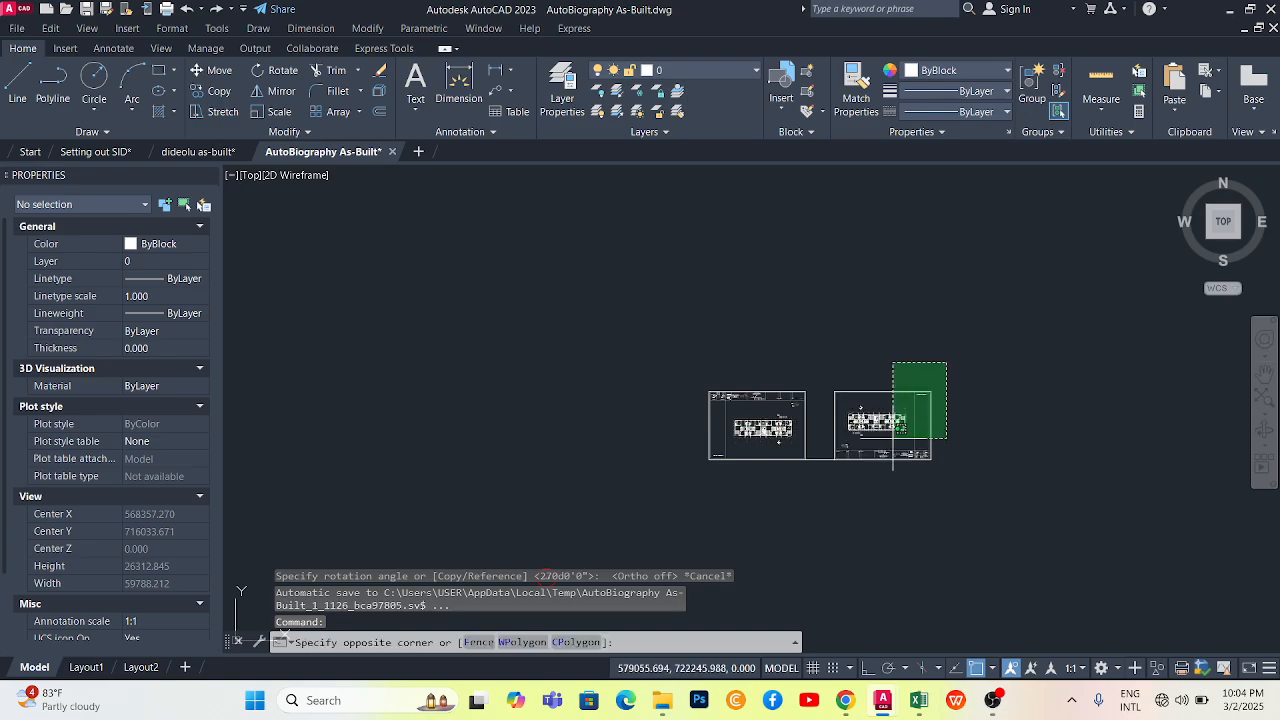
click(892, 440)
click(23, 48)
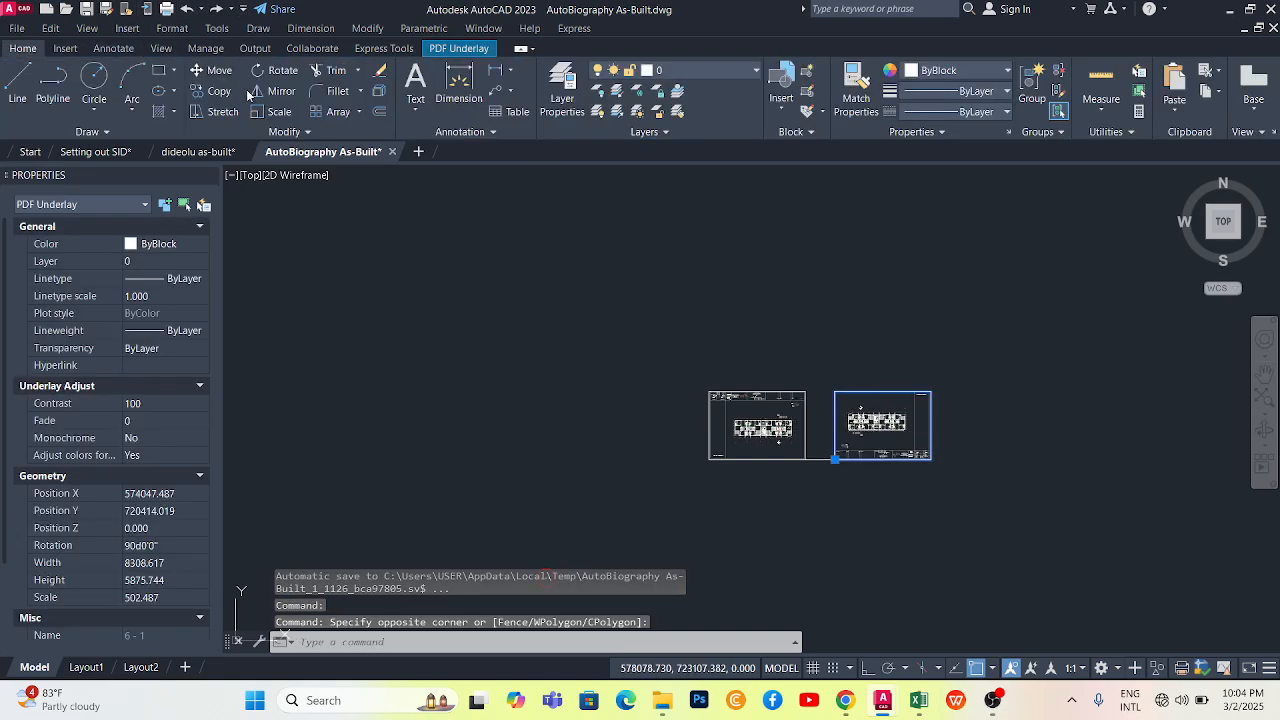
click(284, 71)
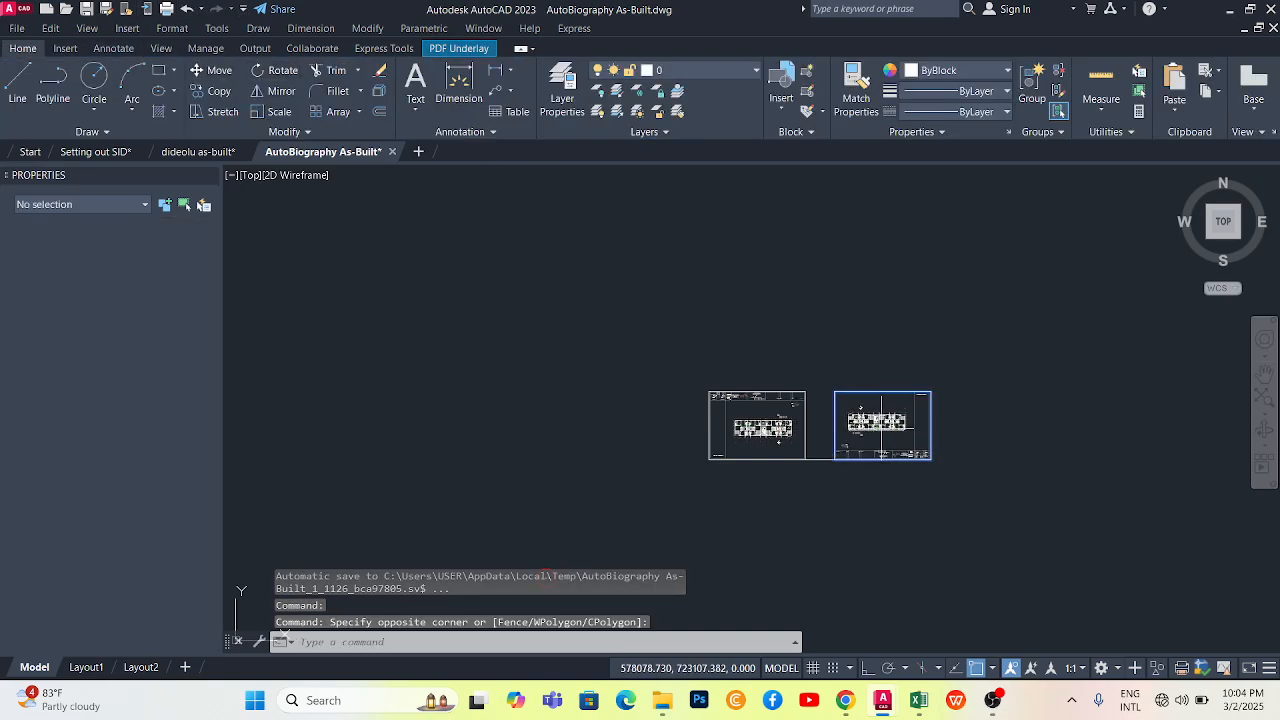
click(836, 393)
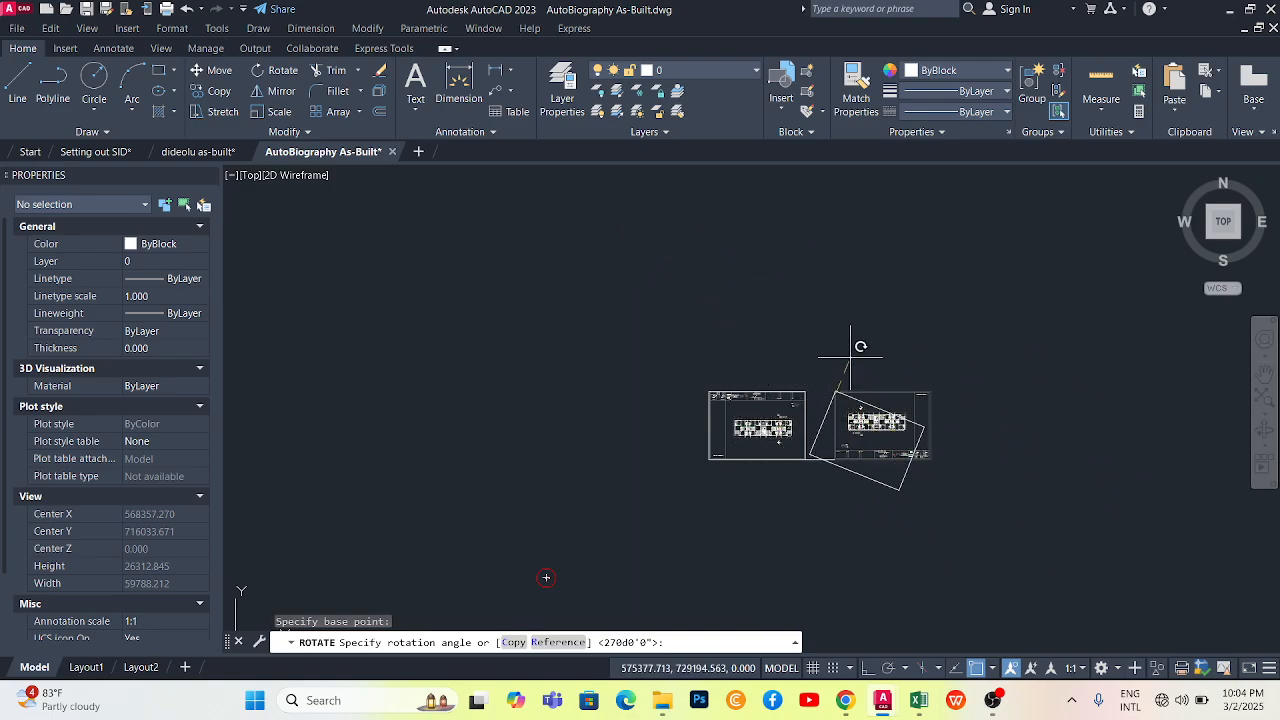
key(Escape)
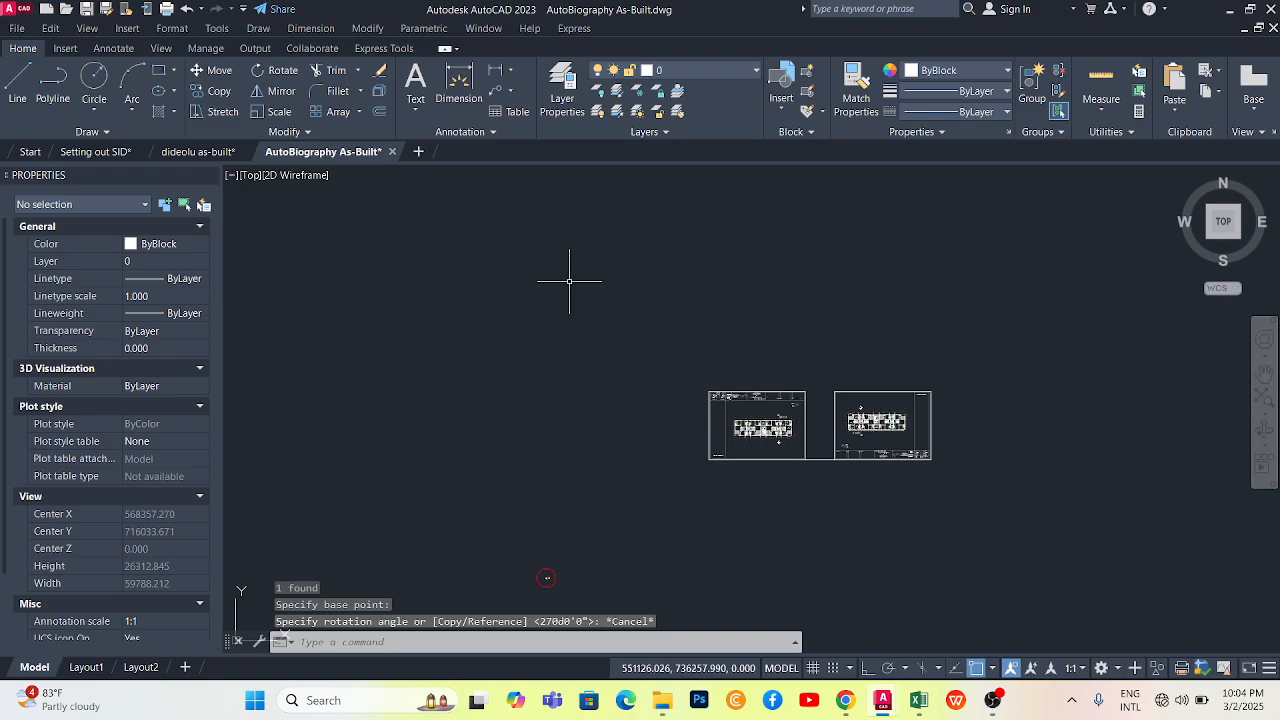
scroll(620, 300, down, 4)
scroll(700, 354, up, 4)
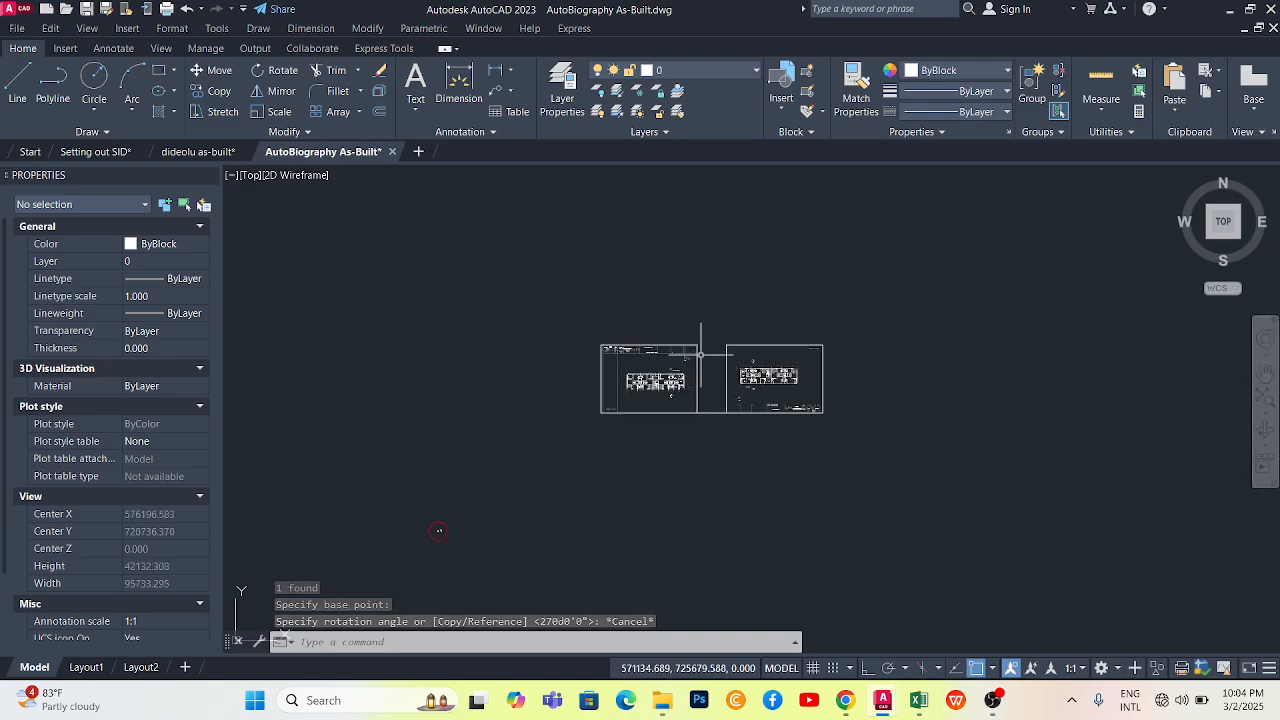